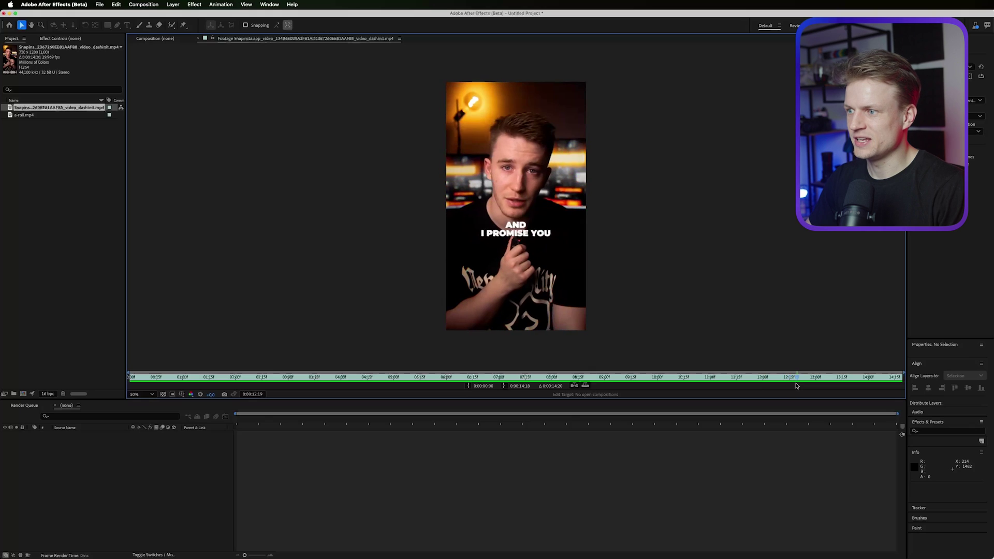
- Create a composition from a-roll.mp4 and shift its layer to start at about 0:00:03:12
{"action": "left_click_drag", "start_coordinate": [24, 114], "coordinate": [195, 457]}
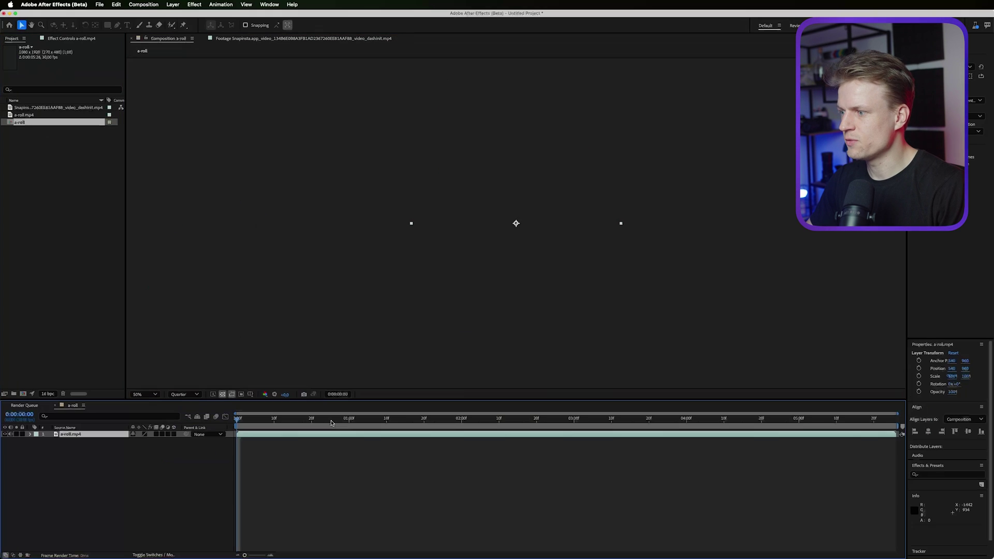
{"action": "scroll", "coordinate": [440, 330], "scroll_direction": "down", "scroll_amount": 2}
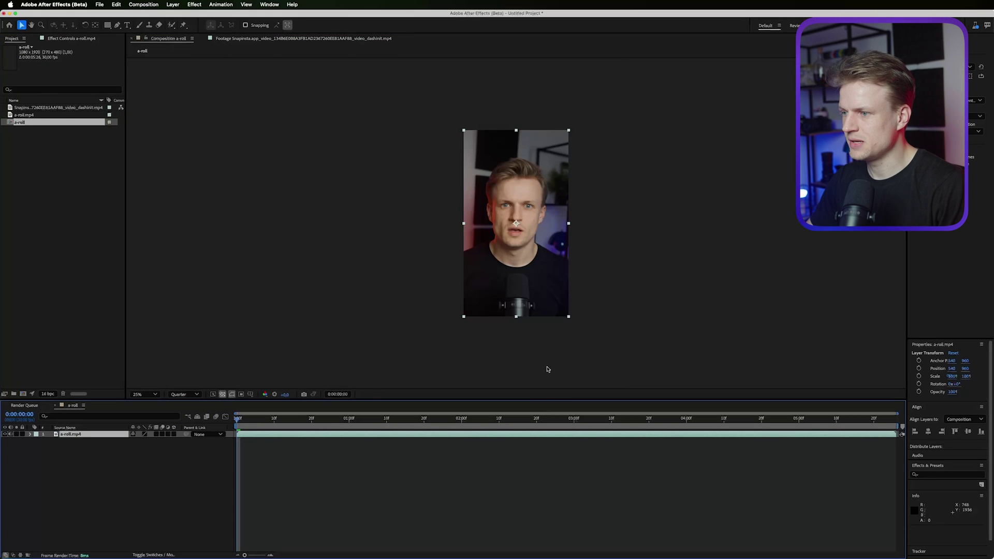
{"action": "left_click_drag", "start_coordinate": [250, 436], "coordinate": [630, 453]}
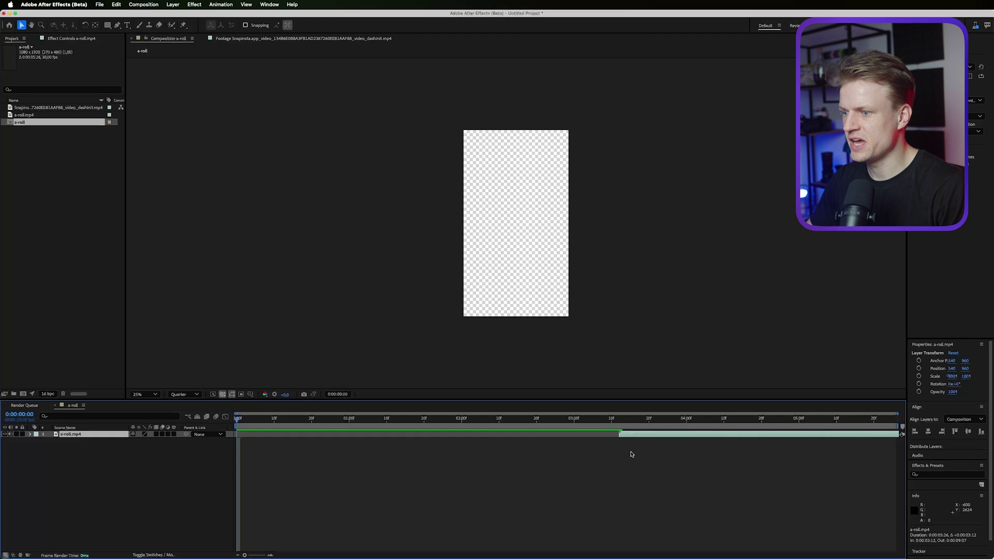
{"action": "left_click", "coordinate": [281, 471]}
{"action": "key", "text": "period"}
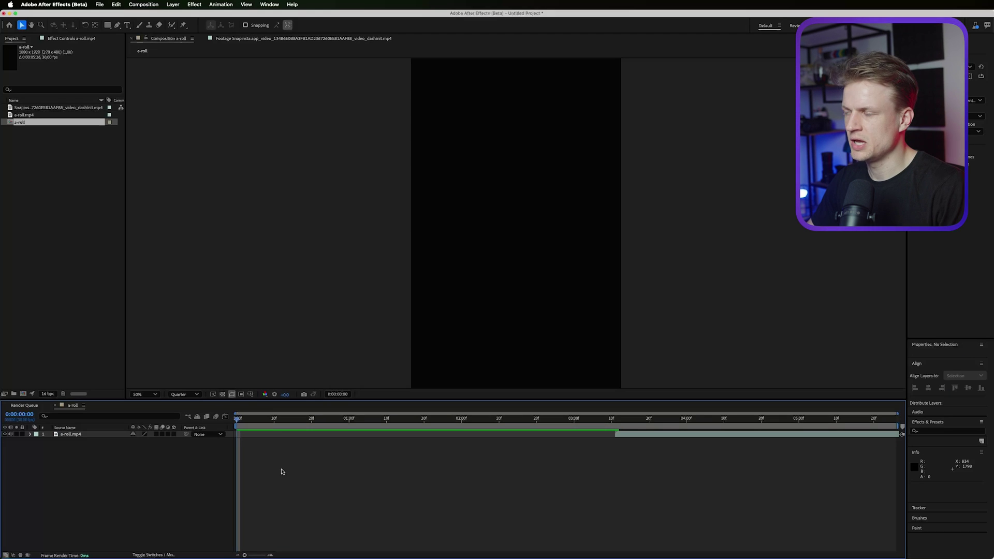
- Add a composition-sized black solid layer with the colour 000000
{"action": "left_click", "coordinate": [173, 4]}
{"action": "mouse_move", "coordinate": [207, 16]}
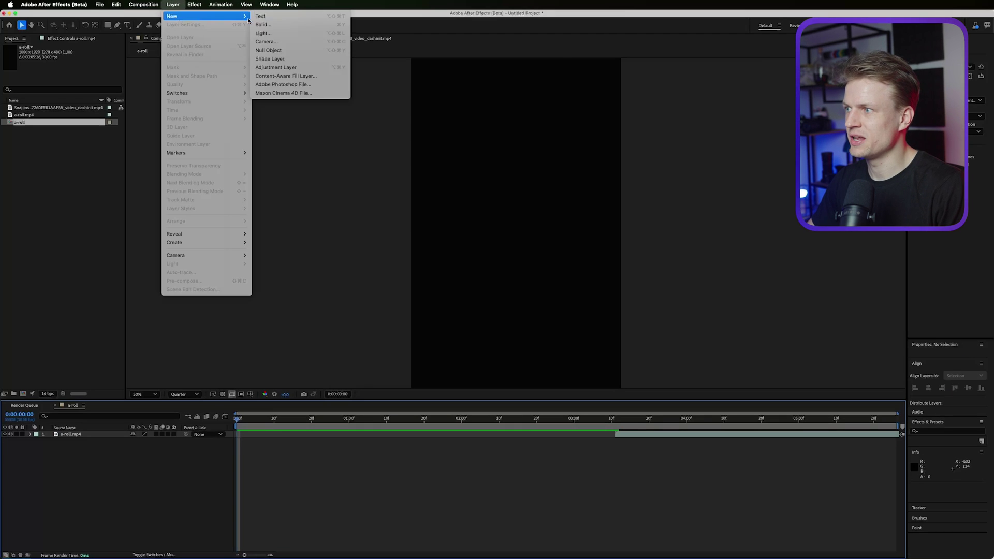
{"action": "left_click", "coordinate": [293, 25]}
{"action": "left_click", "coordinate": [383, 328]}
{"action": "type", "text": "000000"}
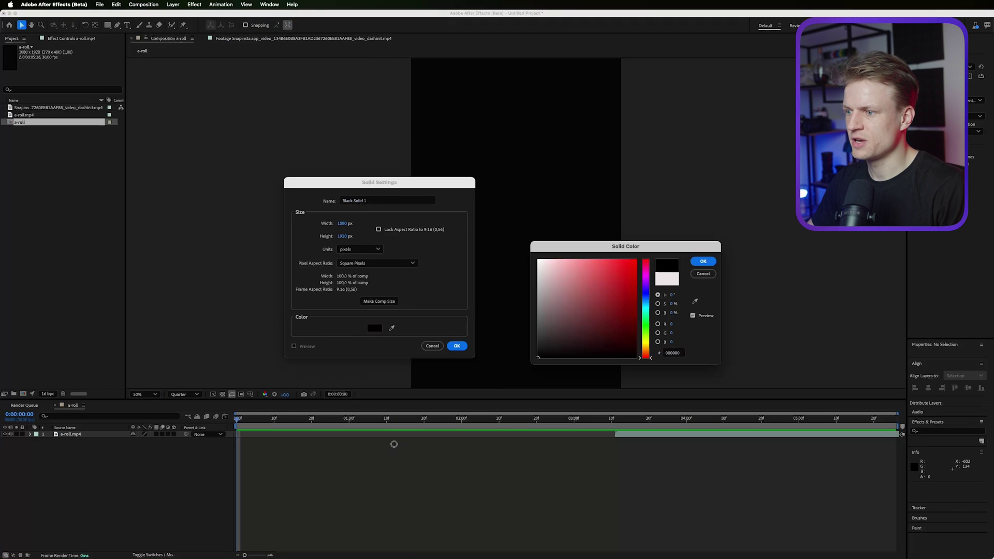
{"action": "key", "text": "Return"}
{"action": "key", "text": "Return"}
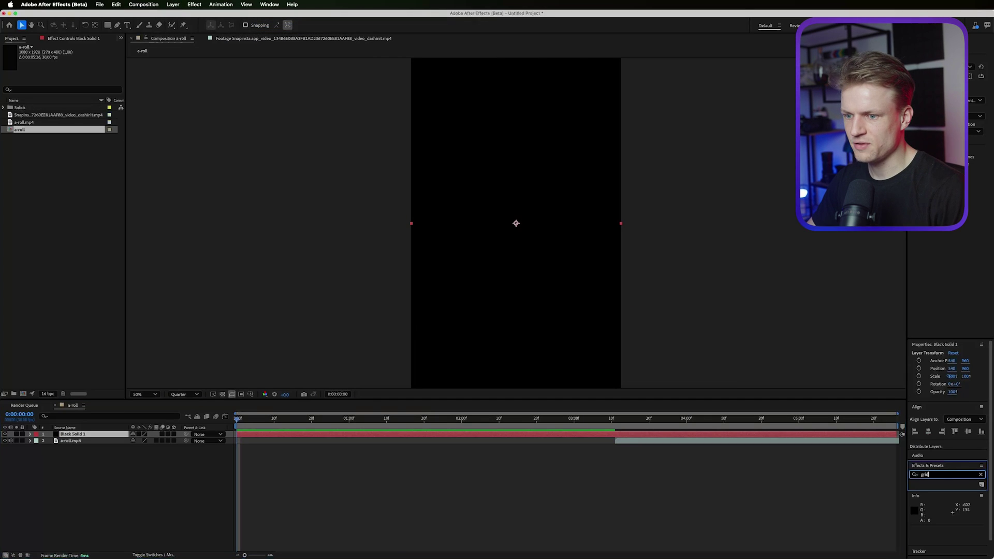
- Apply the Grid effect to the black solid, with a thicker border of about 28 and a very dark grey grid colour
{"action": "left_click", "coordinate": [948, 473]}
{"action": "type", "text": "grid"}
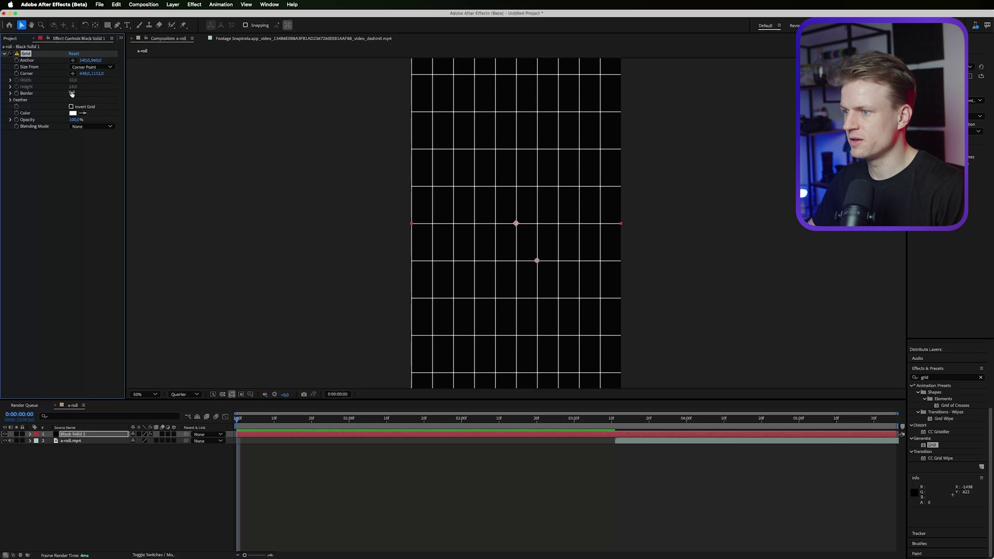
{"action": "left_click_drag", "start_coordinate": [72, 93], "coordinate": [83, 93]}
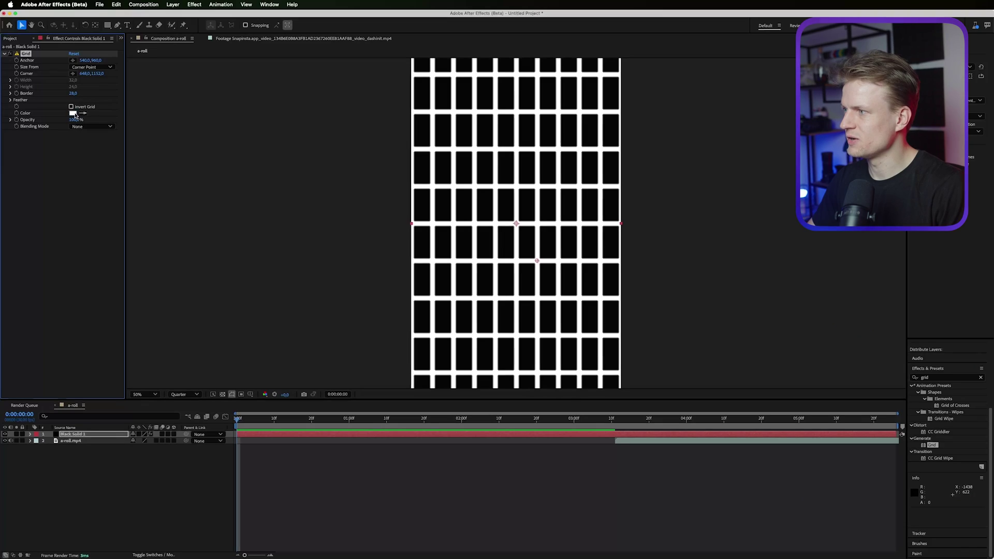
{"action": "left_click", "coordinate": [73, 112]}
{"action": "left_click_drag", "start_coordinate": [576, 319], "coordinate": [483, 352]}
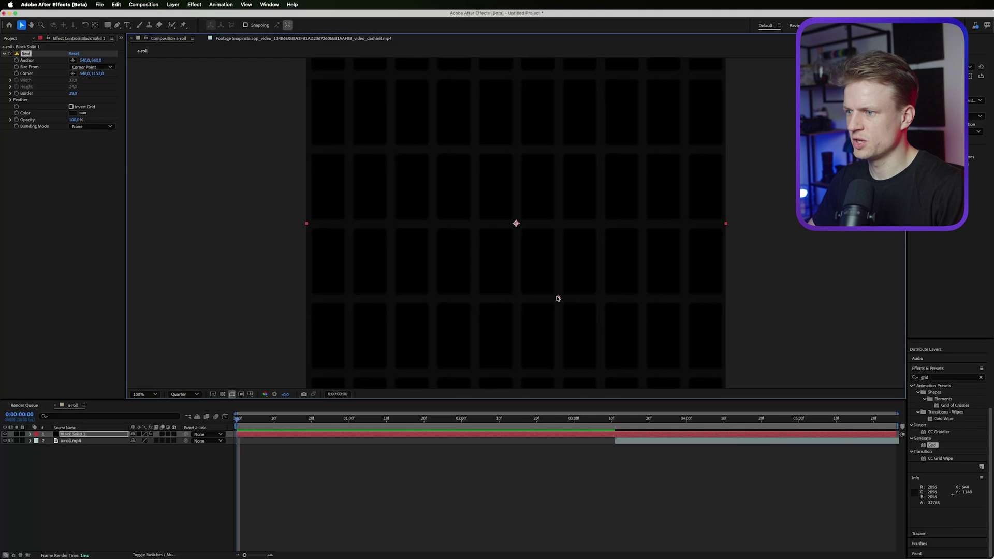
- Tighten the grid cells by moving the corner point to about 571, 985, and set the border to 10
{"action": "left_click_drag", "start_coordinate": [557, 298], "coordinate": [539, 243]}
{"action": "left_click_drag", "start_coordinate": [71, 94], "coordinate": [71, 95]}
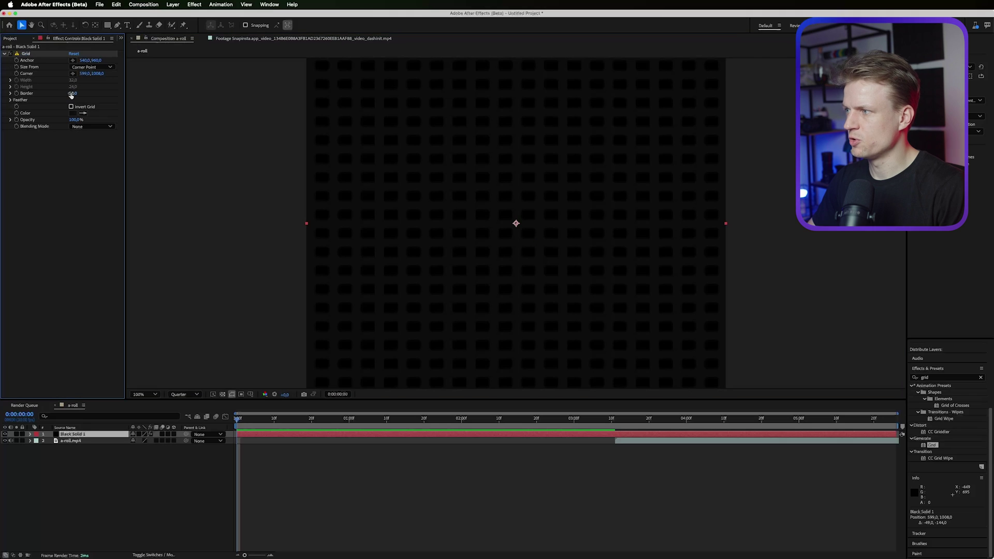
{"action": "type", "text": "10"}
{"action": "key", "text": "Return"}
{"action": "left_click_drag", "start_coordinate": [539, 242], "coordinate": [528, 233]}
{"action": "scroll", "coordinate": [529, 233], "scroll_direction": "down", "scroll_amount": 1}
{"action": "left_click", "coordinate": [303, 479]}
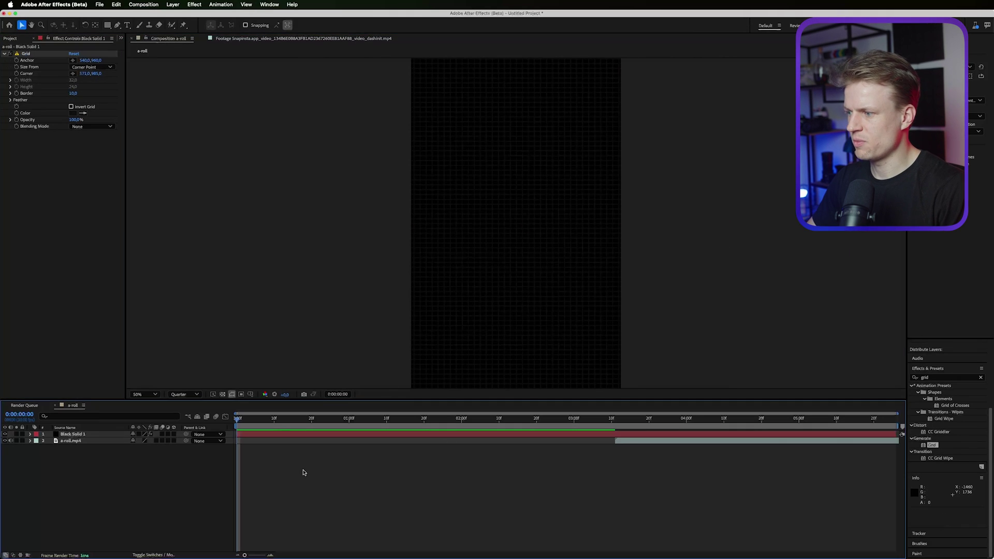
- Choose the Ellipse tool with no layer selected and set its fill to solid white
{"action": "left_click", "coordinate": [173, 5]}
{"action": "mouse_move", "coordinate": [218, 16]}
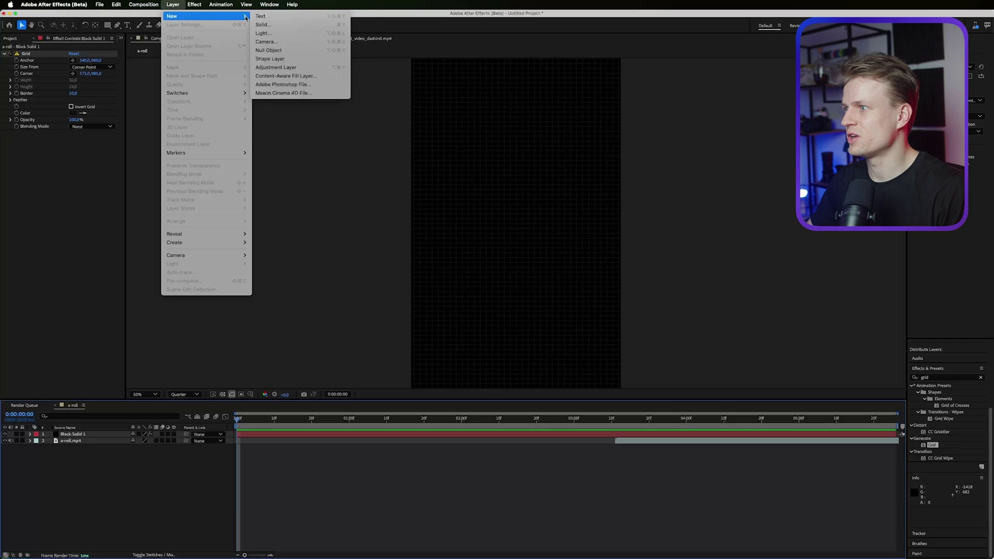
{"action": "left_click_drag", "start_coordinate": [107, 25], "coordinate": [141, 44]}
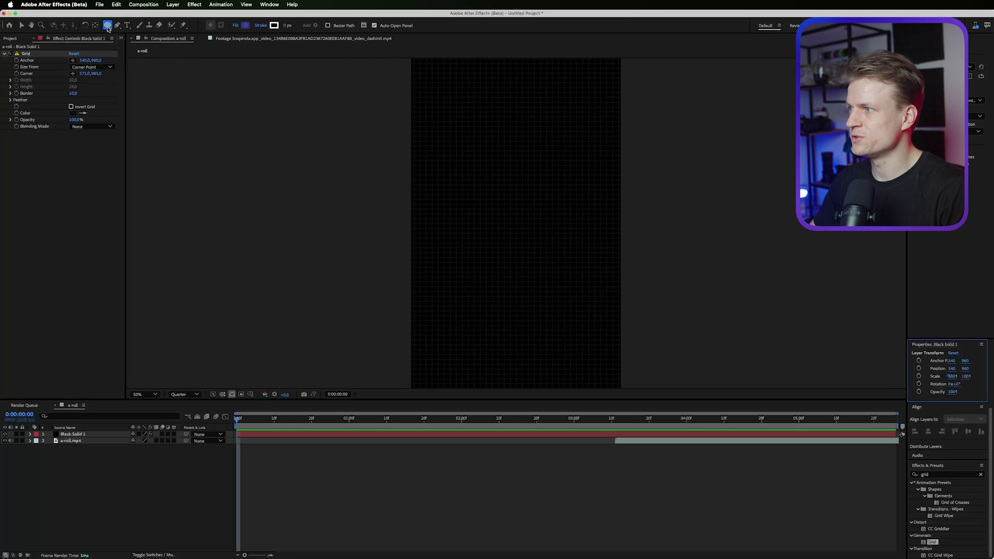
{"action": "left_click", "coordinate": [300, 466]}
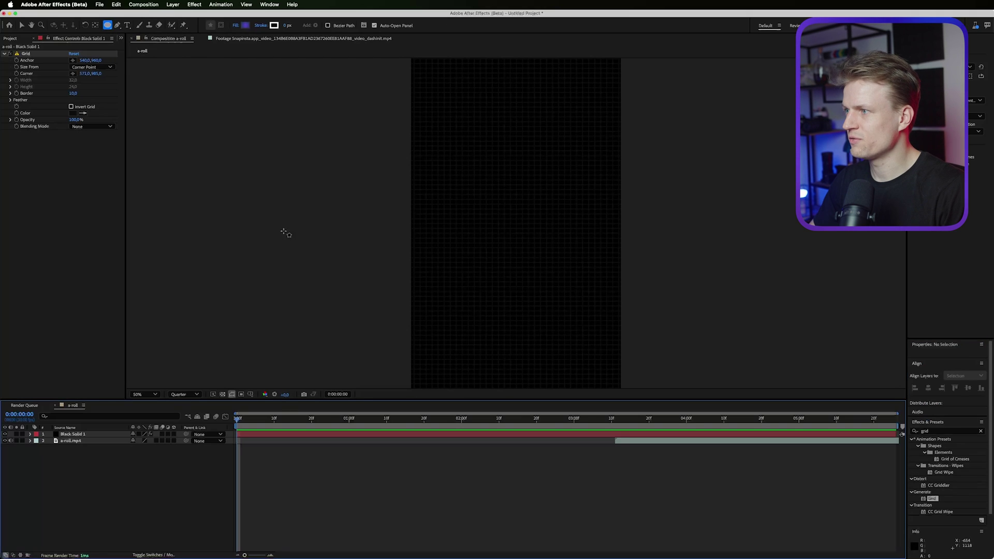
{"action": "left_click", "coordinate": [236, 26]}
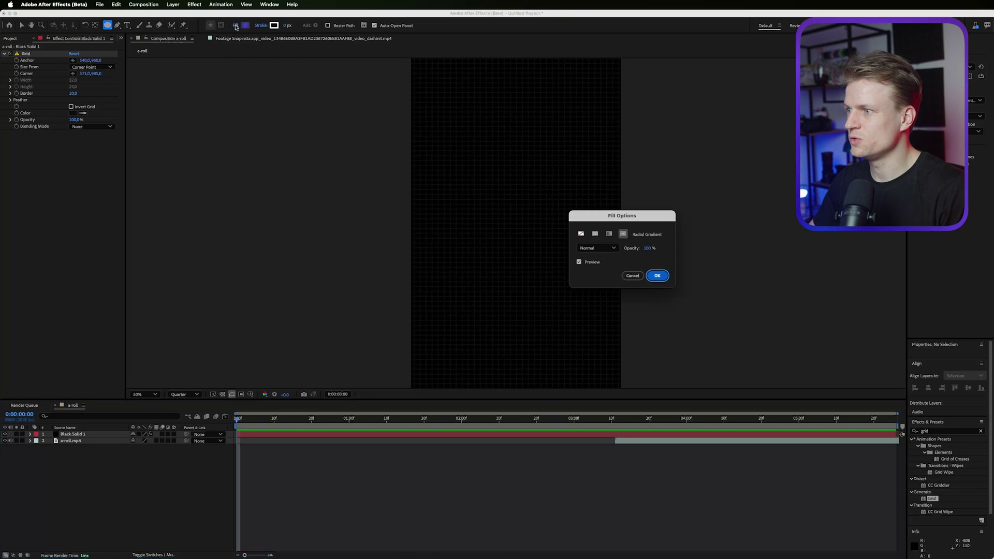
{"action": "left_click", "coordinate": [595, 234]}
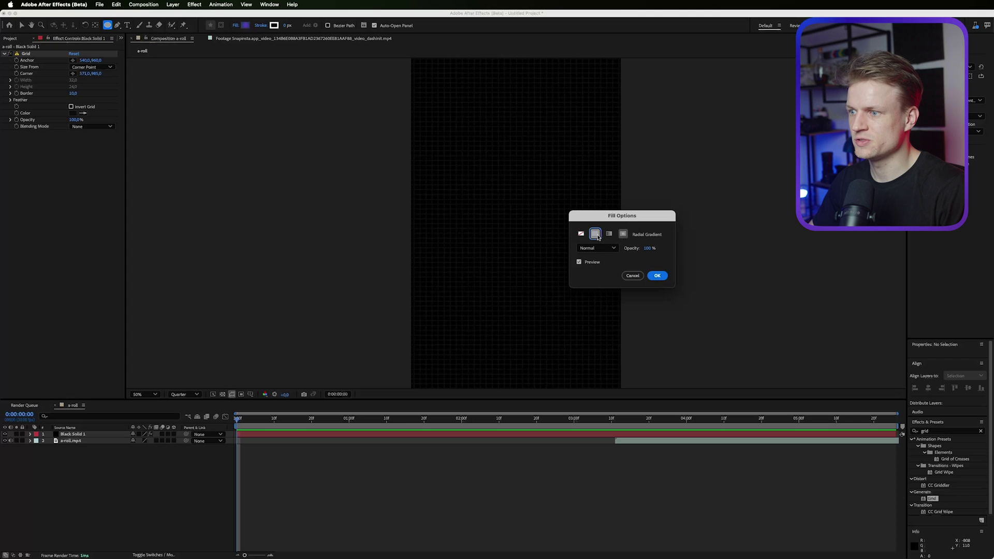
{"action": "left_click", "coordinate": [657, 275]}
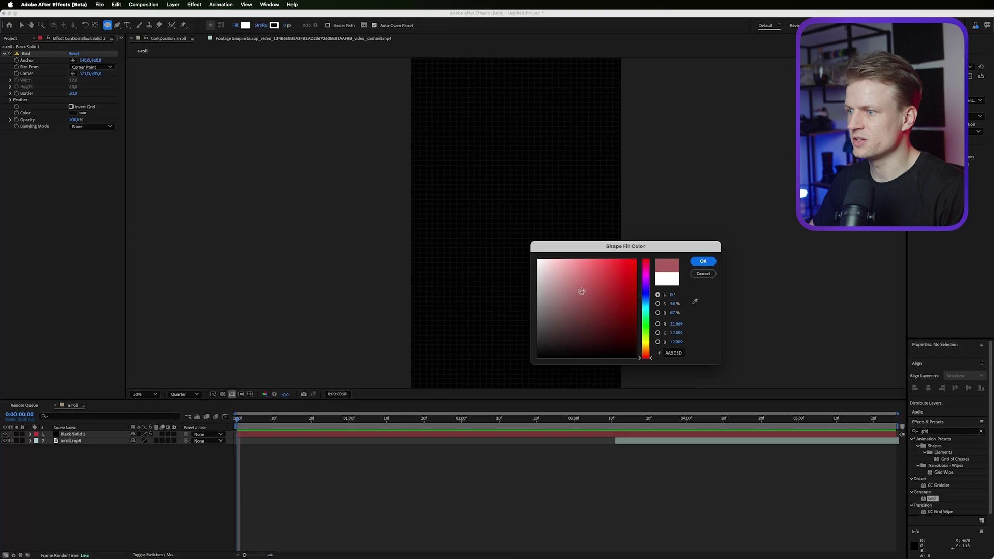
{"action": "left_click", "coordinate": [703, 261]}
- Set the stroke of the new shape to none
{"action": "left_click", "coordinate": [260, 25]}
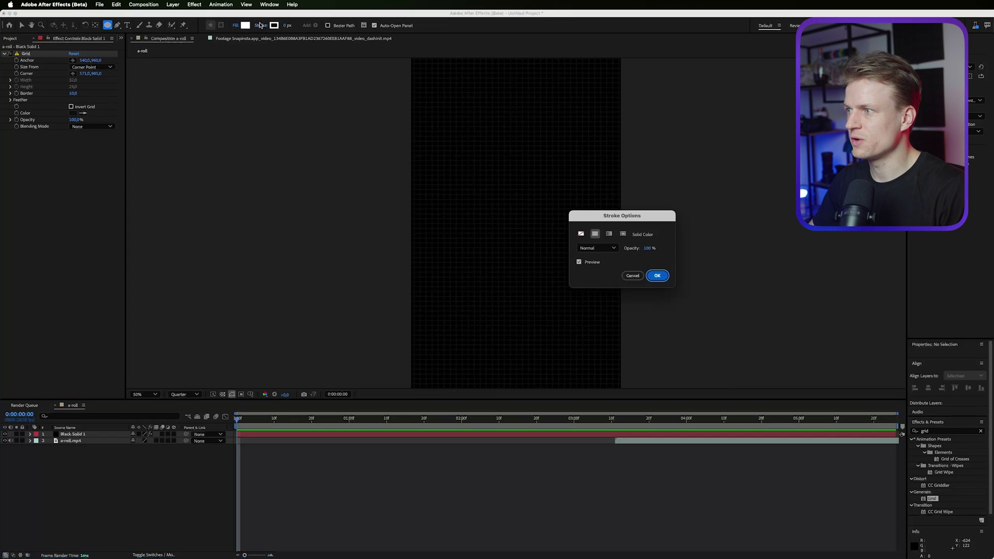
{"action": "left_click", "coordinate": [581, 235]}
{"action": "key", "text": "Return"}
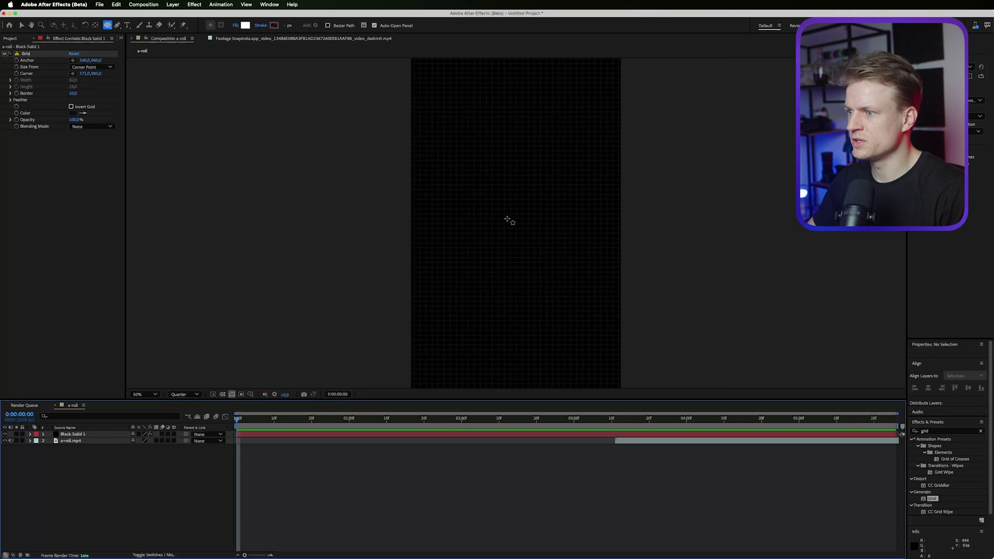
- Draw a white circle about 50 px wide, left of and slightly above the composition centre, and scale it down to about half its size
{"action": "scroll", "coordinate": [509, 219], "scroll_direction": "up", "scroll_amount": 3}
{"action": "left_click_drag", "start_coordinate": [276, 165], "coordinate": [316, 205]}
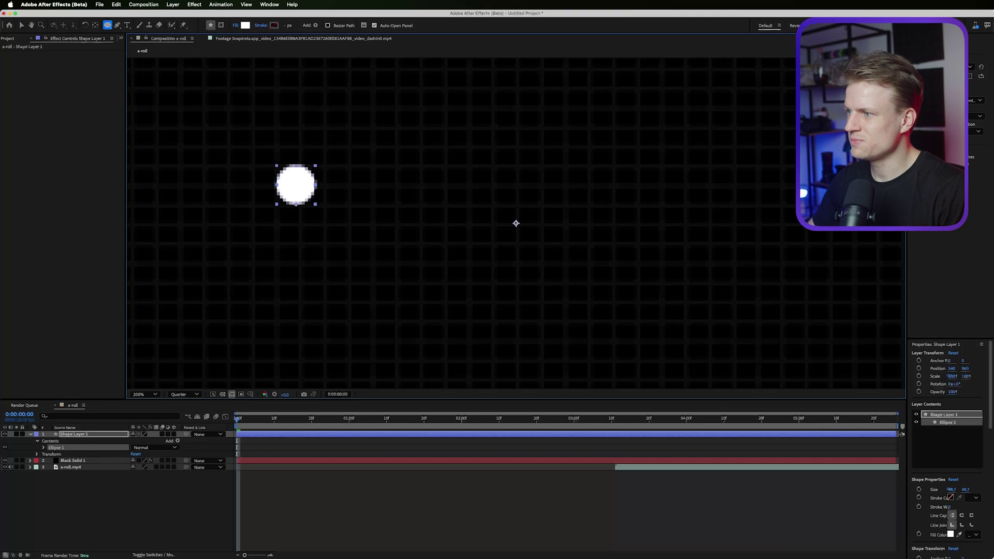
{"action": "scroll", "coordinate": [326, 219], "scroll_direction": "down", "scroll_amount": 4}
{"action": "scroll", "coordinate": [469, 220], "scroll_direction": "up", "scroll_amount": 2}
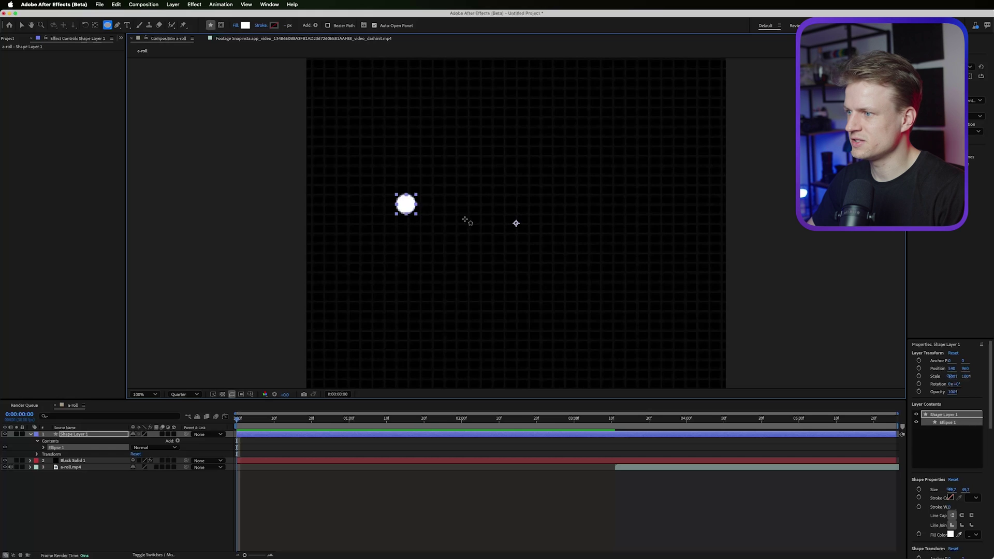
{"action": "scroll", "coordinate": [371, 224], "scroll_direction": "up", "scroll_amount": 2}
{"action": "key", "text": "space"}
{"action": "left_click_drag", "start_coordinate": [279, 184], "coordinate": [367, 235]}
{"action": "key", "text": "v"}
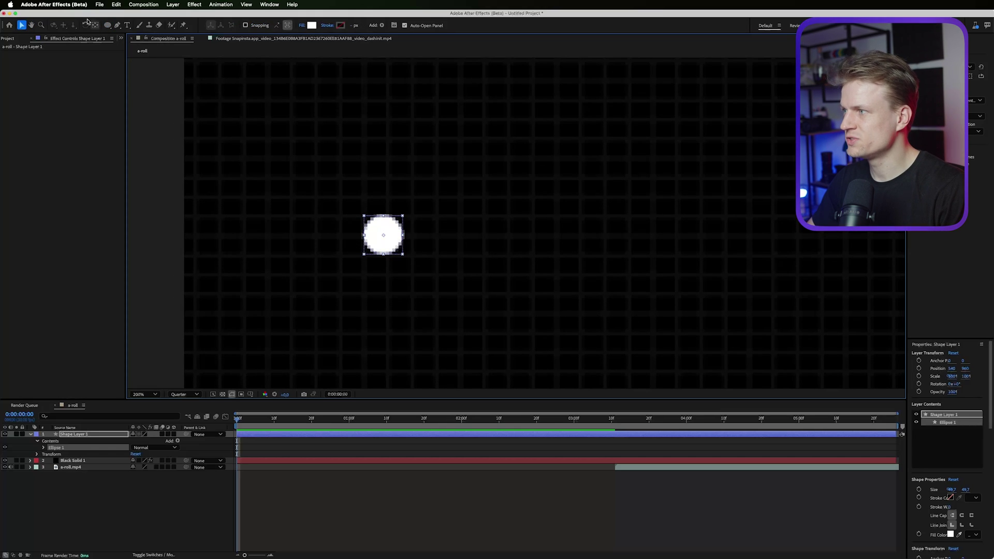
{"action": "mouse_move", "coordinate": [403, 255]}
{"action": "left_mouse_down"}
{"action": "mouse_move", "coordinate": [419, 269]}
{"action": "mouse_move", "coordinate": [390, 248]}
{"action": "left_mouse_up"}
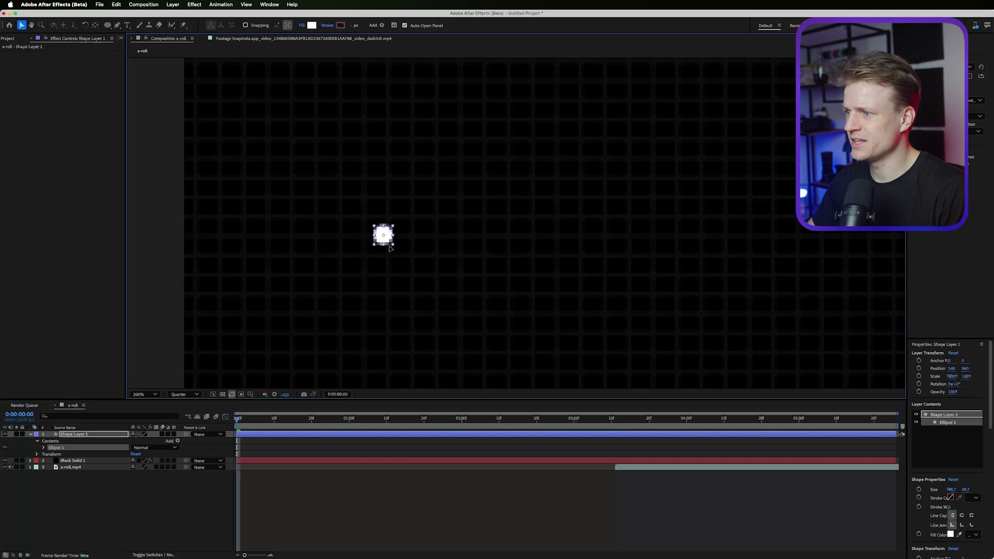
- Add a Repeater to the circle's shape layer and duplicate that Repeater
{"action": "left_click", "coordinate": [177, 442]}
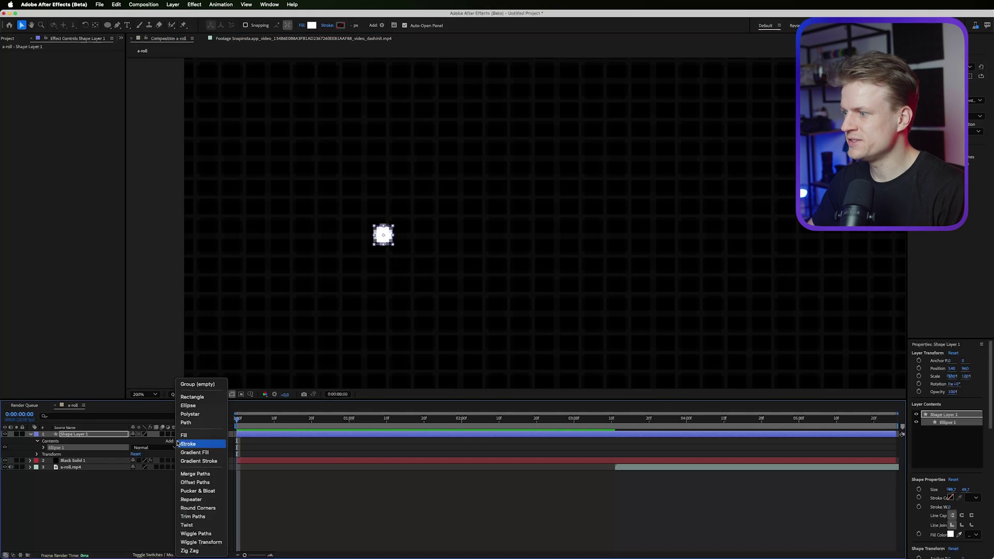
{"action": "left_click", "coordinate": [197, 500]}
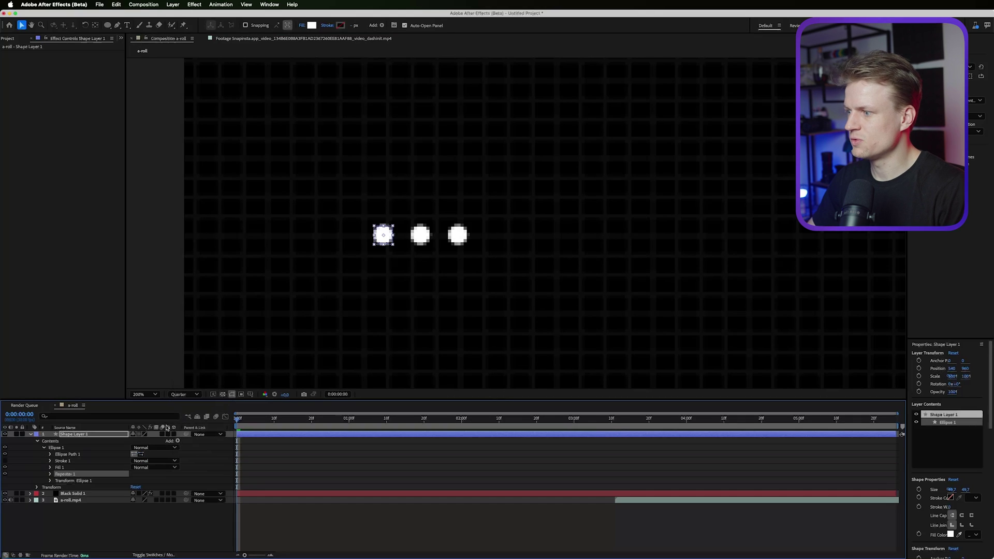
{"action": "left_click", "coordinate": [50, 474]}
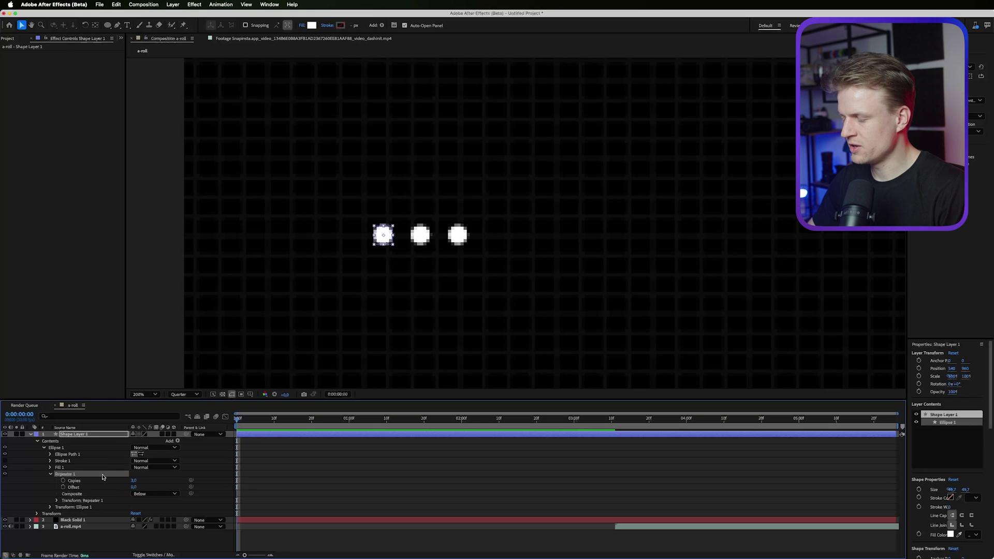
{"action": "key", "text": "super+d"}
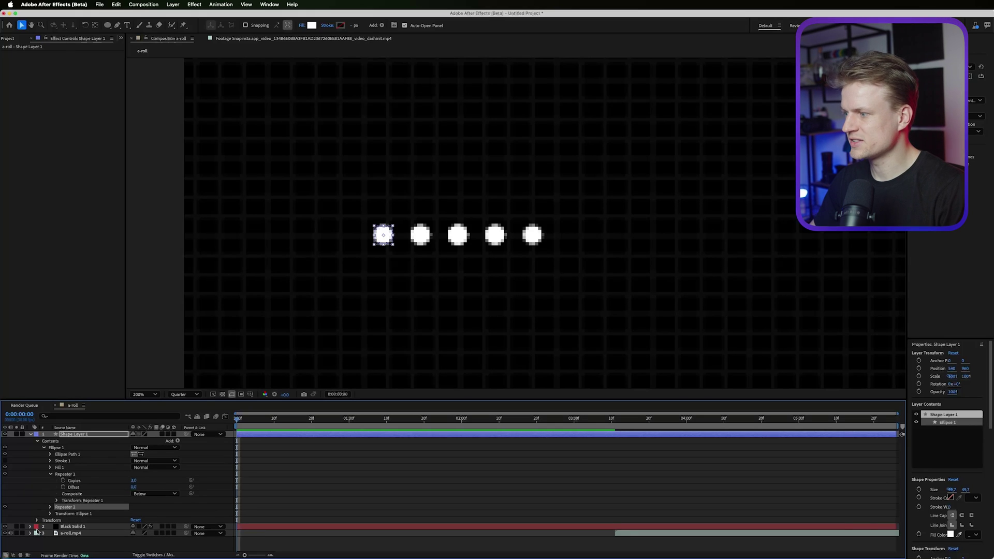
- Spread the first Repeater's copies horizontally by setting its transform position to about 312, 0
{"action": "left_click", "coordinate": [57, 501]}
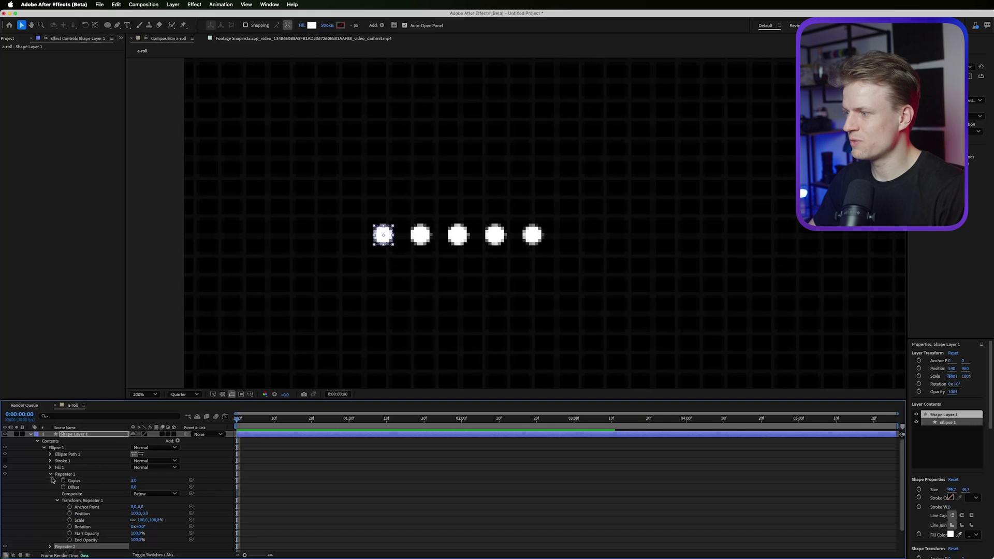
{"action": "scroll", "coordinate": [104, 509], "scroll_direction": "down", "scroll_amount": 3}
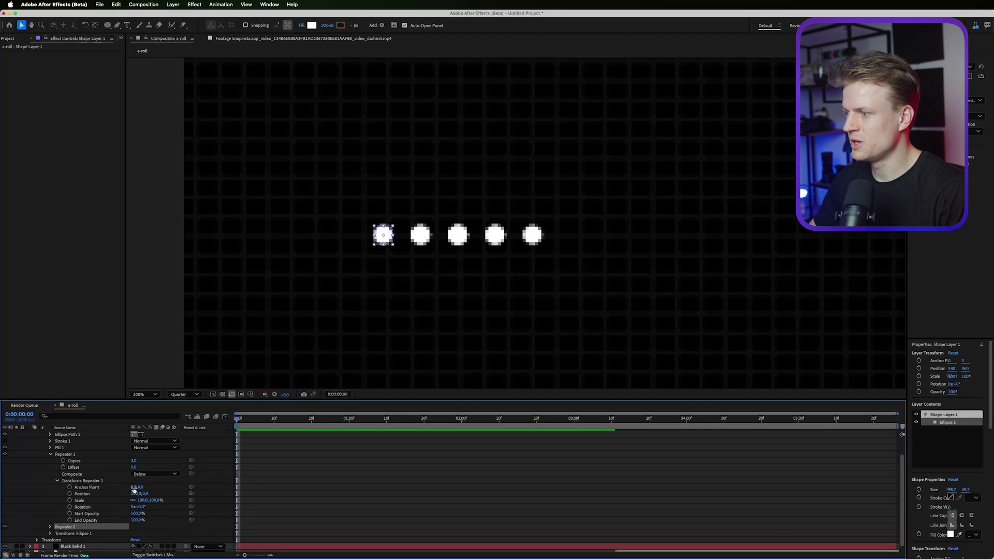
{"action": "left_click_drag", "start_coordinate": [131, 495], "coordinate": [217, 498]}
- Set the second Repeater's transform position to 0 horizontally and about 295 vertically to form rows of dots
{"action": "left_click", "coordinate": [50, 527]}
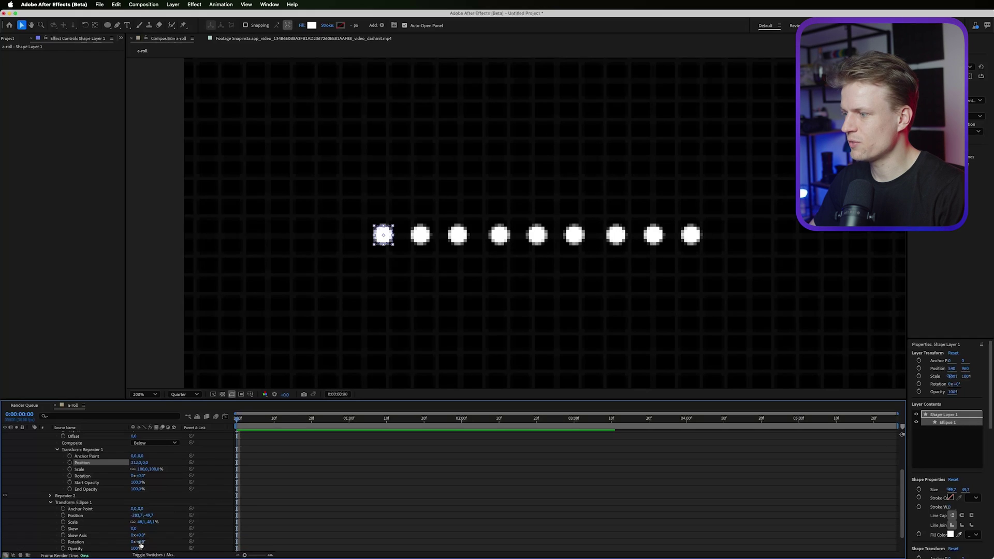
{"action": "left_click", "coordinate": [58, 521]}
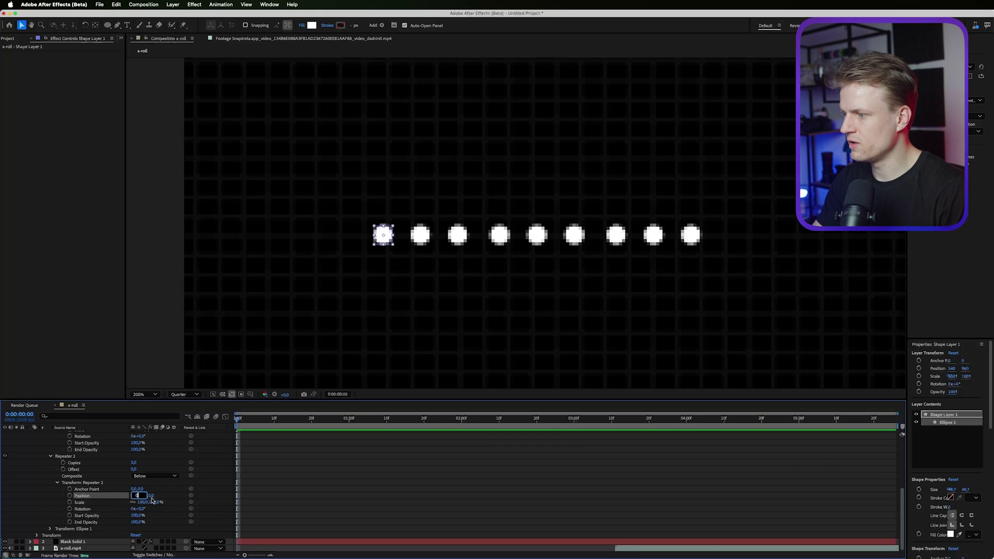
{"action": "type", "text": "0"}
{"action": "key", "text": "Return"}
{"action": "left_click_drag", "start_coordinate": [142, 496], "coordinate": [163, 499]}
{"action": "scroll", "coordinate": [345, 341], "scroll_direction": "down", "scroll_amount": 1}
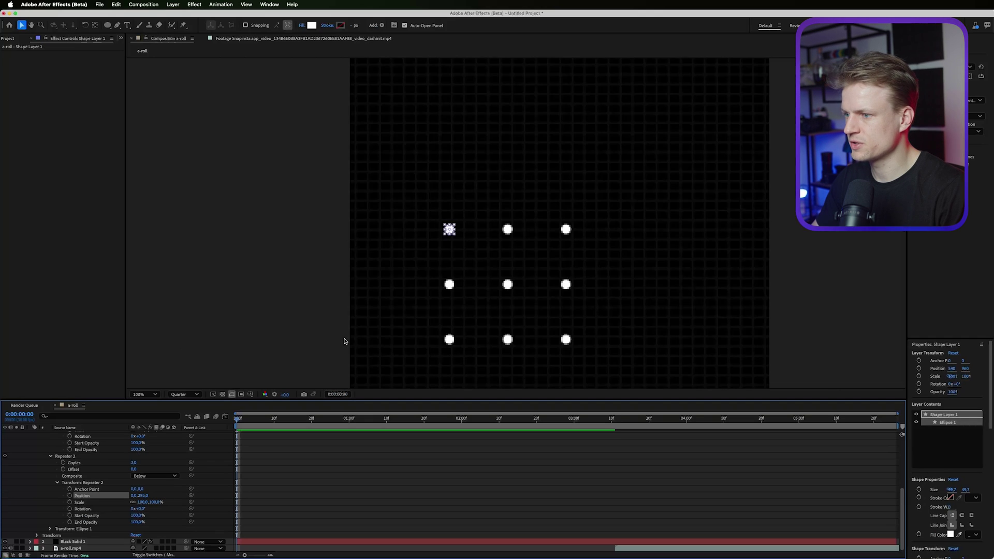
- Set the first Repeater to 14 copies with an offset of -2 so the dots span the composition's width
{"action": "key", "text": "comma"}
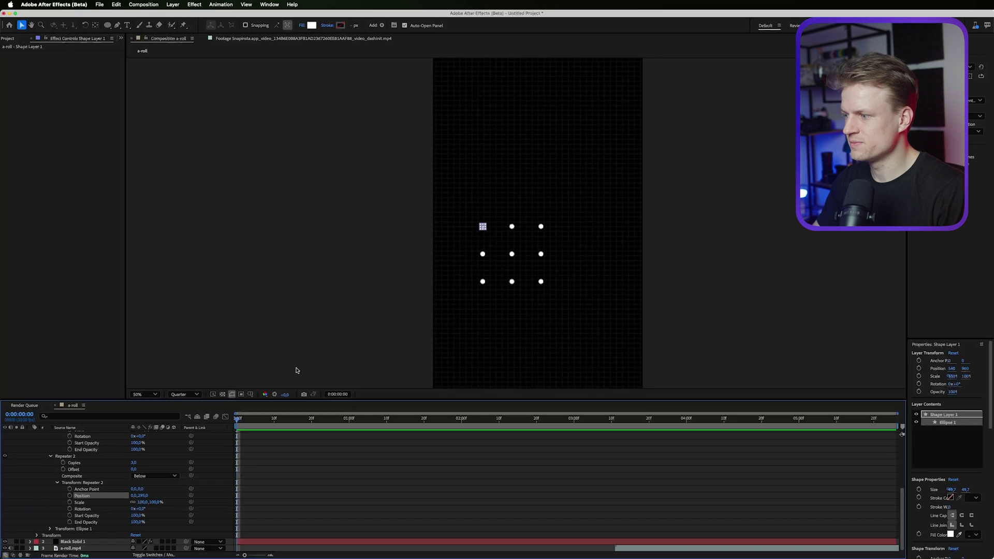
{"action": "scroll", "coordinate": [133, 484], "scroll_direction": "up", "scroll_amount": 5}
{"action": "left_click_drag", "start_coordinate": [133, 481], "coordinate": [134, 476]}
{"action": "left_click", "coordinate": [133, 476]}
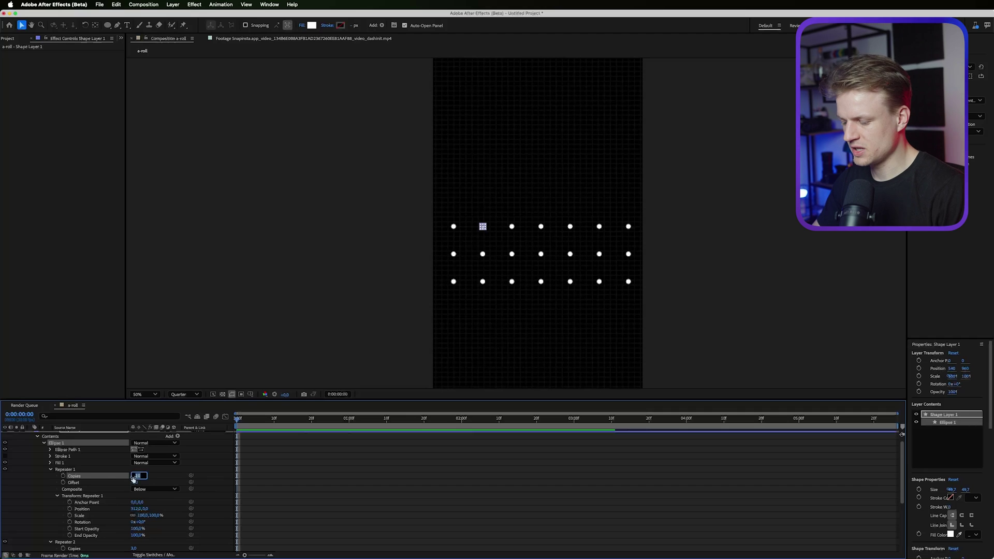
{"action": "left_click", "coordinate": [164, 477]}
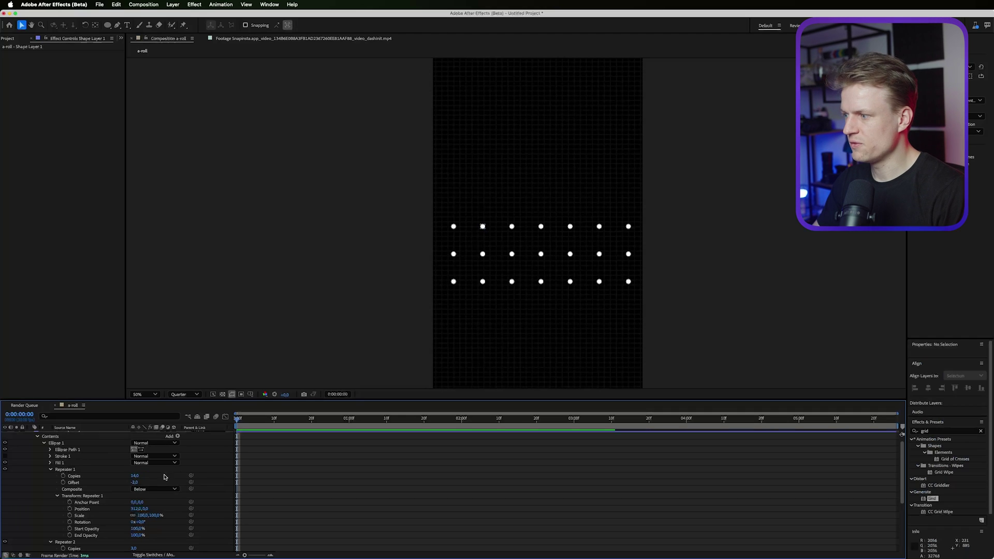
- Set the second Repeater's offset to -6 so the dot rows start near the upper edge of the composition
{"action": "scroll", "coordinate": [70, 516], "scroll_direction": "down", "scroll_amount": 3}
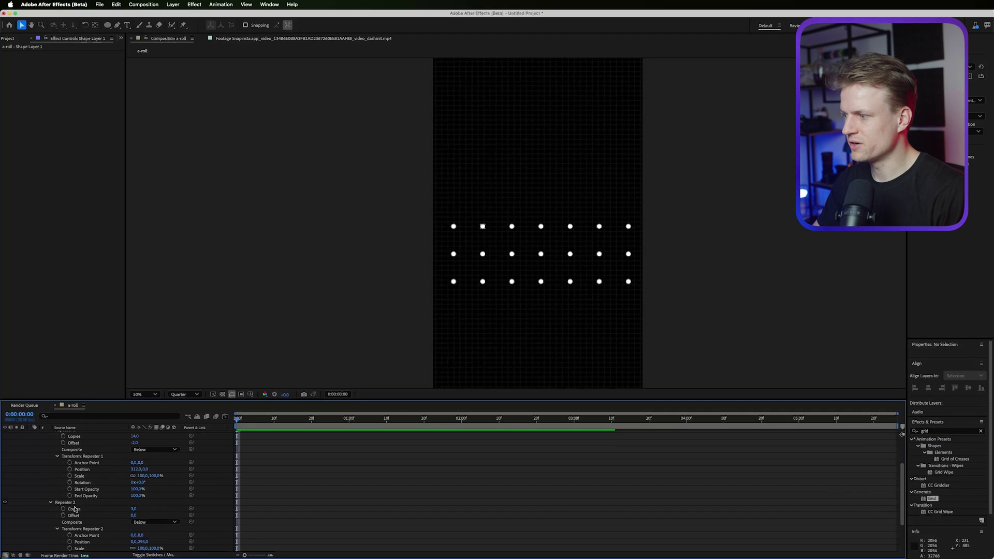
{"action": "left_click", "coordinate": [135, 517]}
{"action": "key", "text": "shift+Down"}
{"action": "key", "text": "Up"}
{"action": "key", "text": "Up"}
{"action": "key", "text": "Up"}
{"action": "key", "text": "Up"}
{"action": "key", "text": "Up"}
{"action": "key", "text": "Up"}
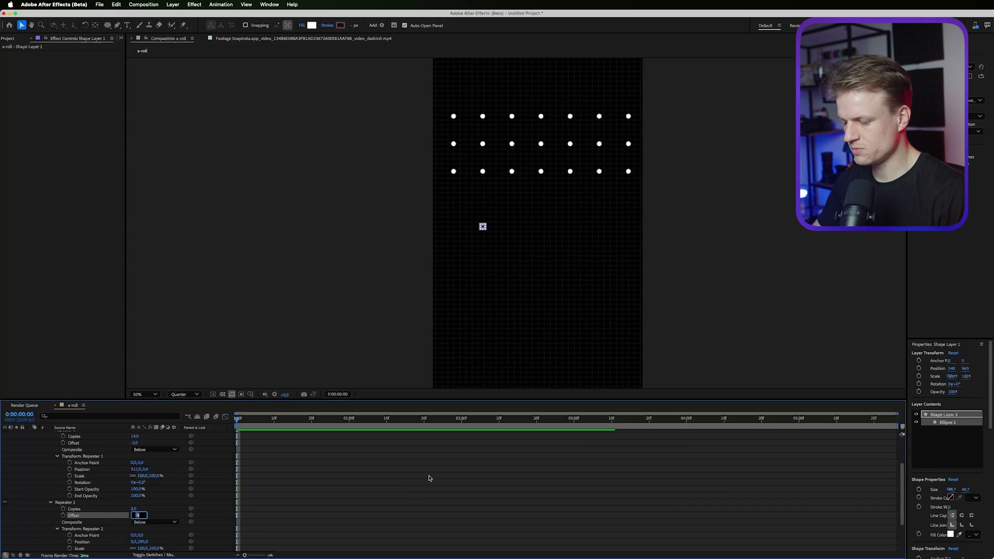
{"action": "type", "text": "-6"}
{"action": "key", "text": "Return"}
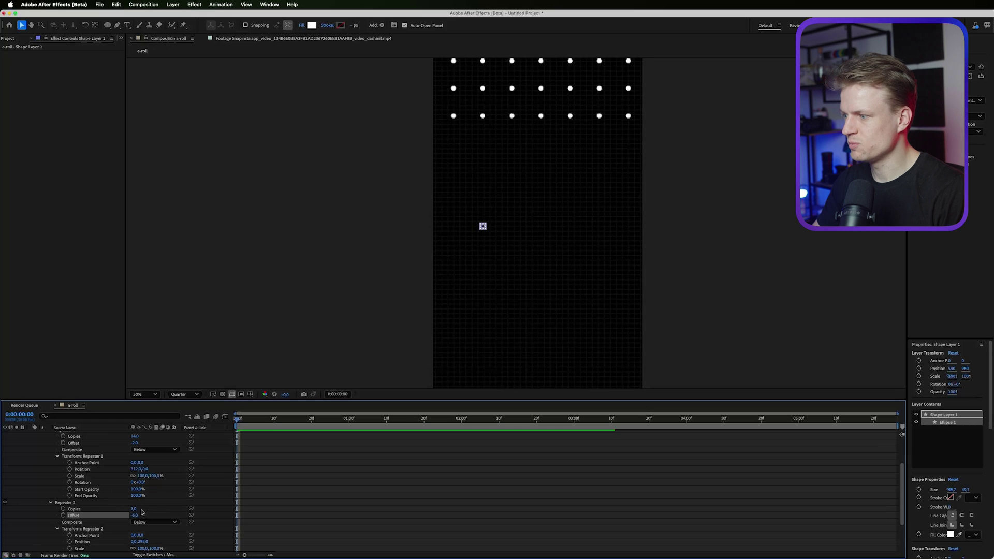
- Set the second Repeater's copies to 15 to fill the composition's height with dot rows
{"action": "type", "text": "15"}
{"action": "key", "text": "Return"}
{"action": "scroll", "coordinate": [217, 370], "scroll_direction": "down", "scroll_amount": 2}
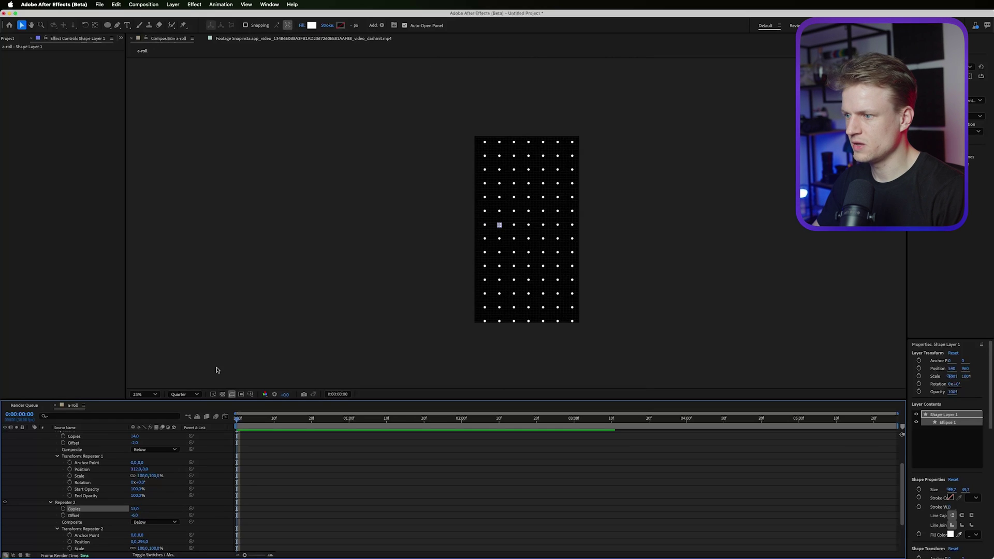
{"action": "scroll", "coordinate": [543, 205], "scroll_direction": "up", "scroll_amount": 2}
{"action": "scroll", "coordinate": [543, 205], "scroll_direction": "down", "scroll_amount": 1}
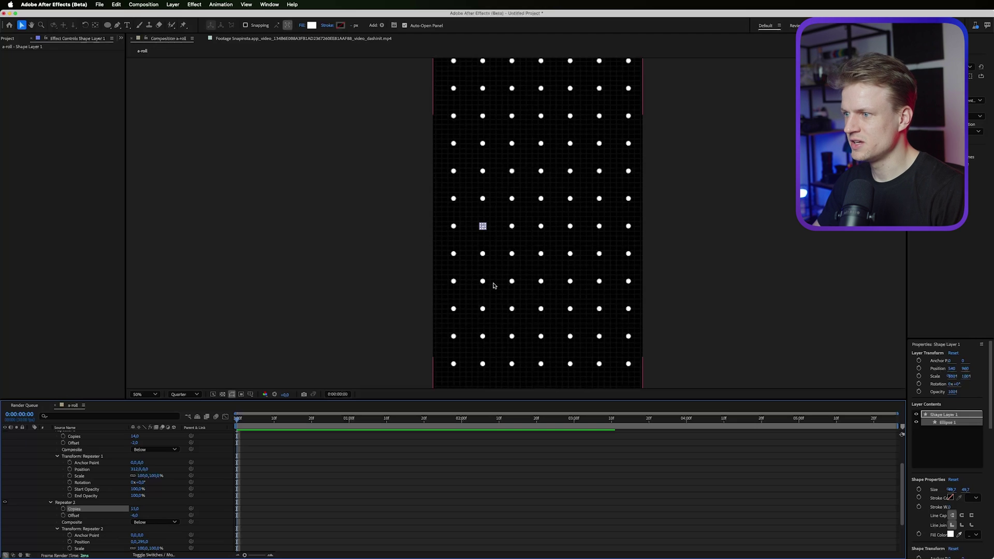
- Try to resize the original circle of the dot pattern by its corner
{"action": "scroll", "coordinate": [493, 285], "scroll_direction": "up", "scroll_amount": 6}
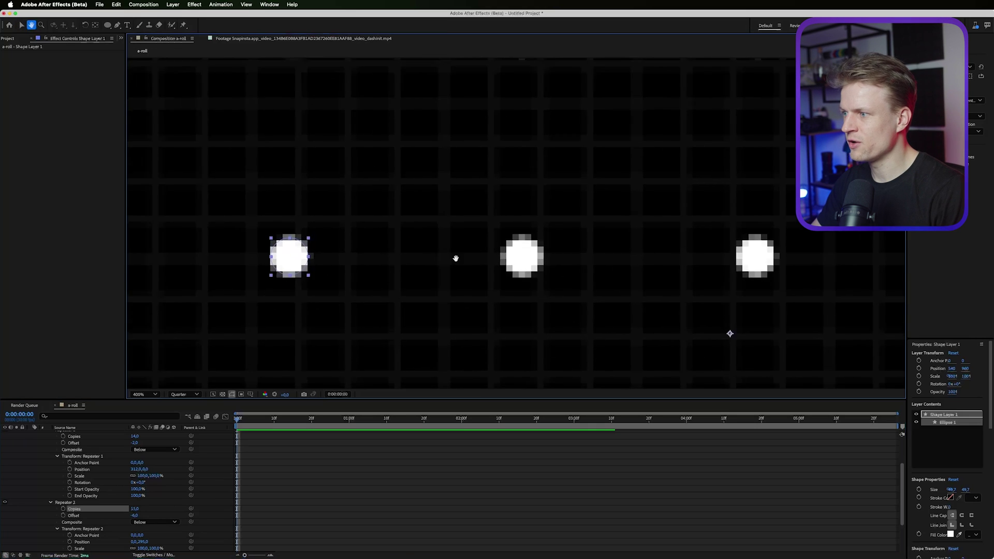
{"action": "left_click_drag", "start_coordinate": [456, 258], "coordinate": [592, 258]}
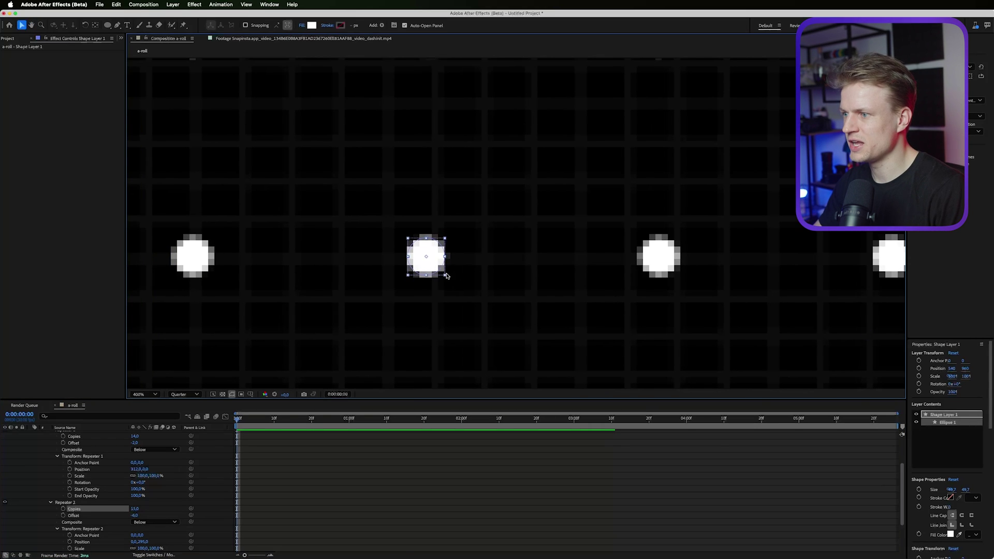
{"action": "mouse_move", "coordinate": [446, 275]}
{"action": "left_mouse_down"}
{"action": "mouse_move", "coordinate": [451, 266]}
{"action": "mouse_move", "coordinate": [451, 282]}
{"action": "mouse_move", "coordinate": [429, 271]}
{"action": "left_mouse_up"}
{"action": "scroll", "coordinate": [539, 178], "scroll_direction": "down", "scroll_amount": 6}
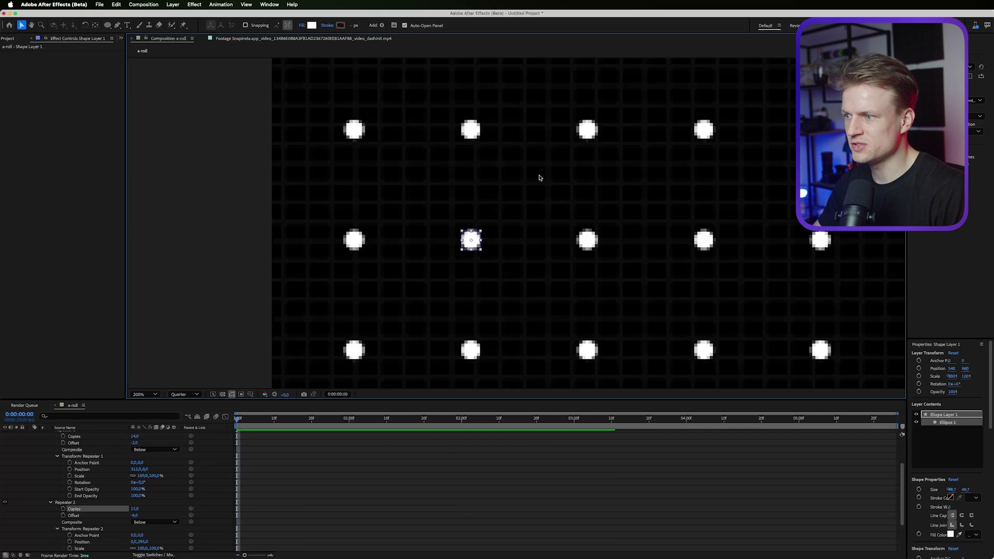
{"action": "scroll", "coordinate": [539, 177], "scroll_direction": "down", "scroll_amount": 1}
{"action": "left_click_drag", "start_coordinate": [512, 248], "coordinate": [510, 228]}
- Find the Turbulent Displace effect and apply it to the dot pattern's shape layer
{"action": "left_click", "coordinate": [936, 344]}
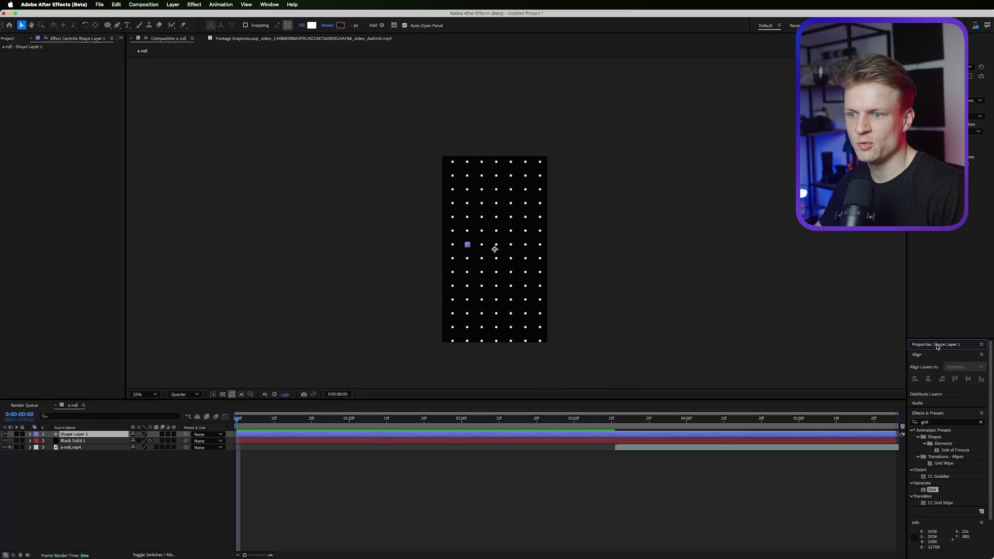
{"action": "left_click", "coordinate": [935, 422]}
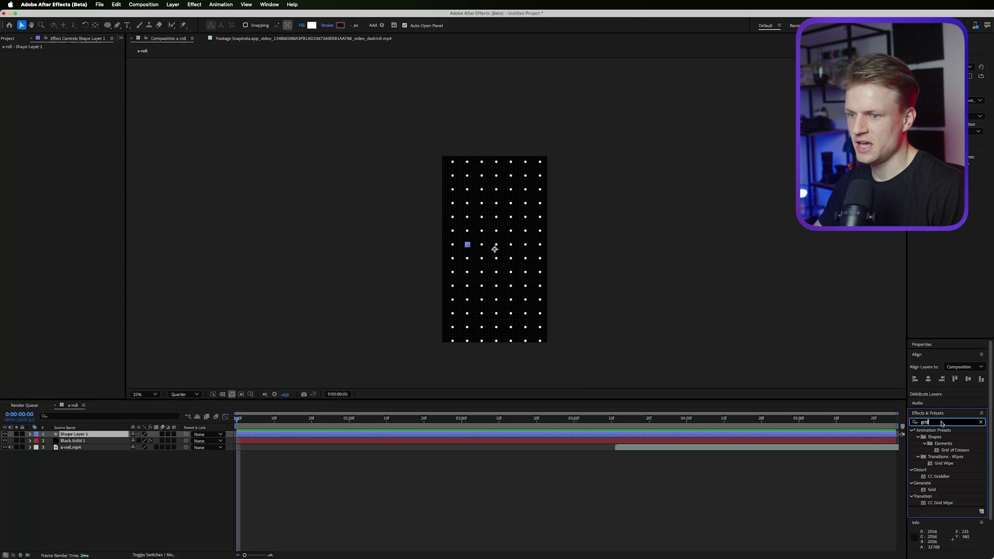
{"action": "type", "text": "tur"}
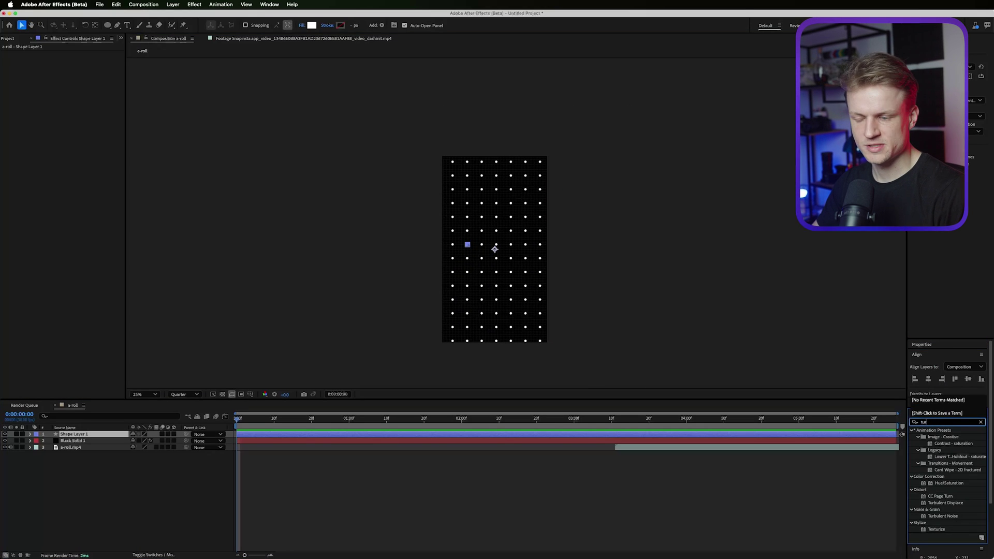
{"action": "type", "text": "b"}
{"action": "double_click", "coordinate": [944, 437]}
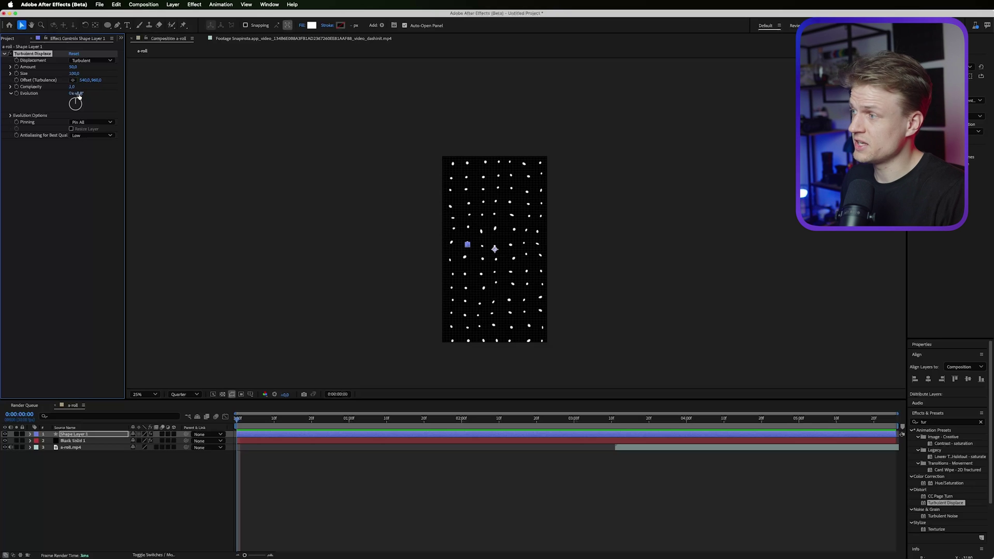
- Try out the Turbulent Displace evolution, reduce the effect's size and set its amount to 50
{"action": "left_click_drag", "start_coordinate": [78, 96], "coordinate": [622, 86]}
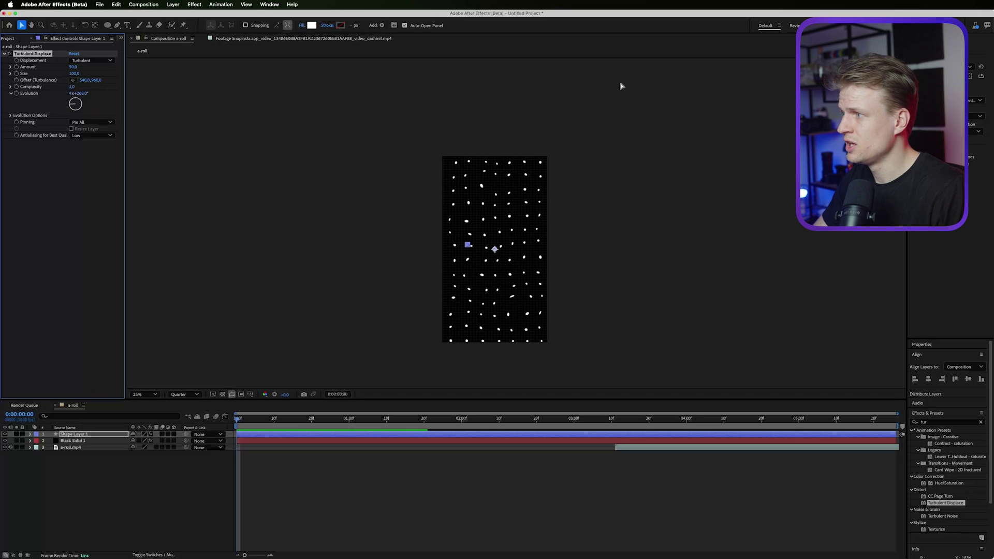
{"action": "left_click", "coordinate": [4, 53]}
{"action": "left_click_drag", "start_coordinate": [75, 67], "coordinate": [219, 73]}
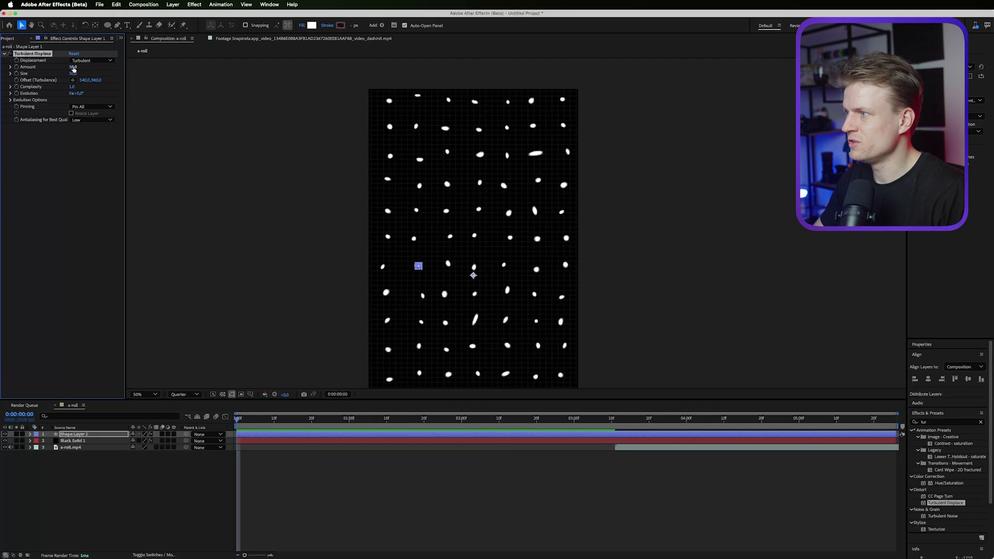
{"action": "left_click", "coordinate": [73, 68]}
{"action": "type", "text": "50"}
{"action": "key", "text": "Return"}
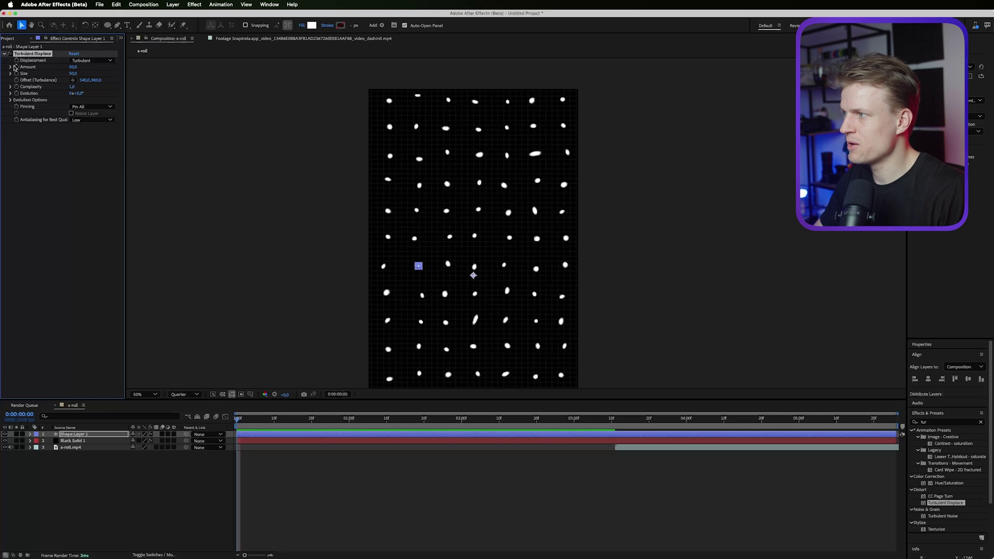
- Keyframe the Turbulent Displace amount from 50 at the first frame to 0 at 0:00:01:04
{"action": "key", "text": "u"}
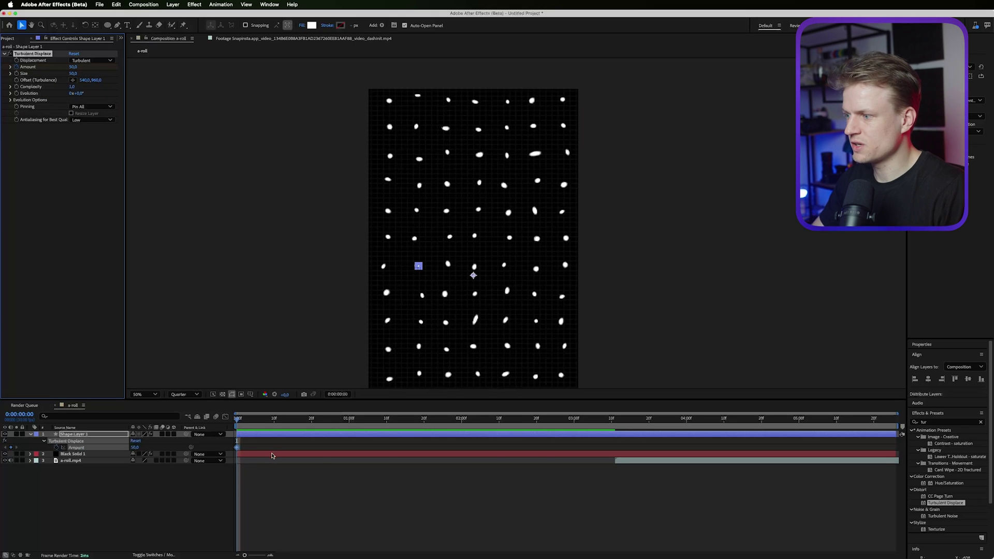
{"action": "left_click_drag", "start_coordinate": [250, 425], "coordinate": [364, 425]}
{"action": "left_click", "coordinate": [71, 67]}
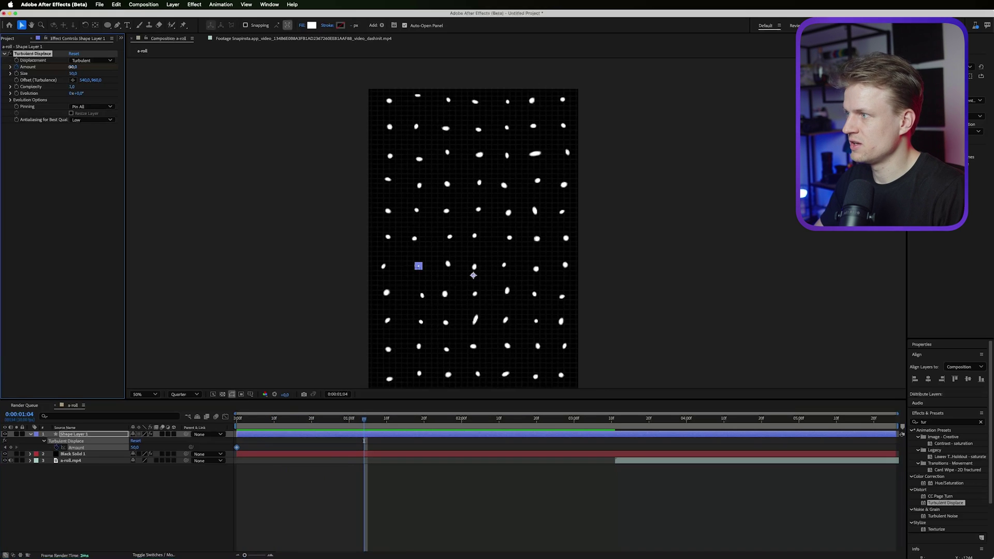
{"action": "type", "text": "0"}
{"action": "key", "text": "Return"}
- Preview the dot displacement animation from the first frame and collapse the dot layer's properties
{"action": "left_click_drag", "start_coordinate": [312, 421], "coordinate": [237, 428]}
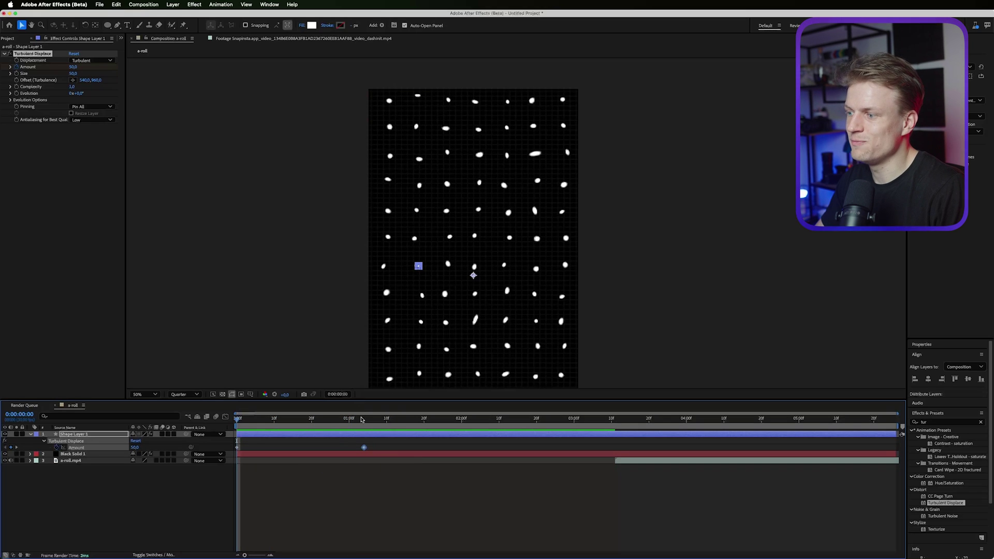
{"action": "left_click", "coordinate": [362, 420]}
{"action": "key", "text": "space"}
{"action": "left_click", "coordinate": [73, 435]}
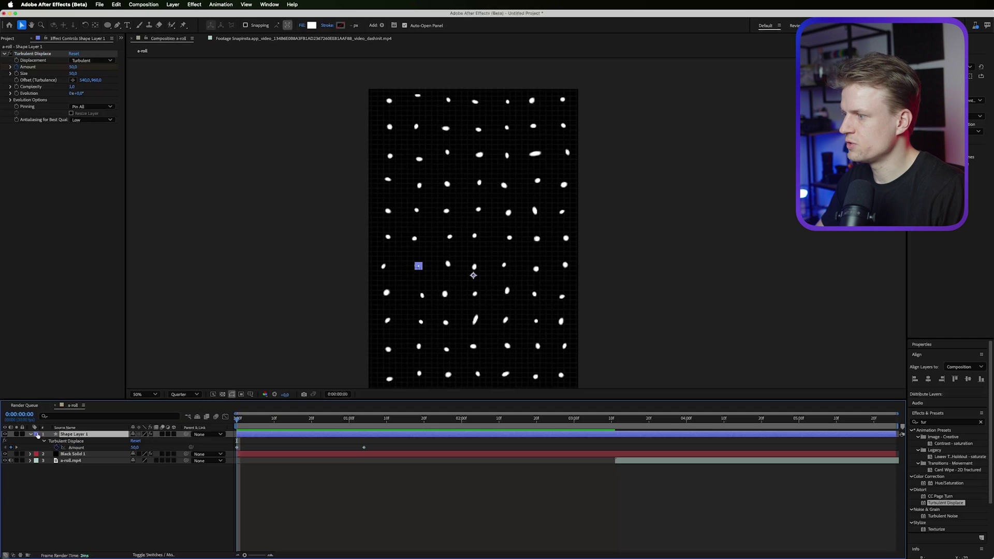
{"action": "left_click", "coordinate": [57, 491]}
{"action": "left_click", "coordinate": [31, 435]}
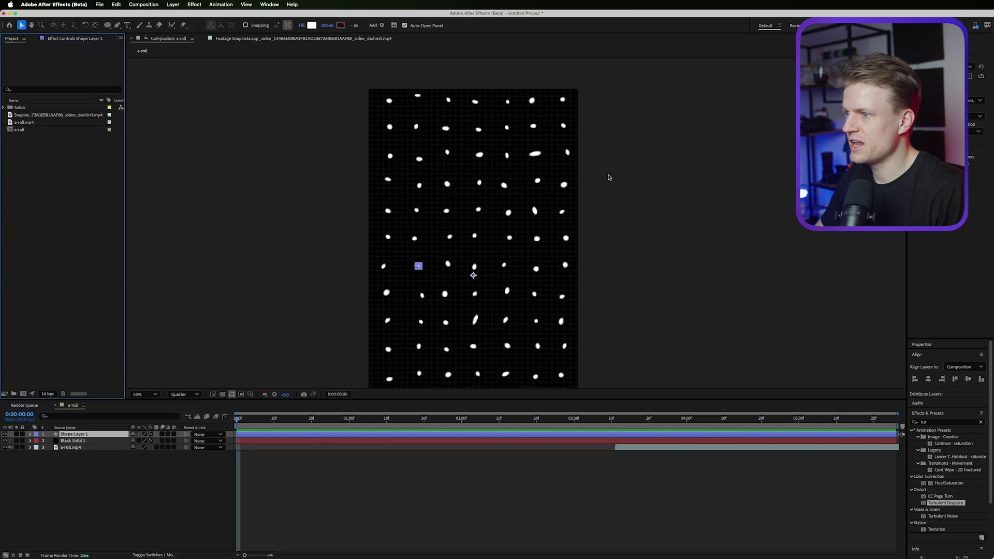
- Import 10033159.ai, place it near the centre of the composition and scale it to about 168.7%
{"action": "key", "text": "ctrl+i"}
{"action": "left_click_drag", "start_coordinate": [26, 137], "coordinate": [482, 256]}
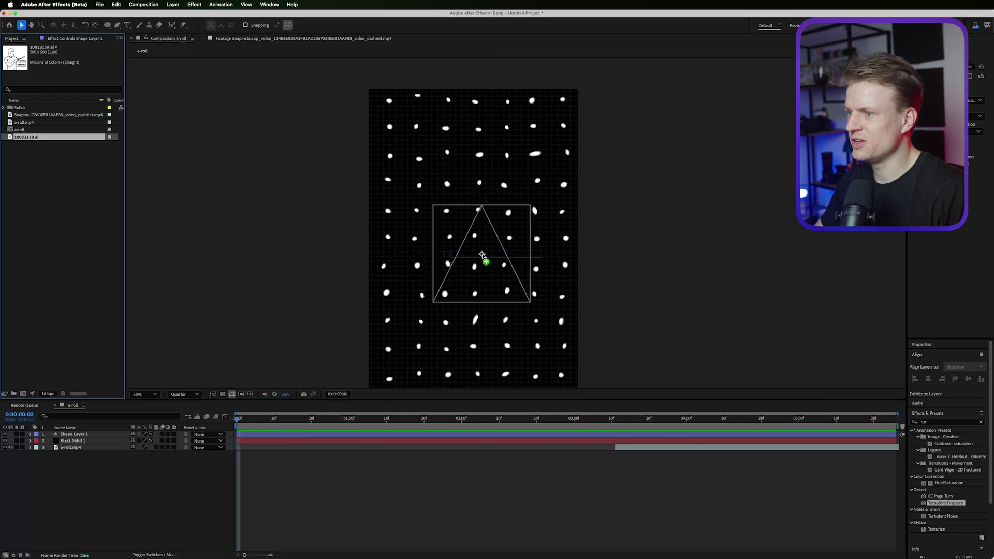
{"action": "key", "text": "s"}
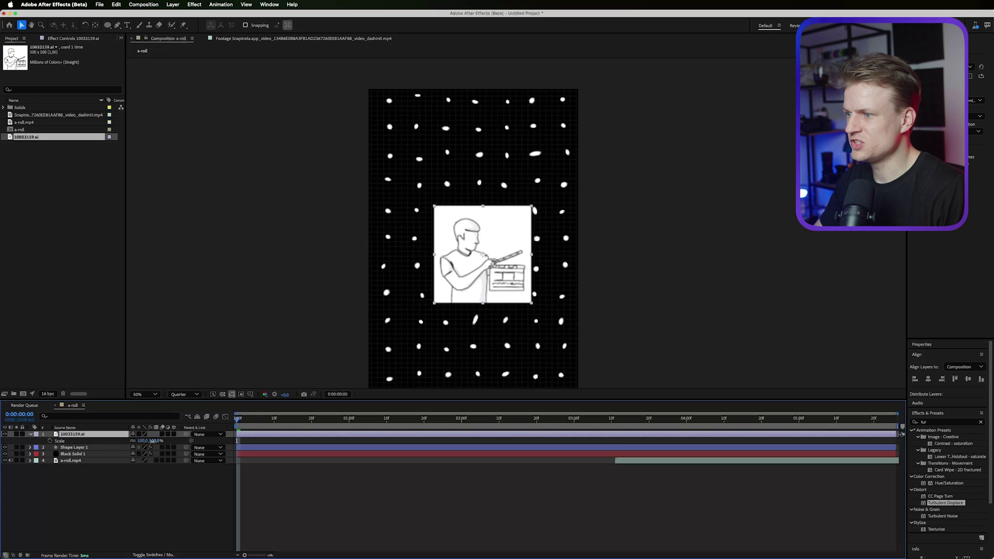
{"action": "left_click_drag", "start_coordinate": [153, 441], "coordinate": [187, 440]}
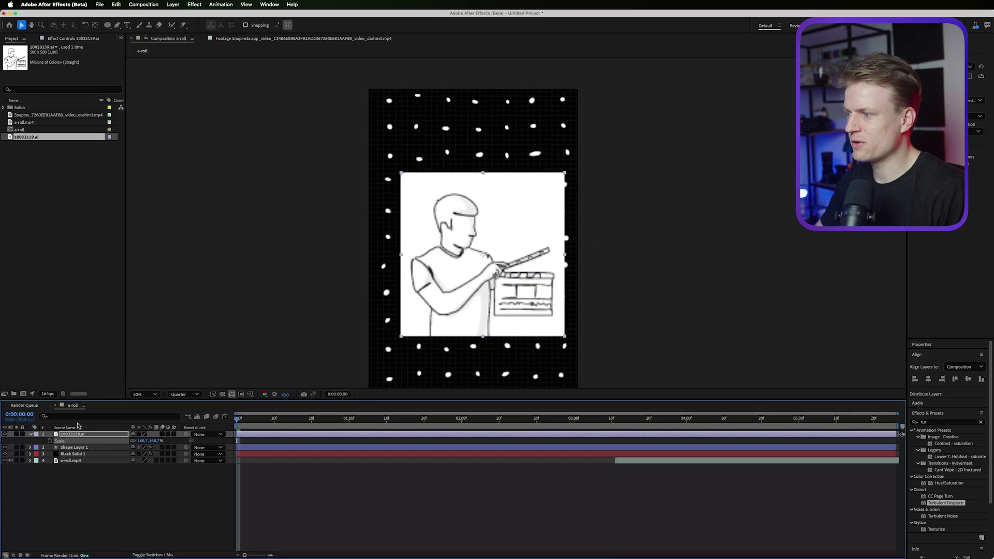
- Create shapes from the vector layer 10033159.ai and delete the original illustration layer
{"action": "right_click", "coordinate": [80, 440]}
{"action": "mouse_move", "coordinate": [156, 482]}
{"action": "left_click", "coordinate": [202, 508]}
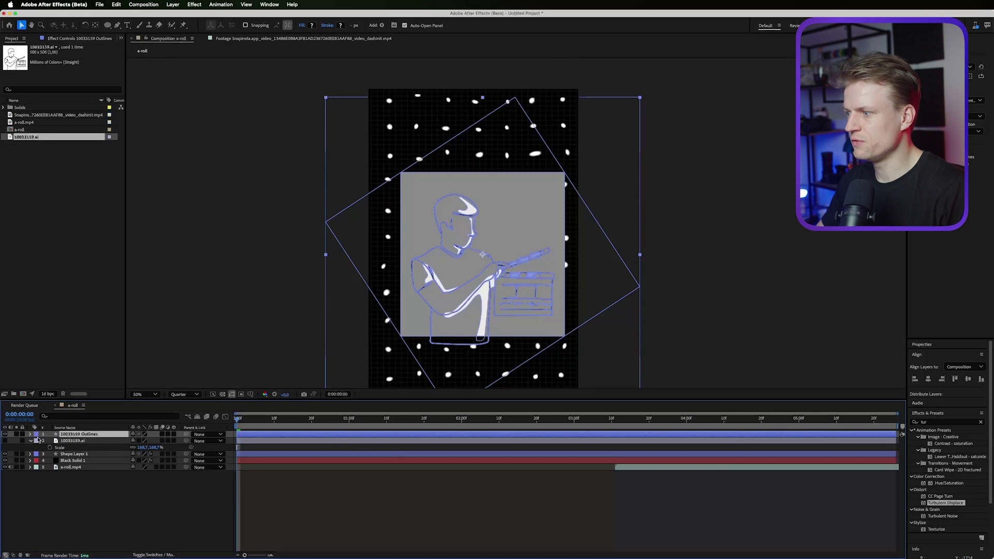
{"action": "left_click", "coordinate": [73, 441]}
{"action": "key", "text": "Delete"}
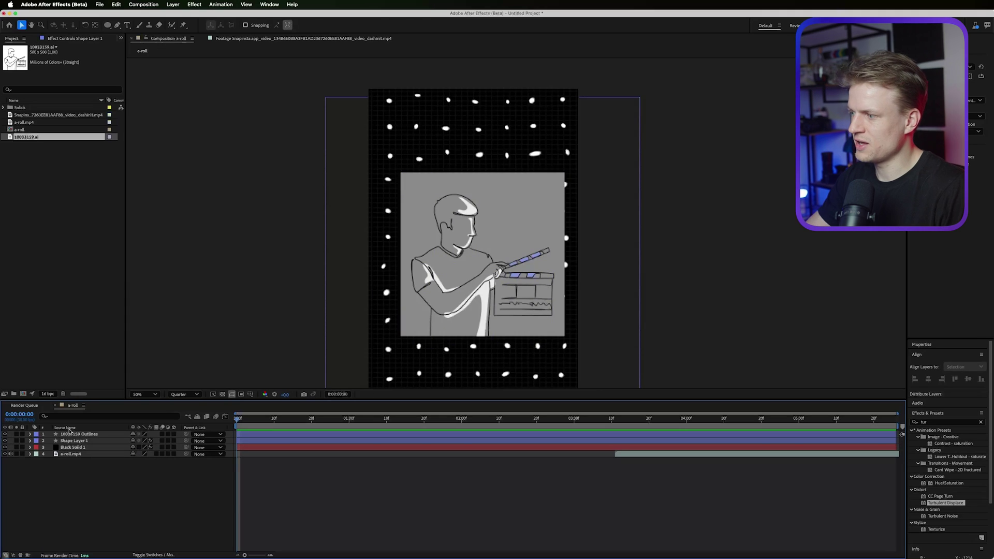
- Expand the contents of the 10033159 Outlines layer and delete Group 12, the grey background
{"action": "left_click", "coordinate": [71, 434]}
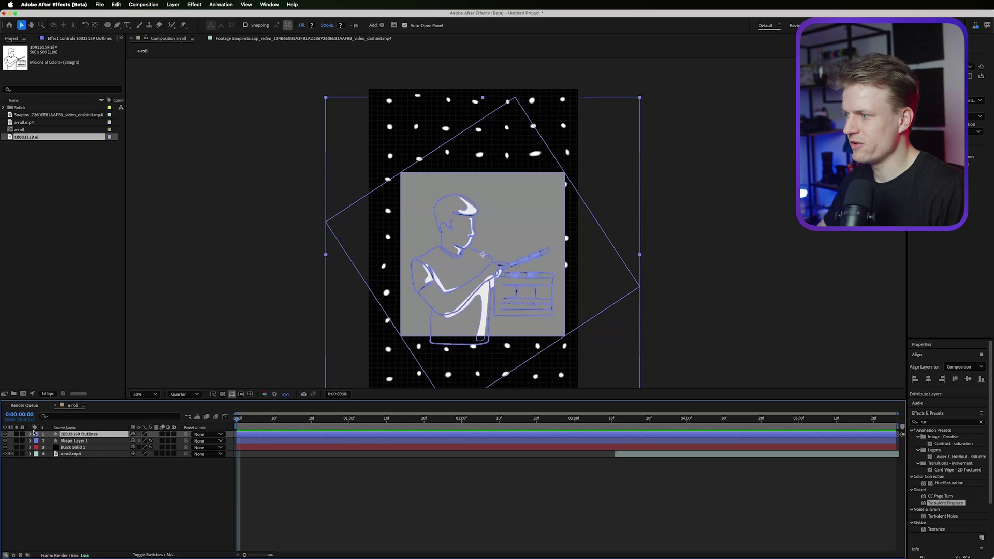
{"action": "left_click", "coordinate": [30, 434]}
{"action": "left_click", "coordinate": [37, 441]}
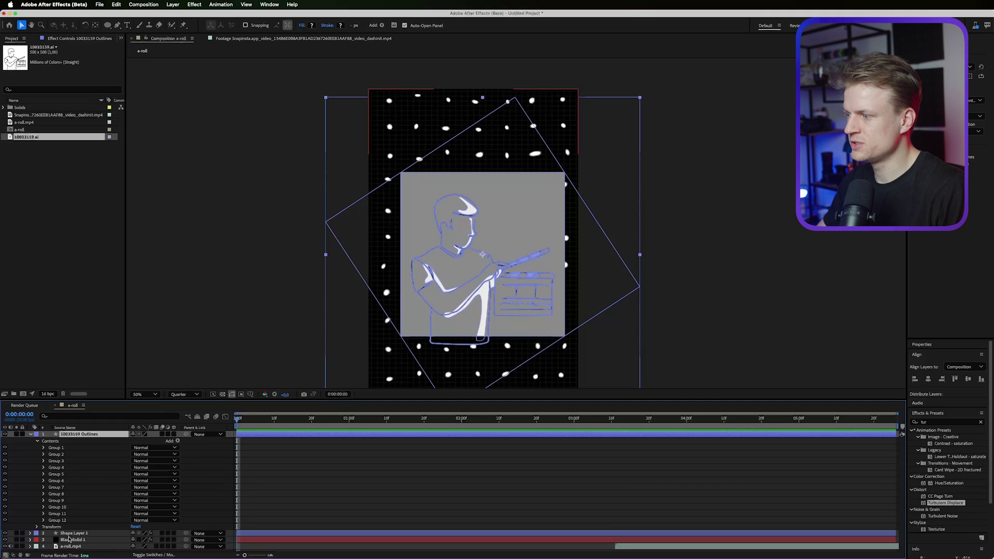
{"action": "left_click", "coordinate": [47, 520]}
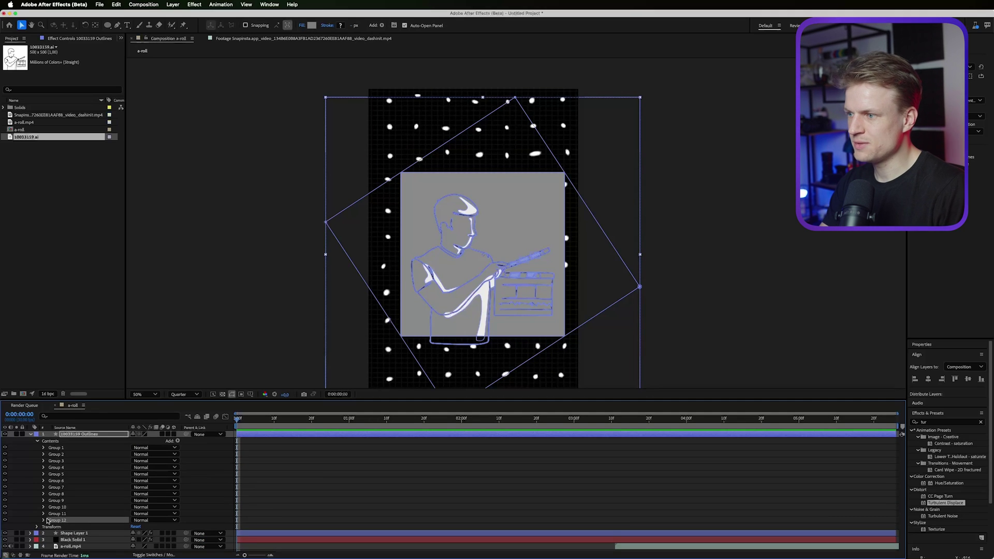
{"action": "key", "text": "Delete"}
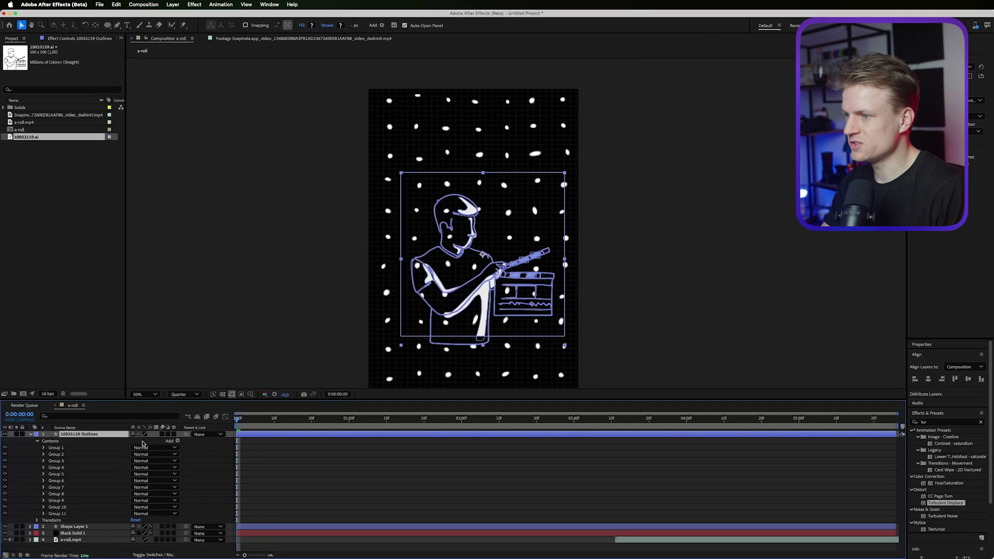
- Delete Groups 2 to 11 from the outlines layer, keeping only the line art in Group 1
{"action": "key", "text": "period"}
{"action": "scroll", "coordinate": [510, 232], "scroll_direction": "down", "scroll_amount": 3}
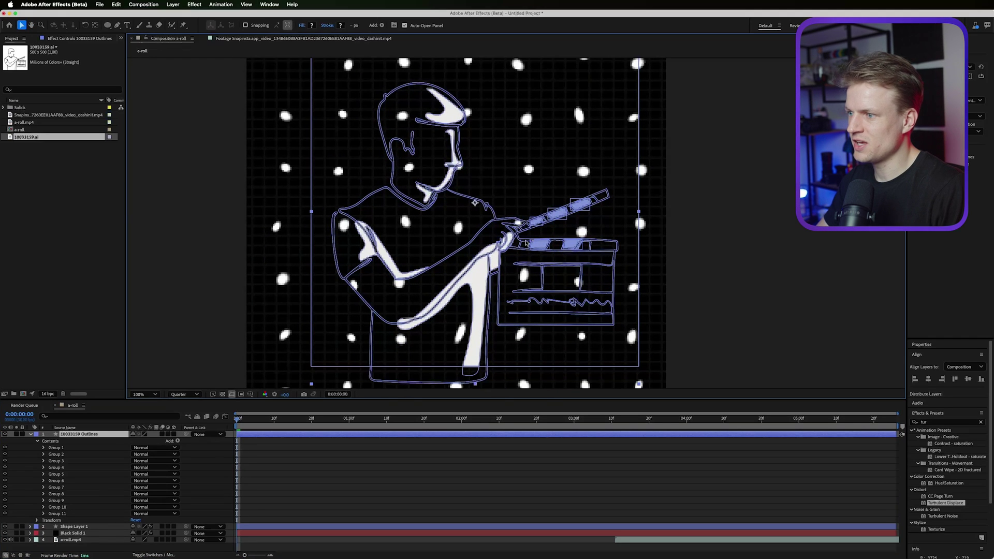
{"action": "left_click", "coordinate": [58, 513]}
{"action": "left_click", "coordinate": [62, 456], "text": "shift"}
{"action": "key", "text": "Delete"}
- Set the fill colour of the remaining Group 1 line art to white and deselect the layer
{"action": "left_click", "coordinate": [98, 448]}
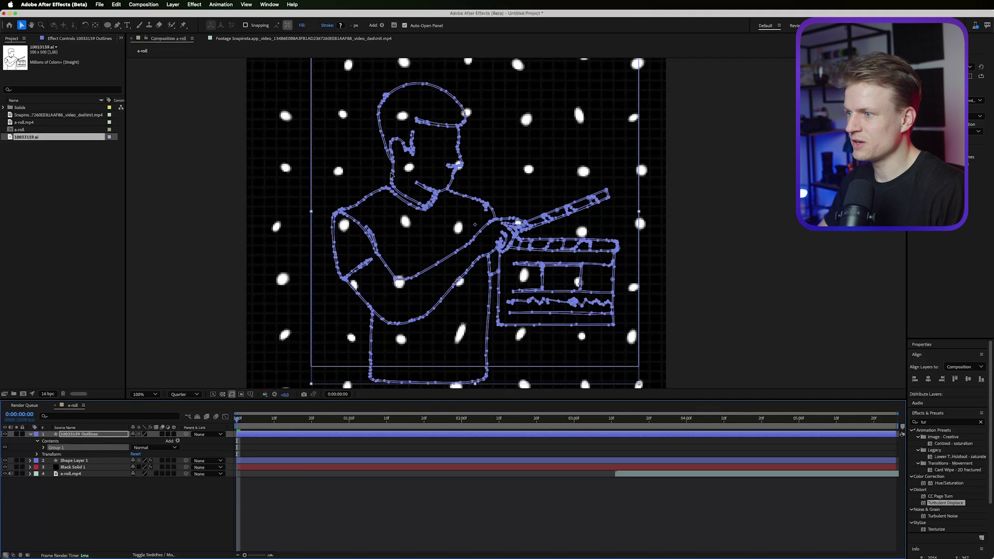
{"action": "key", "text": "period"}
{"action": "key", "text": "period"}
{"action": "key", "text": "period"}
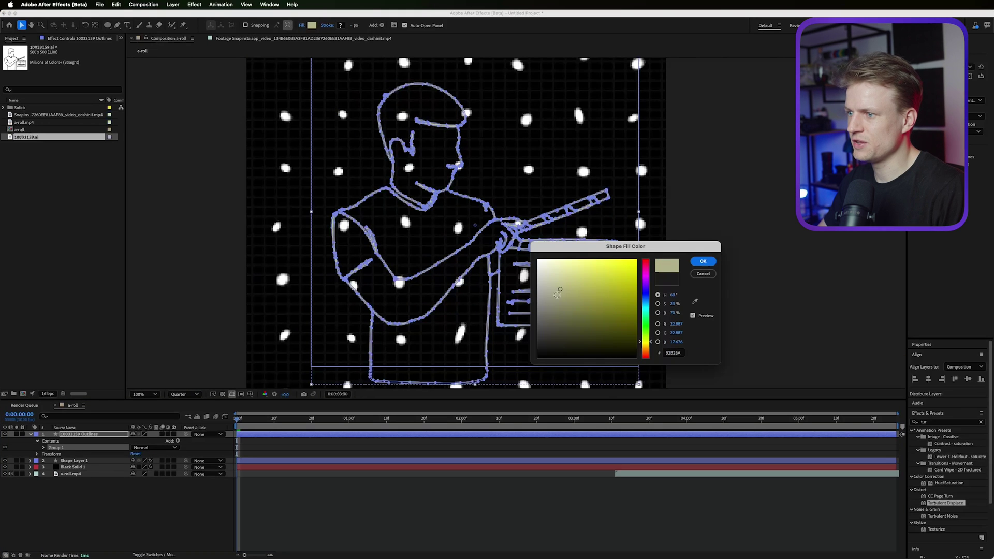
{"action": "left_click_drag", "start_coordinate": [557, 288], "coordinate": [439, 164]}
{"action": "key", "text": "Return"}
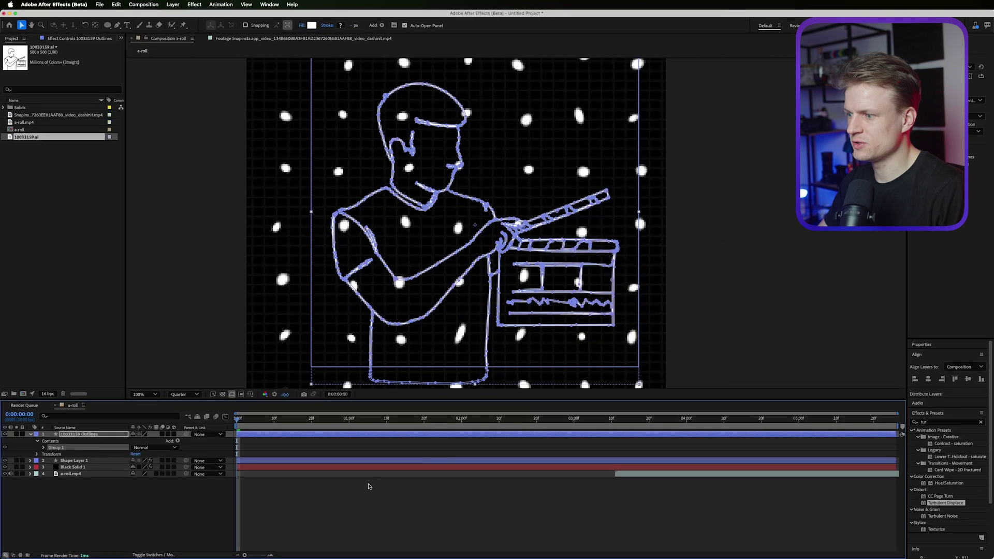
{"action": "left_click", "coordinate": [390, 498]}
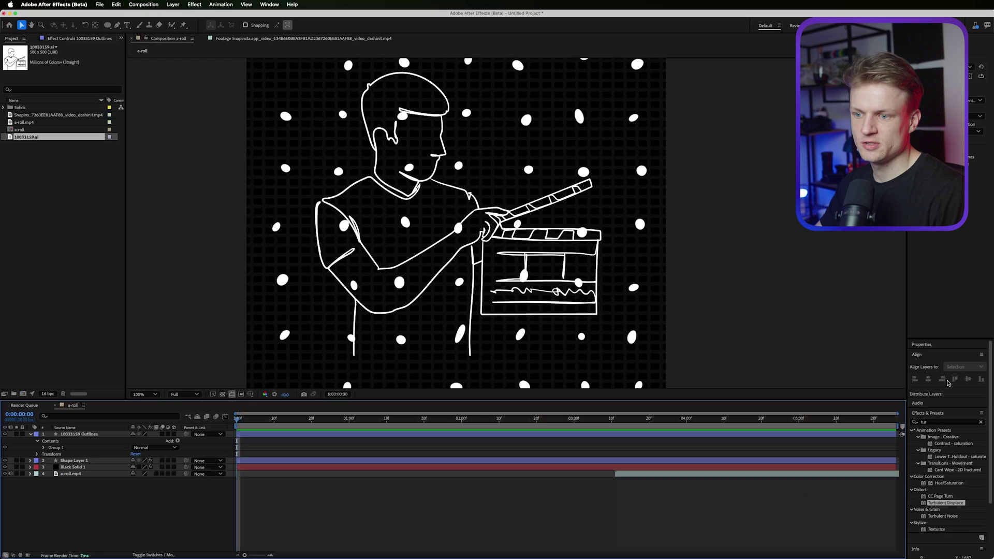
- Search the effects for "strok" and apply the Stroke effect to the 10033159 Outlines layer
{"action": "left_click", "coordinate": [946, 422]}
{"action": "type", "text": "strok"}
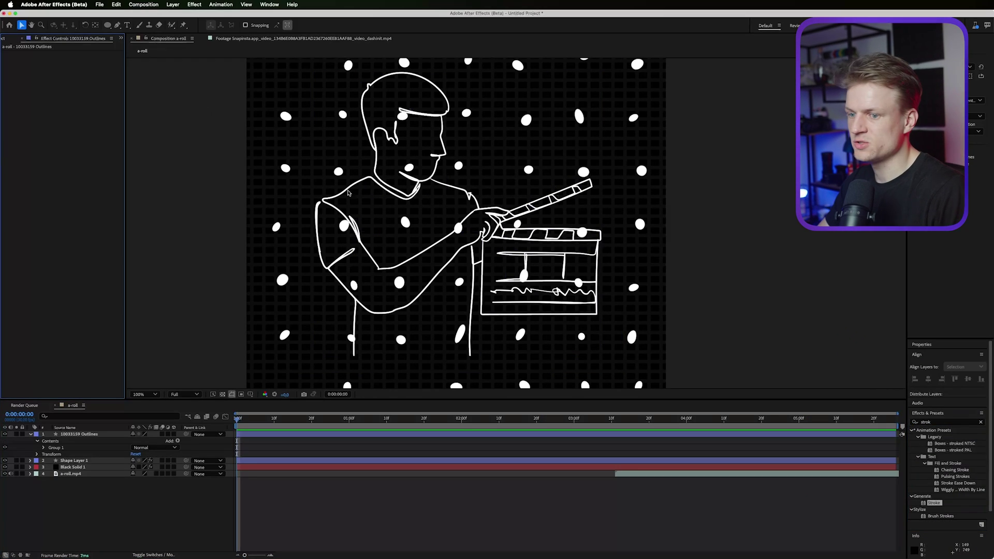
{"action": "left_click", "coordinate": [938, 506]}
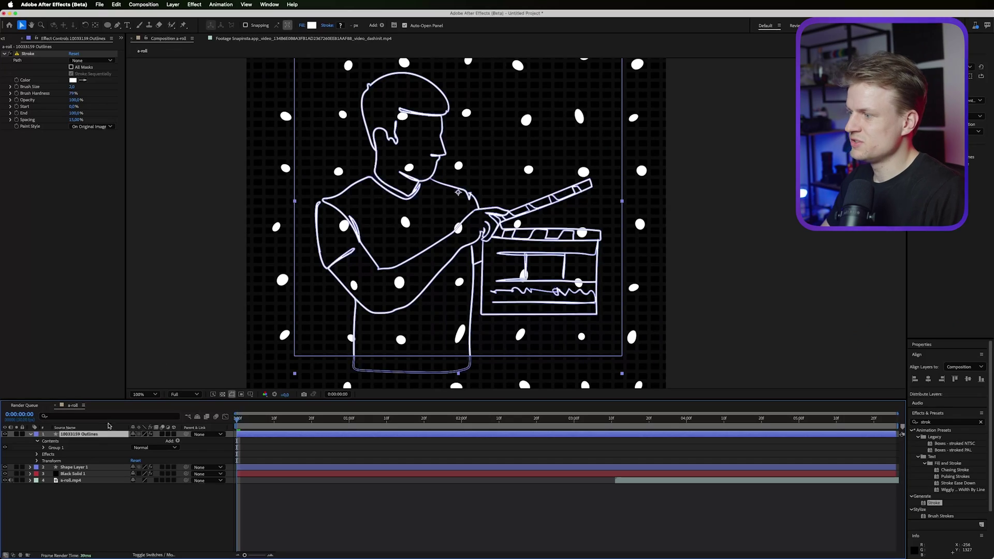
- Set the Pen tool to create a mask on the outlines layer and start the path at the torso's lower-left corner
{"action": "left_click_drag", "start_coordinate": [106, 434], "coordinate": [104, 408]}
{"action": "left_click", "coordinate": [120, 27]}
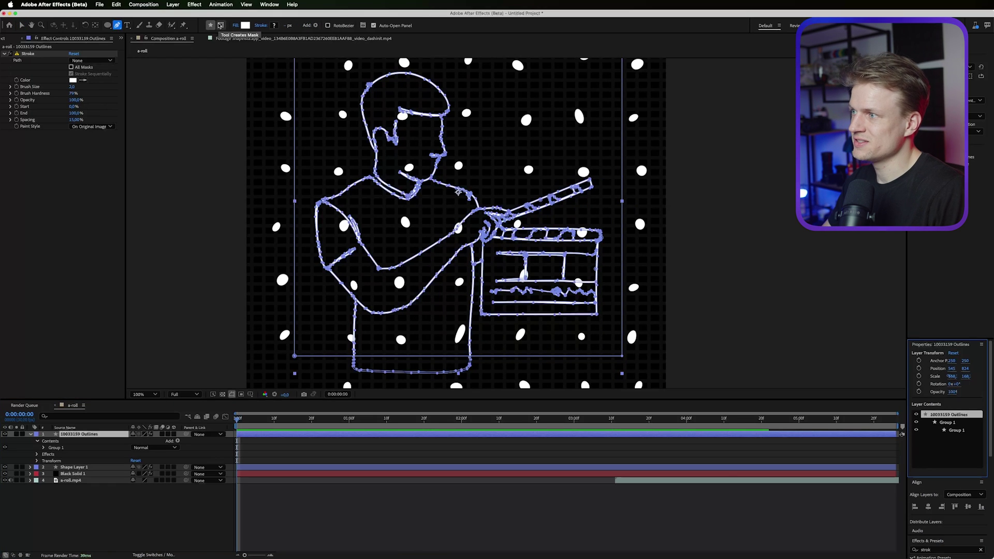
{"action": "left_click", "coordinate": [220, 25]}
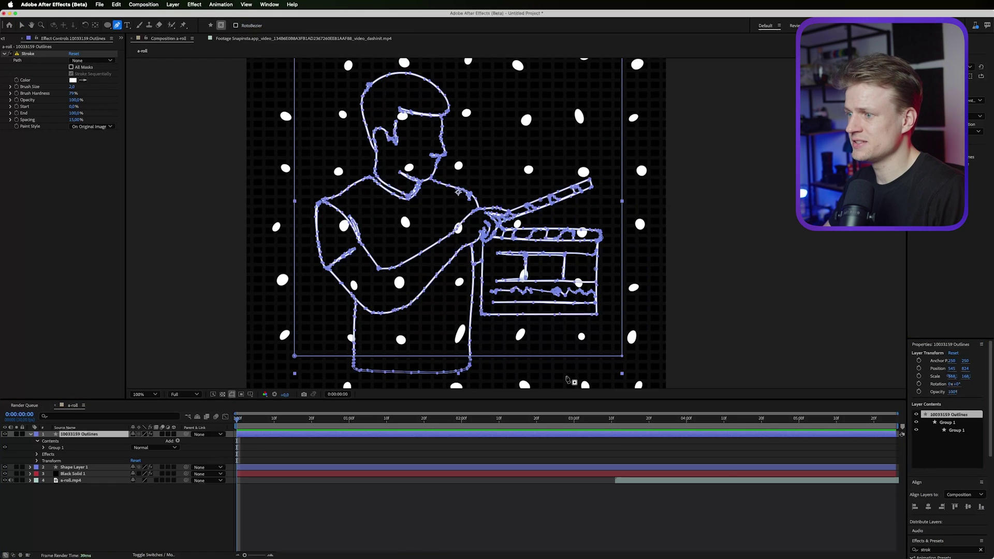
{"action": "left_click_drag", "start_coordinate": [350, 339], "coordinate": [353, 364]}
{"action": "left_click_drag", "start_coordinate": [346, 312], "coordinate": [315, 257]}
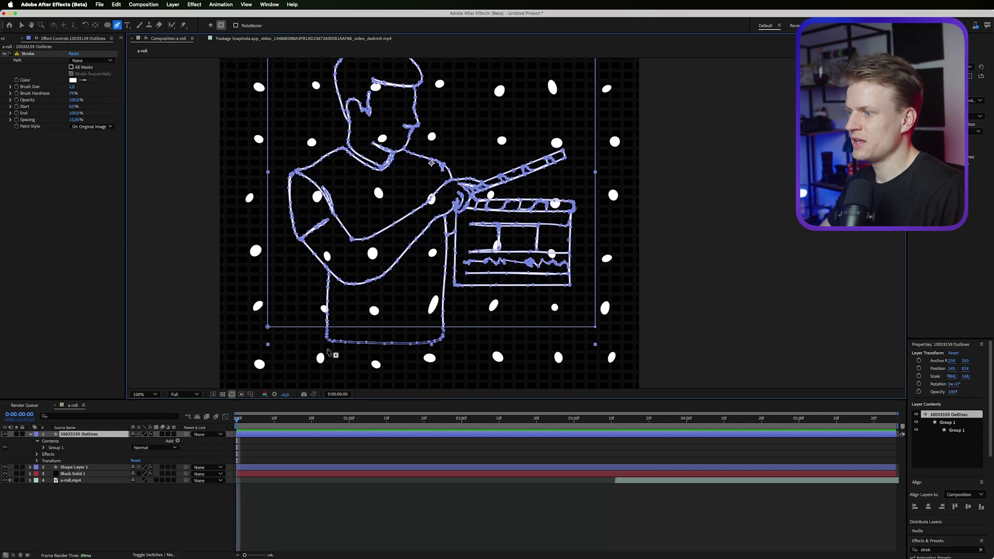
{"action": "left_click", "coordinate": [327, 347]}
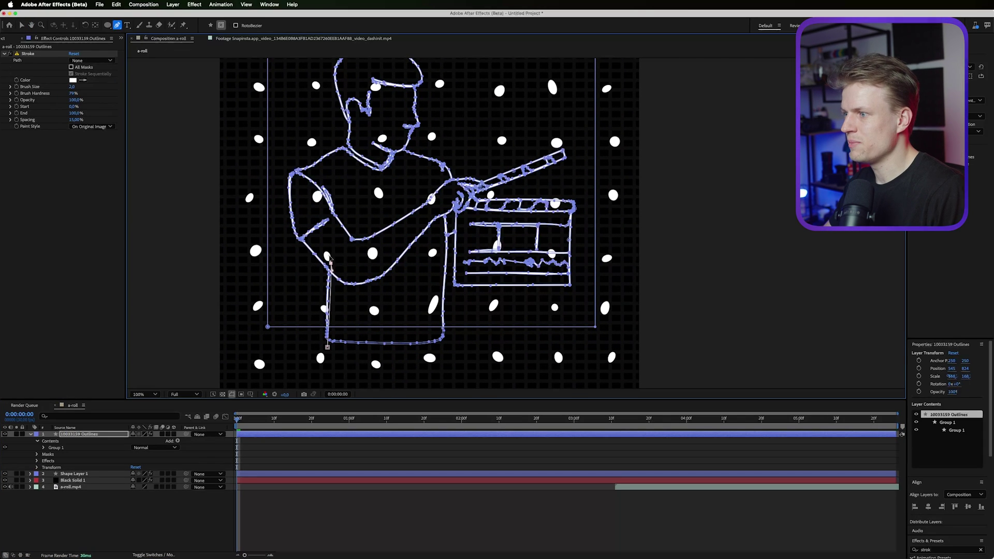
- Continue the mask as one rough open path tracing the arms, shoulders, head, torso and clapperboard
{"action": "left_click_drag", "start_coordinate": [287, 169], "coordinate": [286, 95]}
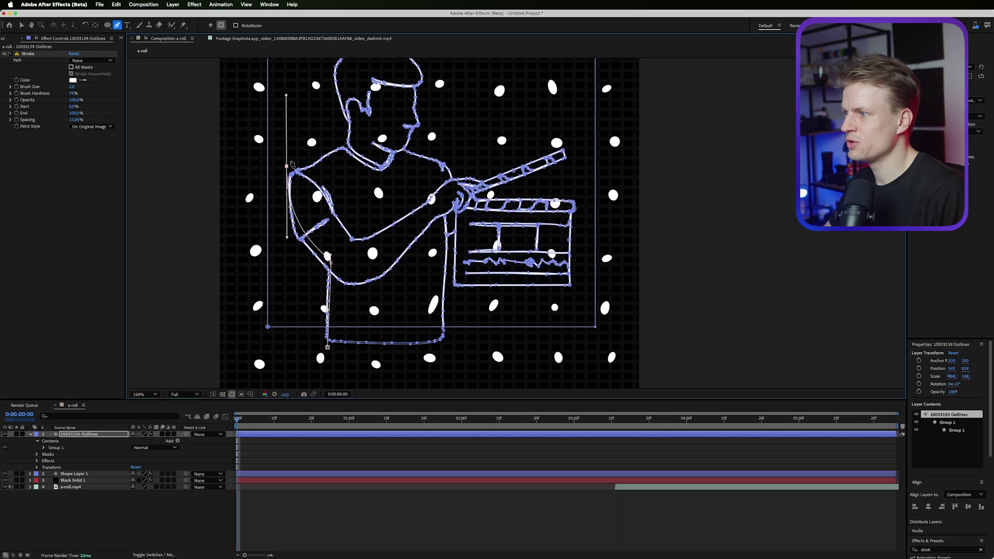
{"action": "left_click_drag", "start_coordinate": [286, 167], "coordinate": [288, 184]}
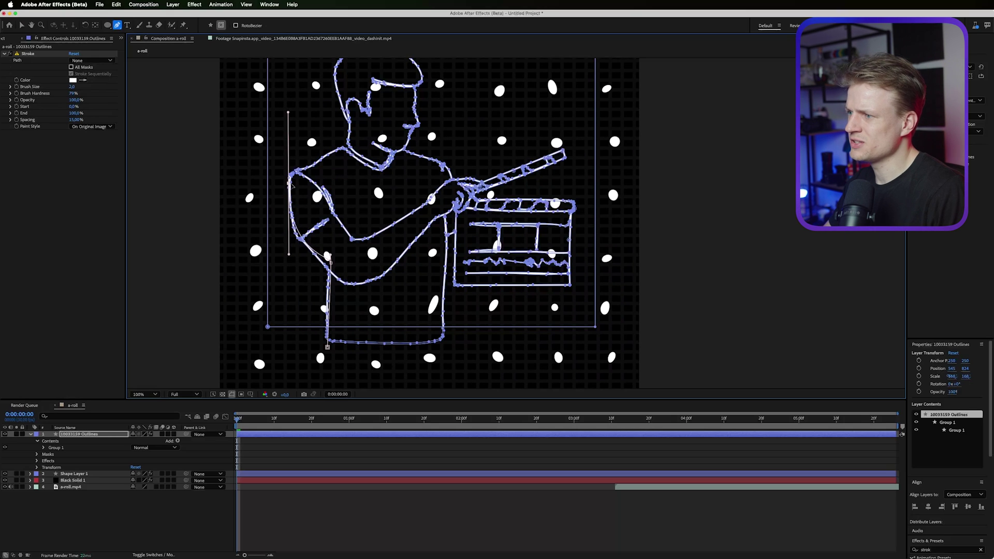
{"action": "left_click_drag", "start_coordinate": [309, 234], "coordinate": [330, 213]}
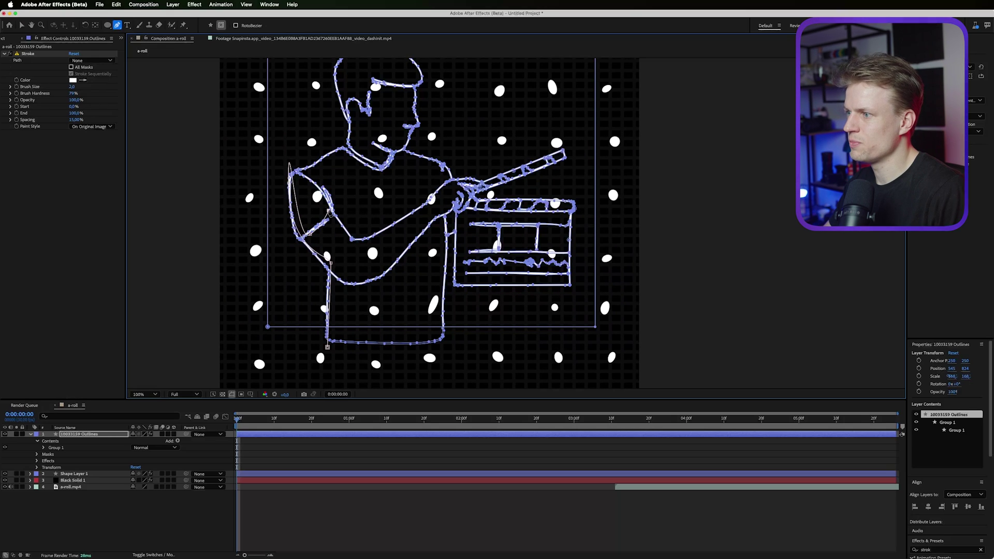
{"action": "left_click_drag", "start_coordinate": [295, 163], "coordinate": [311, 153]}
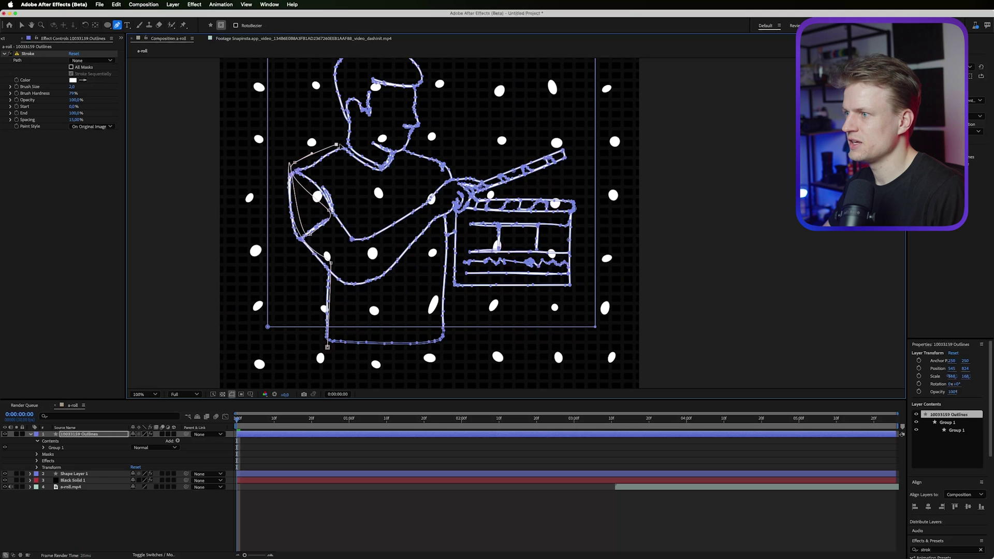
{"action": "left_click_drag", "start_coordinate": [375, 173], "coordinate": [390, 174]}
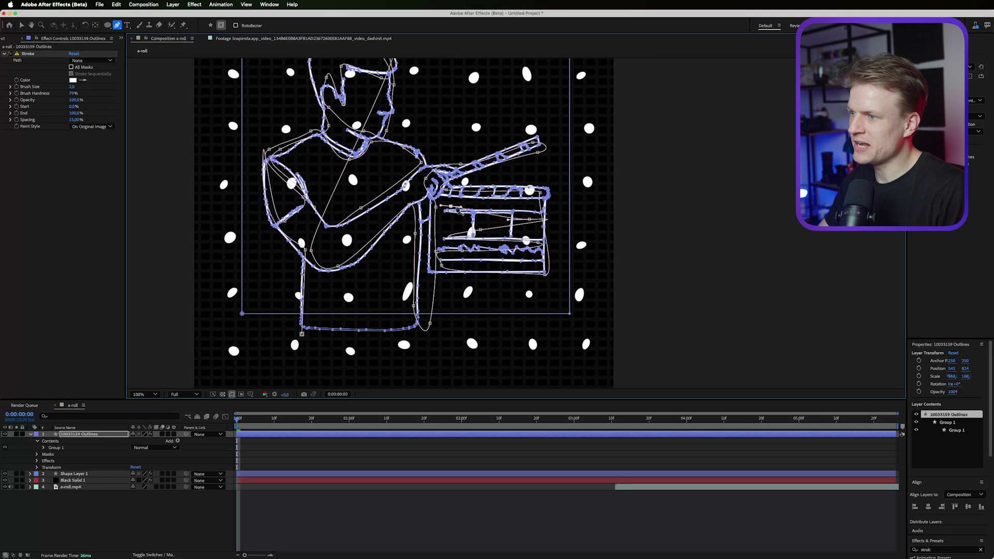
{"action": "key", "text": "comma"}
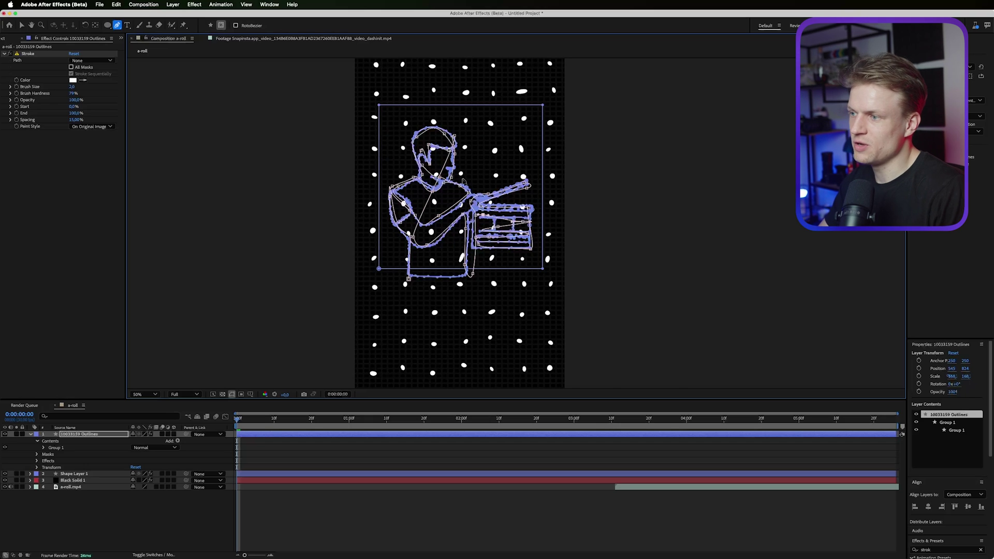
{"action": "key", "text": "period"}
{"action": "left_click_drag", "start_coordinate": [558, 178], "coordinate": [501, 155]}
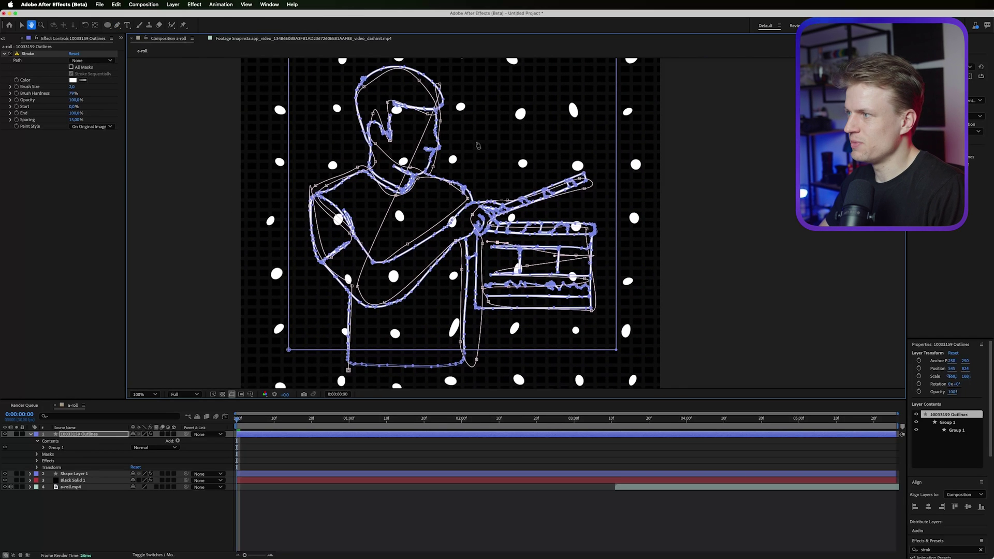
{"action": "key", "text": "g"}
- Assign Mask 1 as the Stroke effect's path and set its Paint Style to On Transparent
{"action": "left_click", "coordinate": [78, 62]}
{"action": "left_click", "coordinate": [86, 67]}
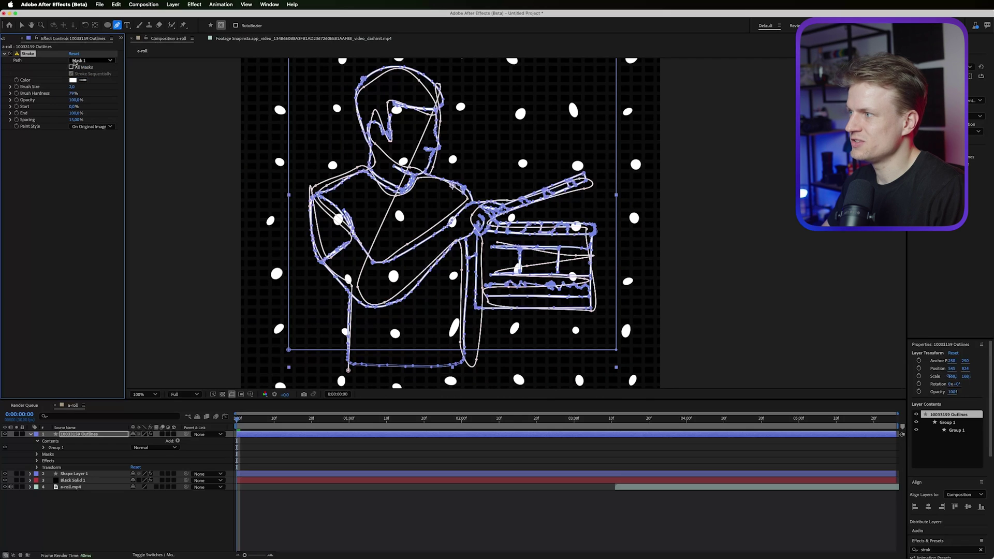
{"action": "left_click", "coordinate": [95, 126]}
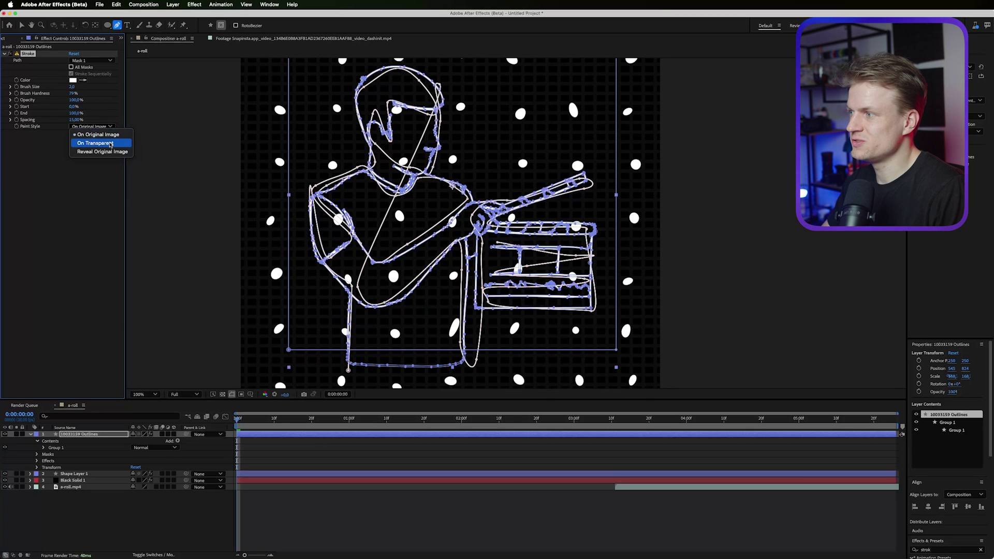
{"action": "left_click", "coordinate": [99, 143]}
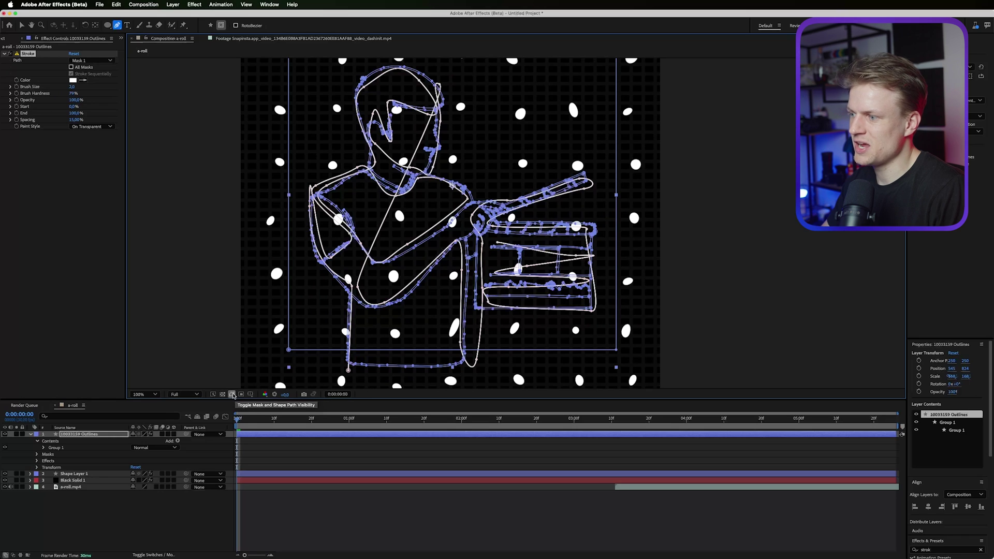
- Hide the mask and shape paths in the composition view to inspect the stroke alone
{"action": "left_click", "coordinate": [232, 395]}
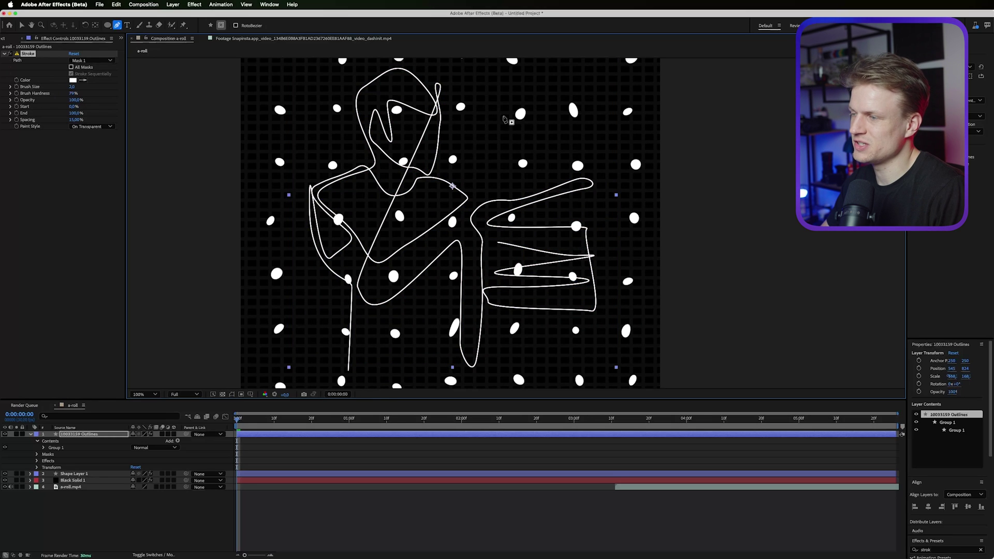
{"action": "key", "text": "comma"}
{"action": "key", "text": "period"}
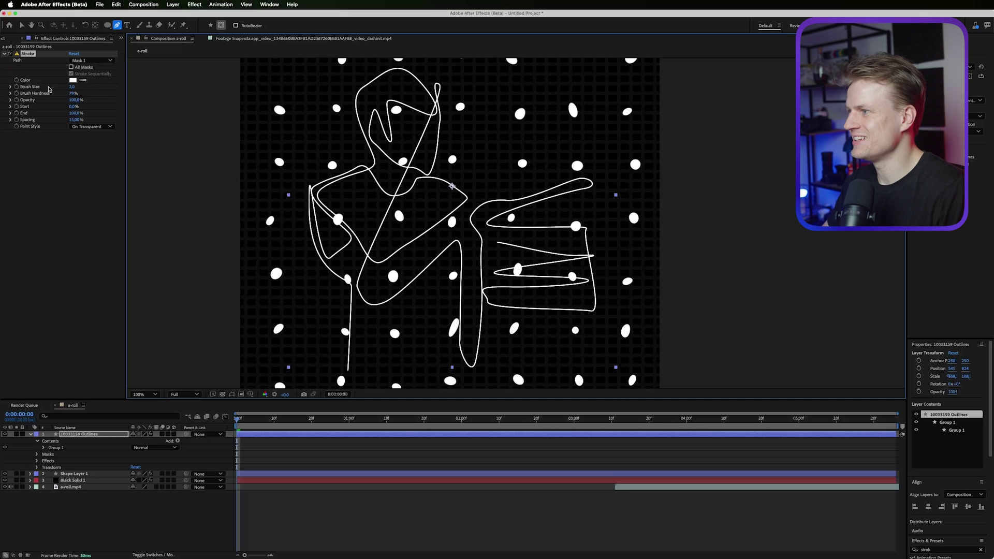
- Set the Stroke's Brush Size to about 19 and its Paint Style to On Original Image
{"action": "left_click_drag", "start_coordinate": [72, 88], "coordinate": [111, 91]}
{"action": "left_click", "coordinate": [91, 126]}
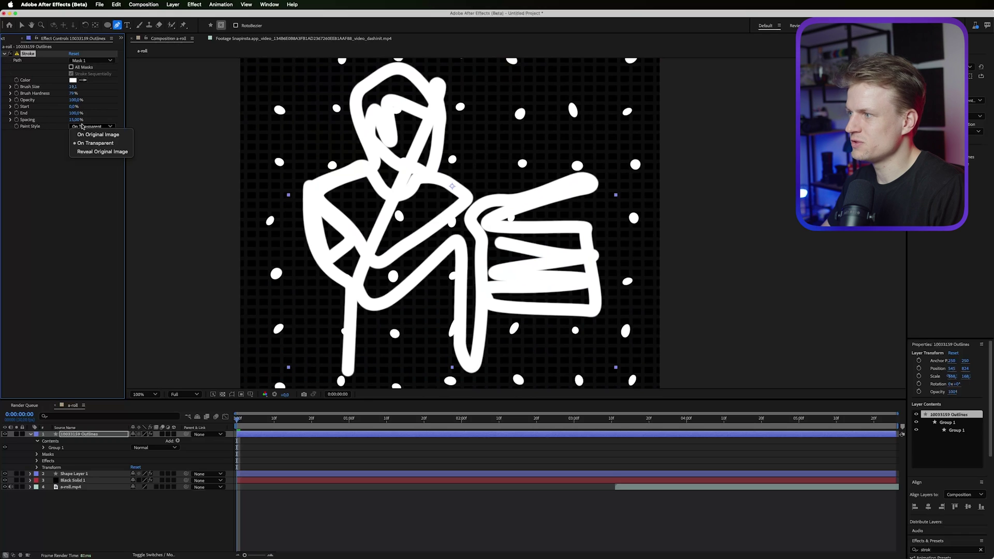
{"action": "left_click", "coordinate": [98, 135]}
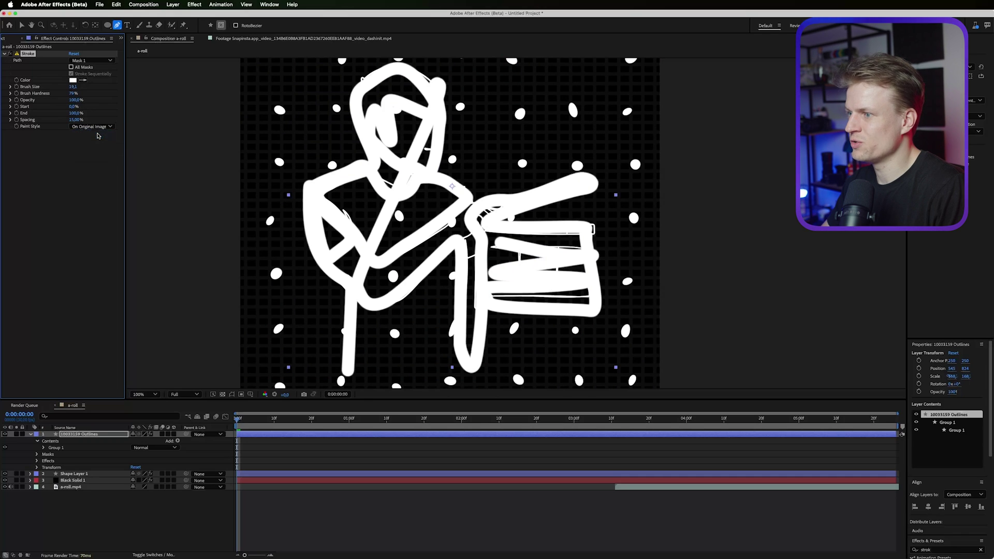
- Recolour the stroke to a muted purple and lower its opacity so the line art shows through
{"action": "left_click", "coordinate": [72, 80]}
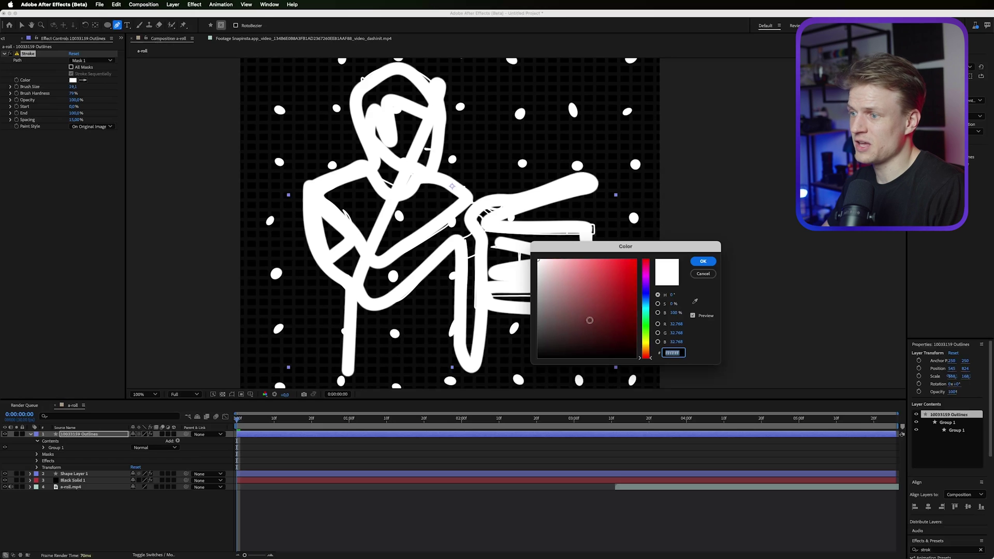
{"action": "left_click", "coordinate": [645, 293]}
{"action": "left_click", "coordinate": [587, 304]}
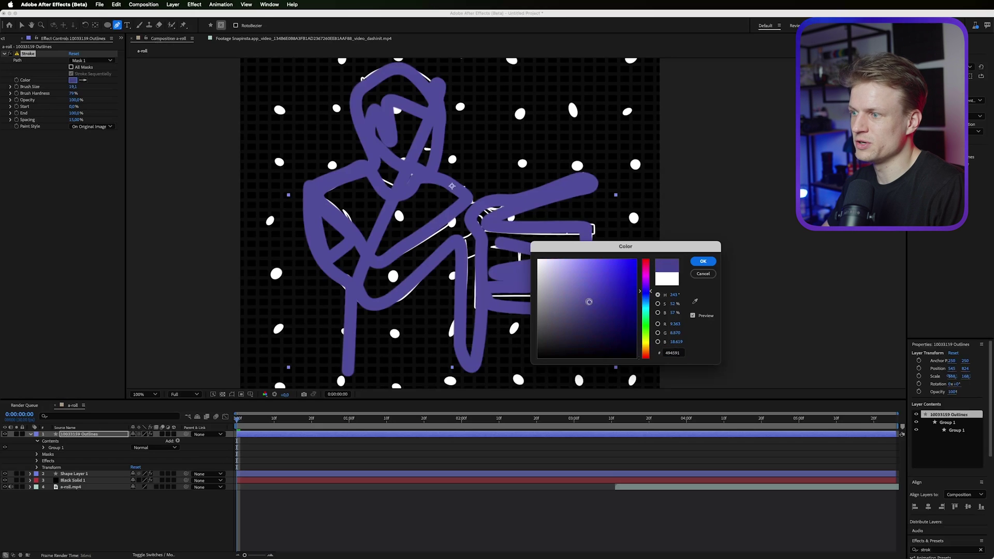
{"action": "left_click", "coordinate": [702, 262]}
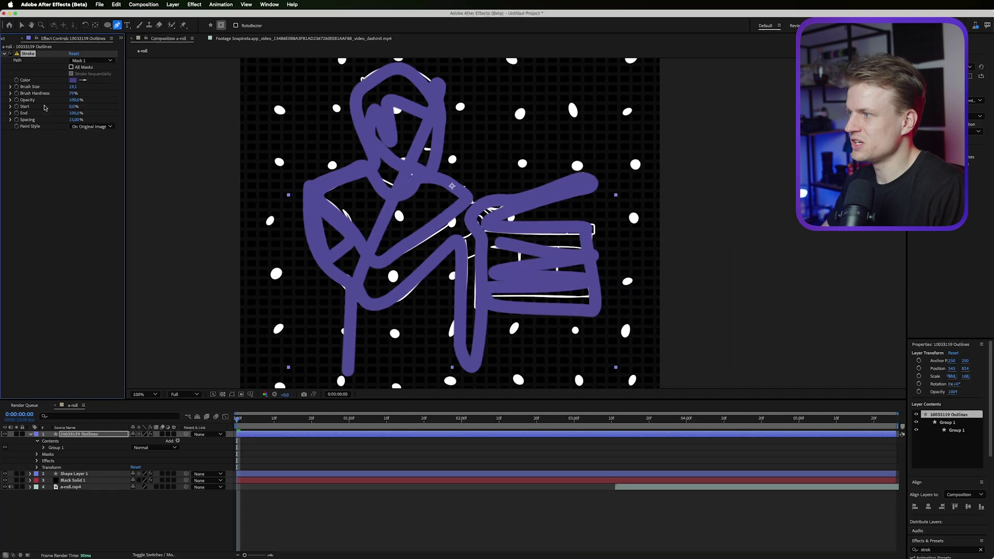
{"action": "left_click_drag", "start_coordinate": [76, 99], "coordinate": [62, 99]}
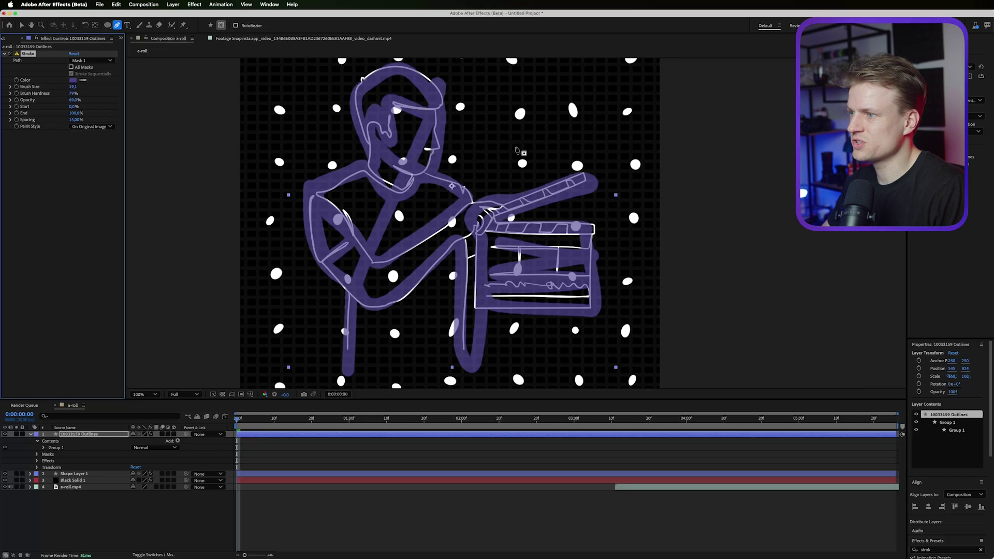
- Increase the Stroke's Brush Size to about 43 so it covers the line art of the figure and clapperboard
{"action": "key", "text": "space"}
{"action": "left_click_drag", "start_coordinate": [420, 183], "coordinate": [384, 212]}
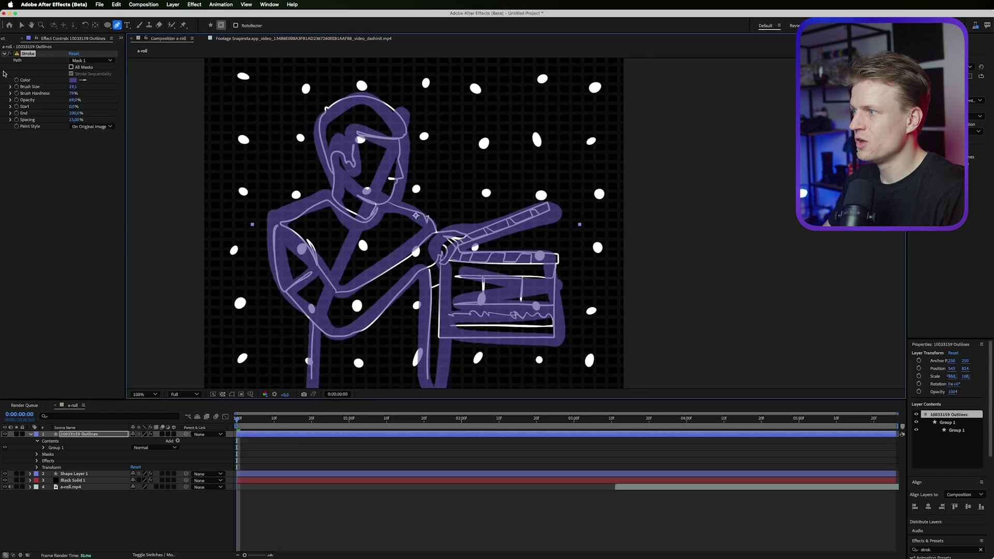
{"action": "left_click_drag", "start_coordinate": [72, 88], "coordinate": [155, 76]}
{"action": "mouse_move", "coordinate": [453, 214]}
{"action": "left_mouse_down"}
{"action": "mouse_move", "coordinate": [446, 116]}
{"action": "mouse_move", "coordinate": [444, 227]}
{"action": "left_mouse_up"}
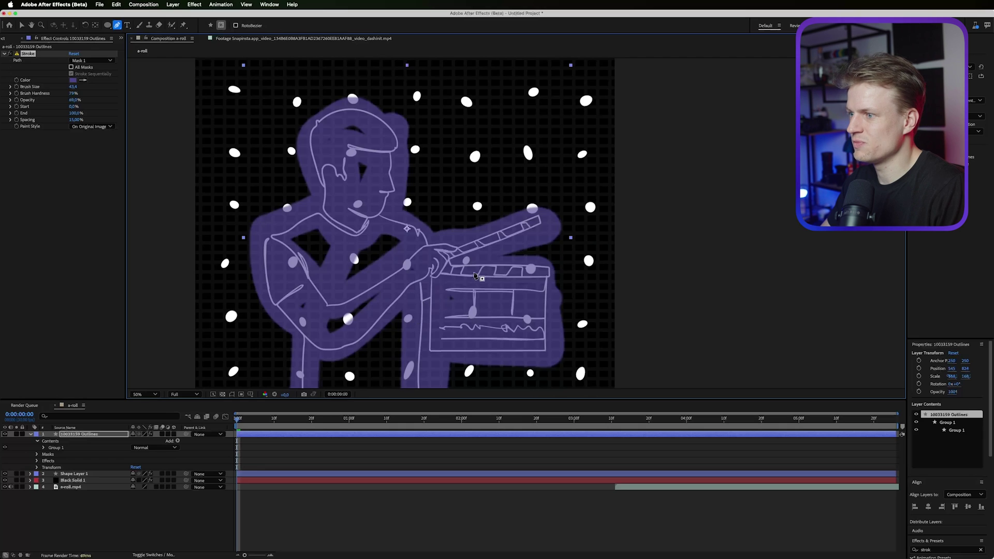
{"action": "key", "text": "comma"}
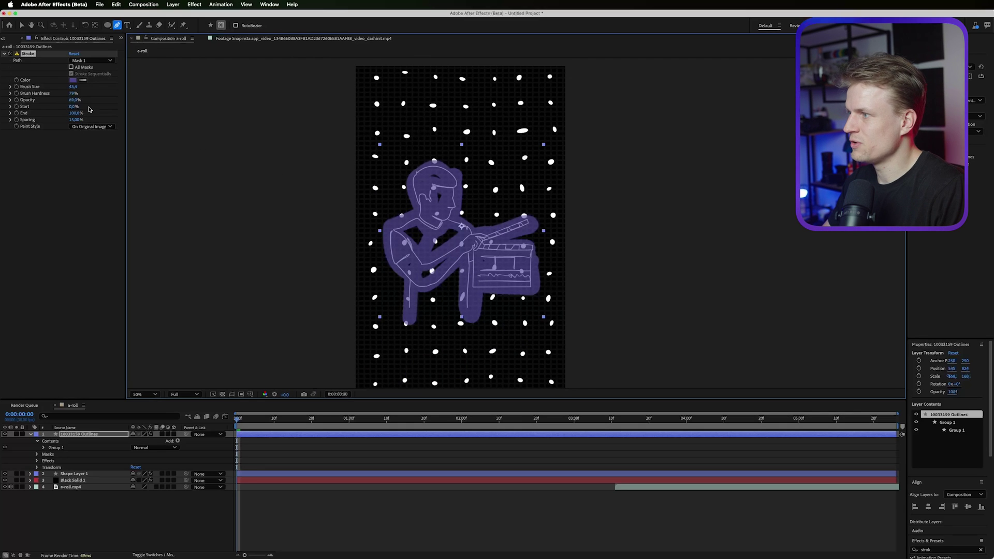
- Animate the Stroke's End from 0% at the first frame to 100% at 0:00:01:08 and set Paint Style to Reveal Original Image
{"action": "left_click_drag", "start_coordinate": [76, 113], "coordinate": [42, 116]}
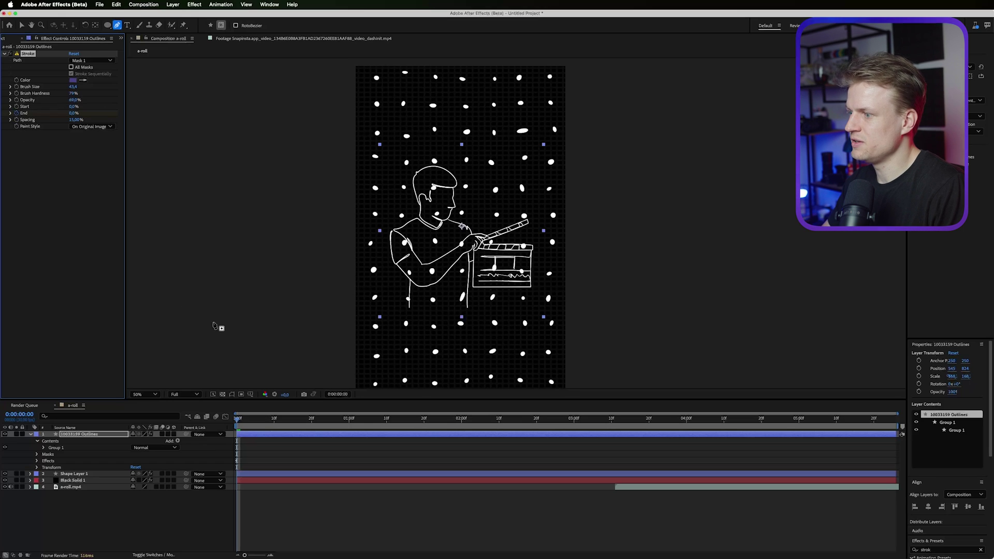
{"action": "left_click_drag", "start_coordinate": [237, 443], "coordinate": [380, 443]}
{"action": "left_click_drag", "start_coordinate": [73, 113], "coordinate": [132, 120]}
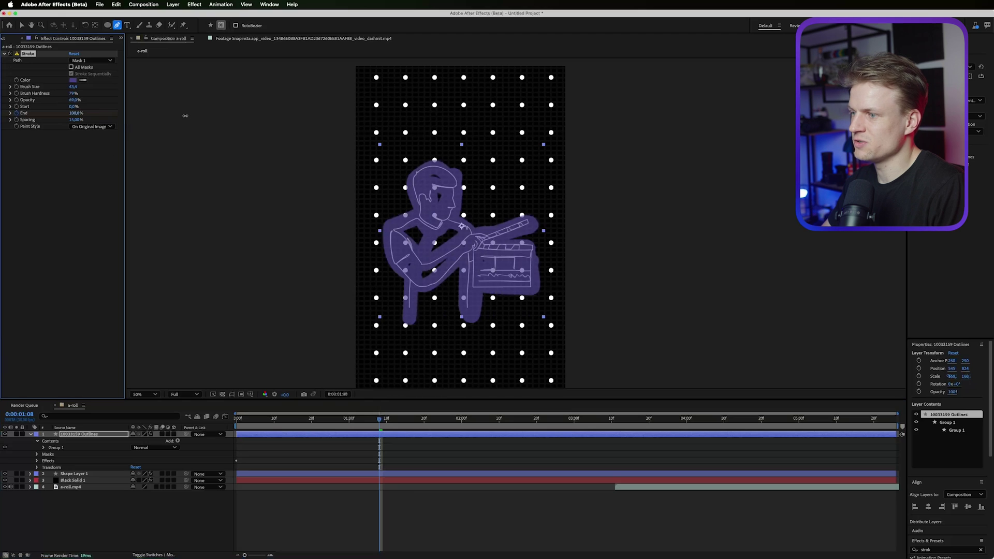
{"action": "left_click", "coordinate": [88, 126]}
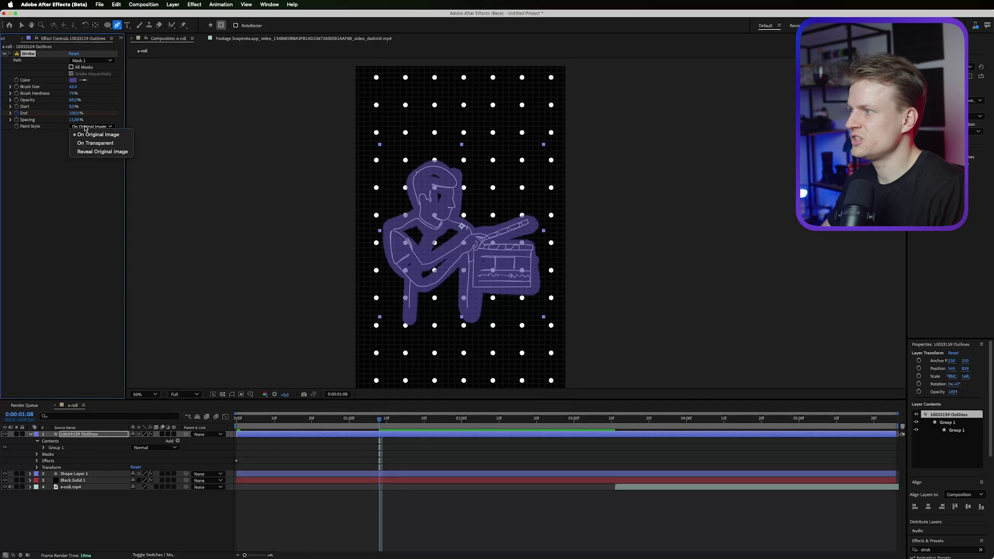
{"action": "left_click", "coordinate": [95, 151]}
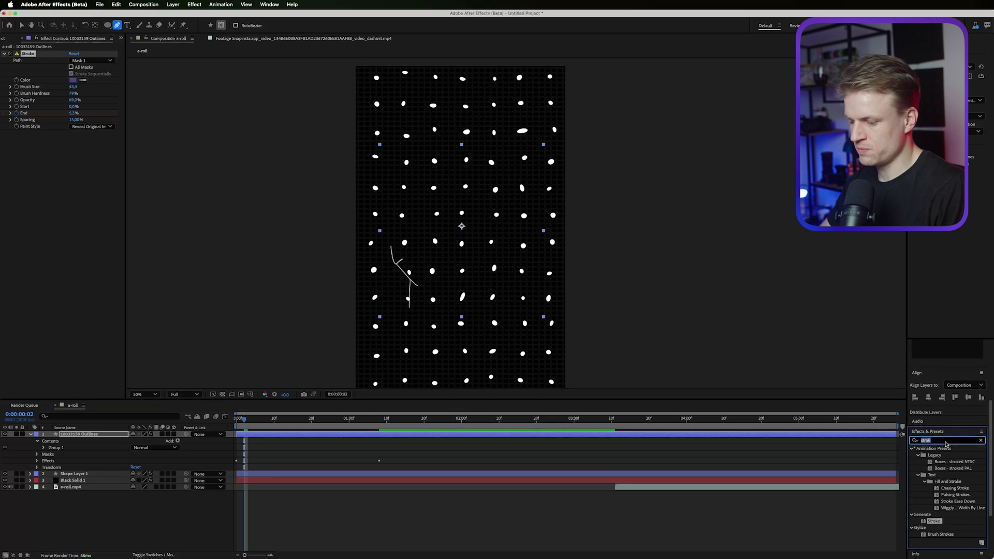
- Find the CC Force Motion Blur effect and apply it to the outlines layer
{"action": "key", "text": "BackSpace"}
{"action": "key", "text": "BackSpace"}
{"action": "key", "text": "BackSpace"}
{"action": "key", "text": "BackSpace"}
{"action": "key", "text": "BackSpace"}
{"action": "type", "text": "force"}
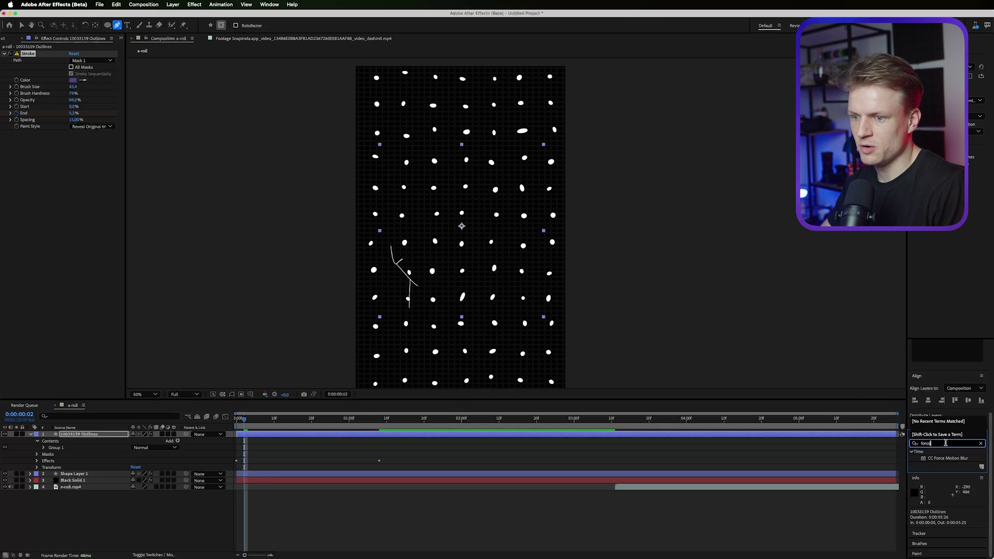
{"action": "double_click", "coordinate": [950, 457]}
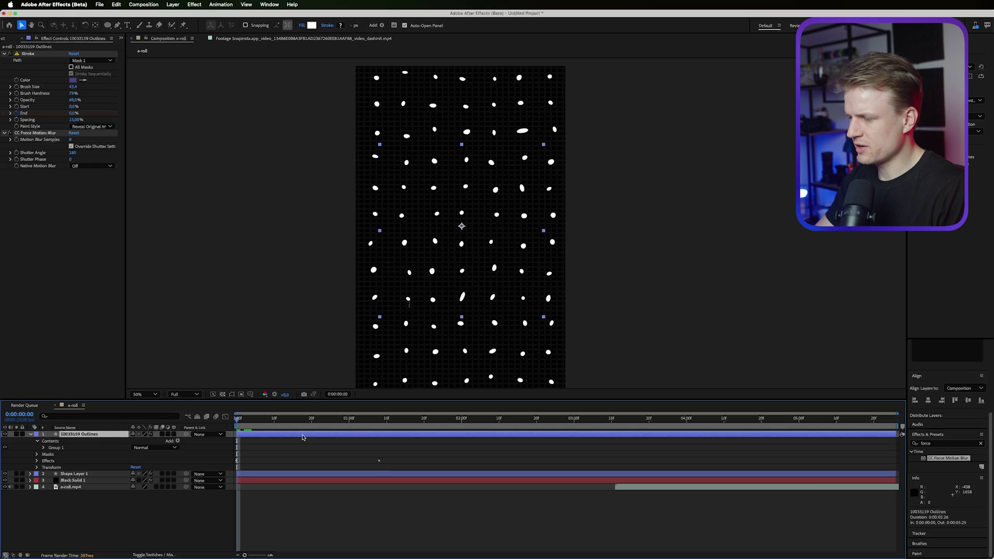
- Reveal the outlines layer's keyframes and apply Easy Ease to both Stroke End keyframes
{"action": "key", "text": "u"}
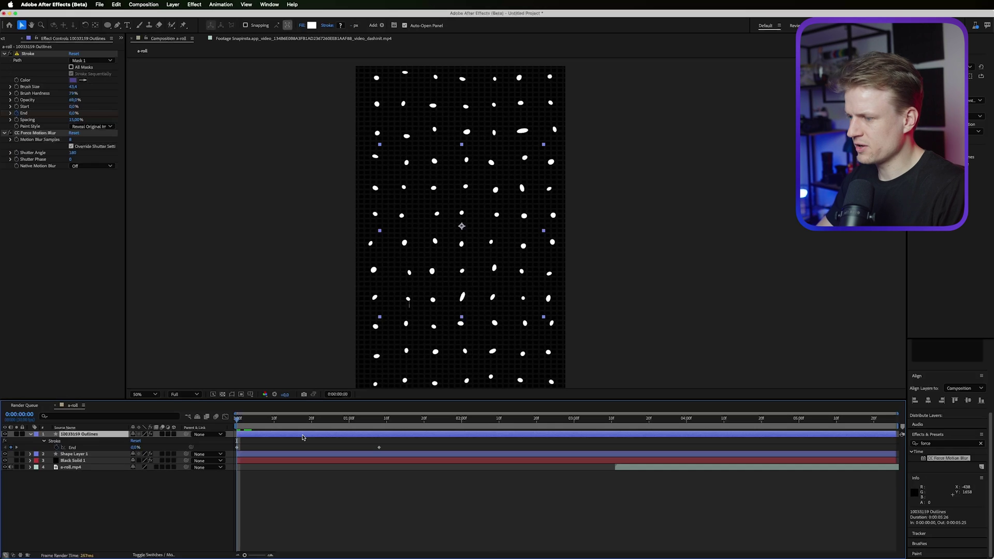
{"action": "left_click_drag", "start_coordinate": [404, 444], "coordinate": [213, 455]}
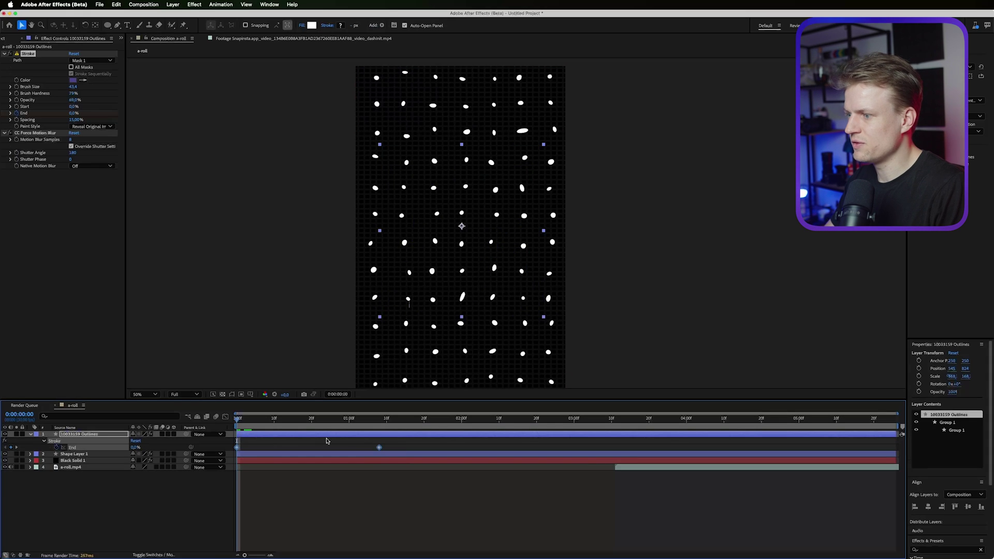
{"action": "right_click", "coordinate": [379, 448]}
{"action": "mouse_move", "coordinate": [450, 550]}
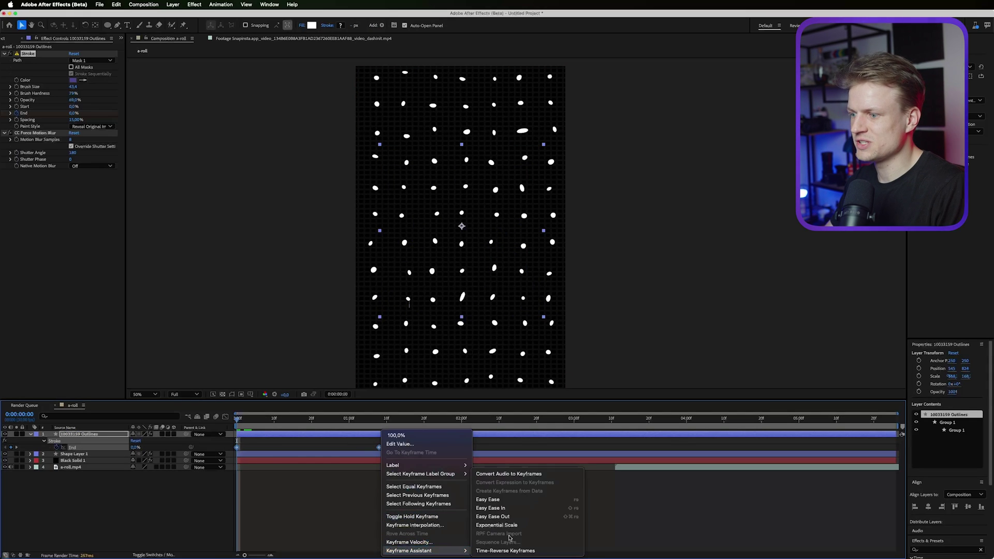
{"action": "left_click", "coordinate": [517, 498]}
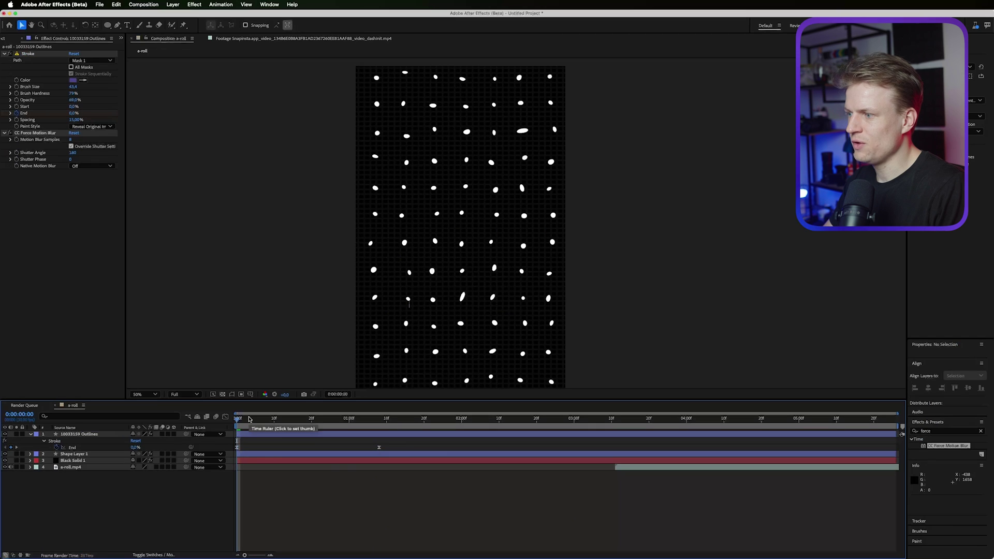
- Lower the preview resolution to Quarter and play the draw-on animation
{"action": "left_click", "coordinate": [189, 394]}
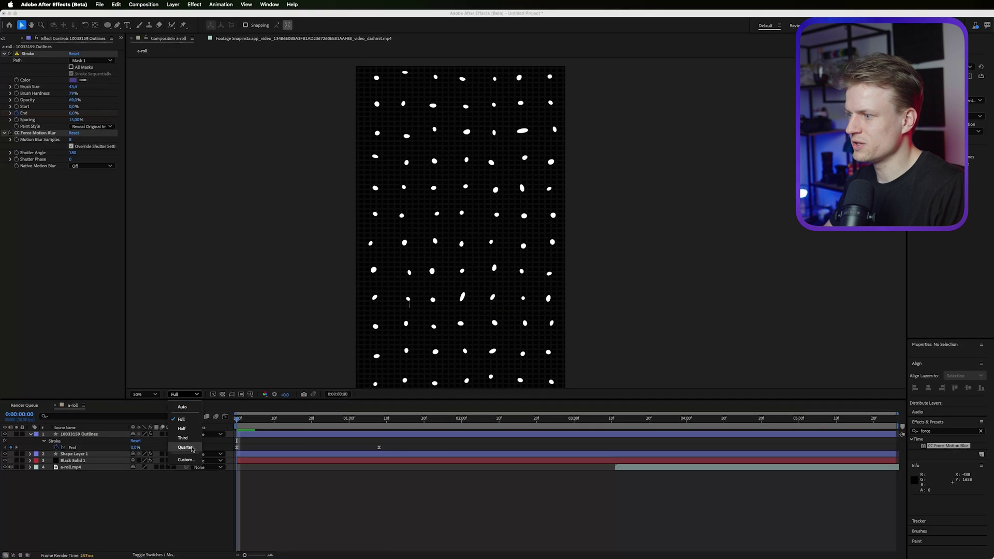
{"action": "left_click", "coordinate": [185, 448]}
{"action": "key", "text": "space"}
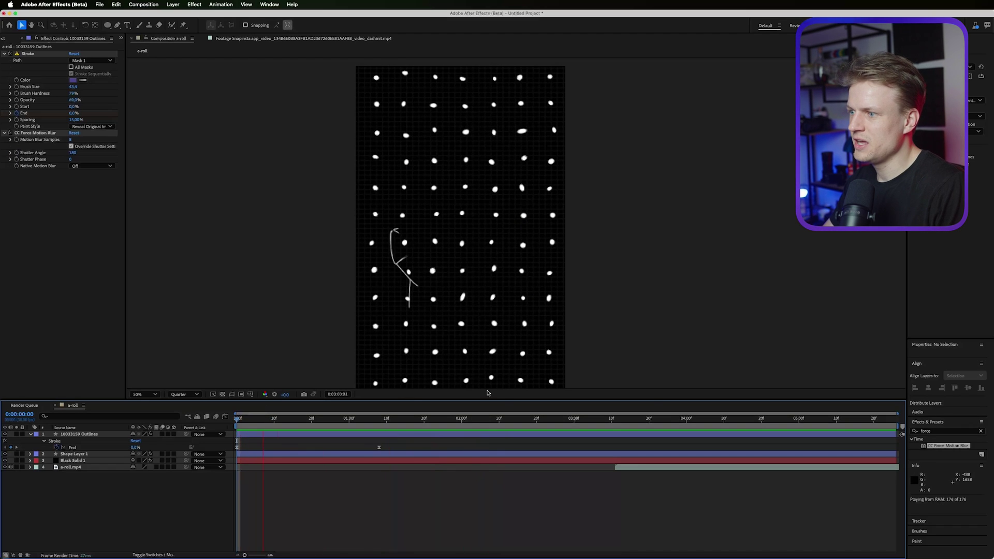
{"action": "key", "text": "space"}
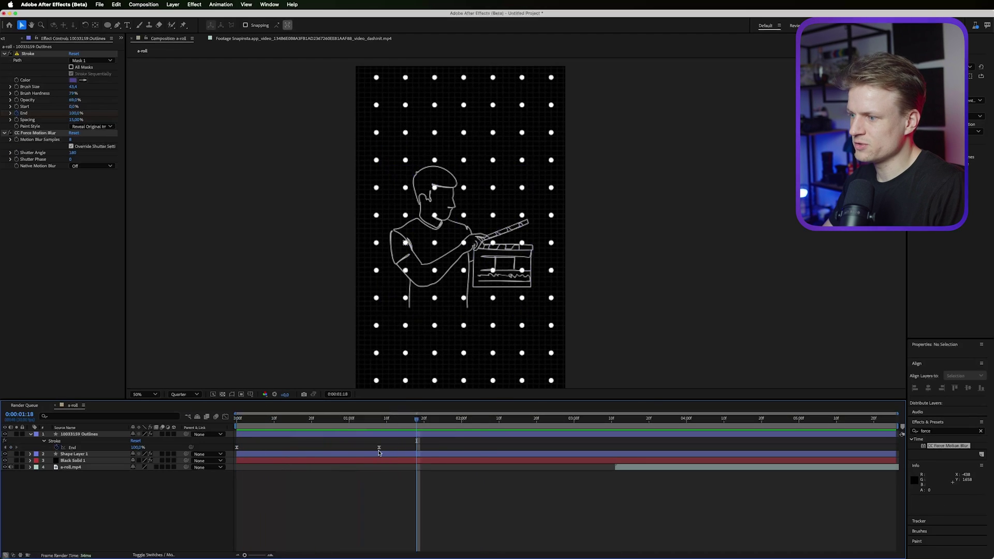
- Move the last Stroke End keyframe earlier to about 0:00:01:01 and replay the animation from the start
{"action": "left_click_drag", "start_coordinate": [378, 448], "coordinate": [355, 449]}
{"action": "left_click_drag", "start_coordinate": [267, 419], "coordinate": [40, 438]}
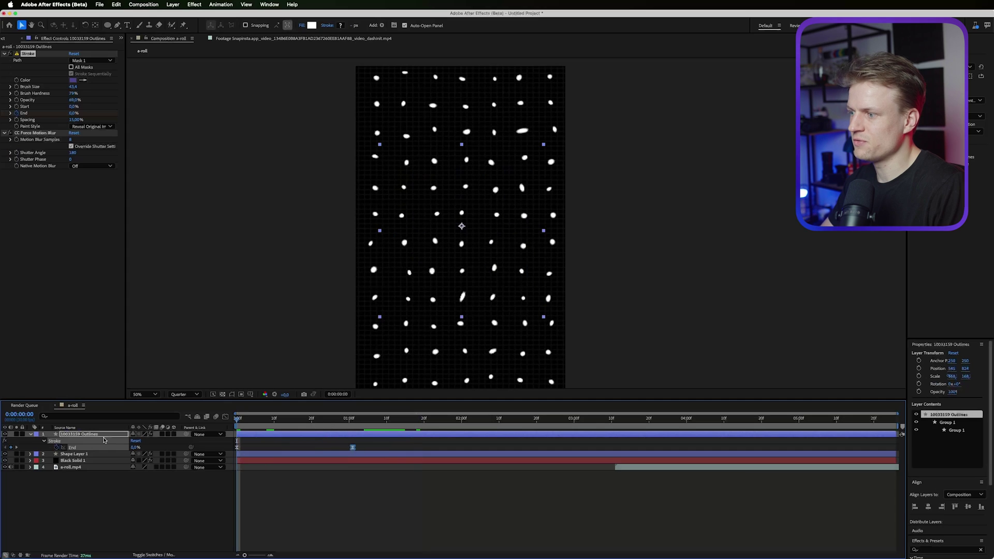
{"action": "key", "text": "space"}
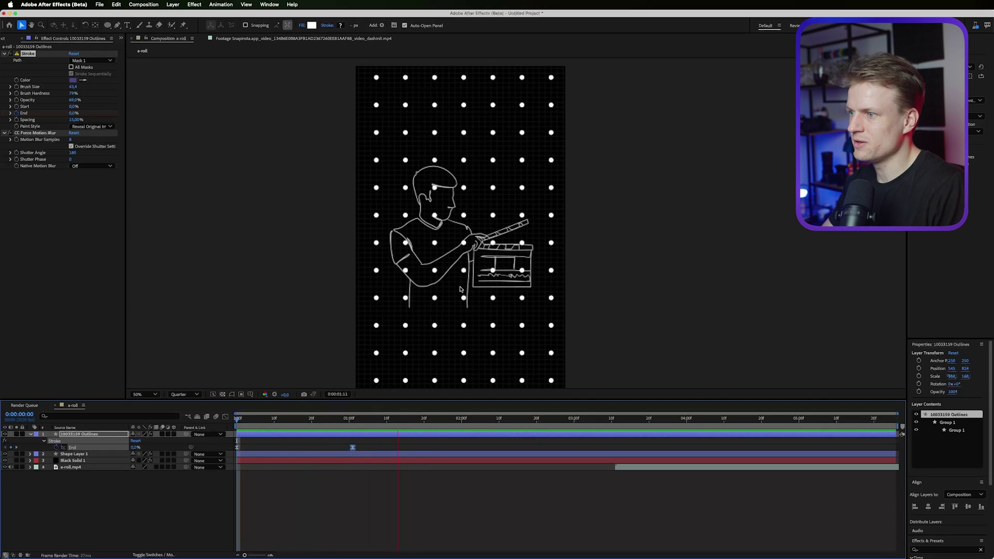
{"action": "key", "text": "space"}
{"action": "key", "text": "space"}
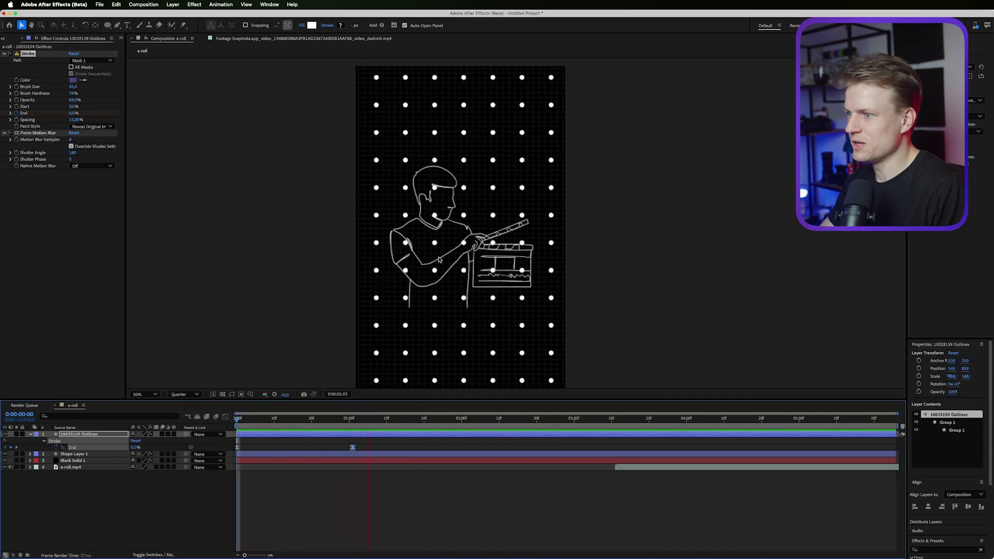
- Activate the Rectangle tool and set its fill type to Radial Gradient
{"action": "left_click_drag", "start_coordinate": [107, 27], "coordinate": [156, 26]}
{"action": "left_click", "coordinate": [236, 25]}
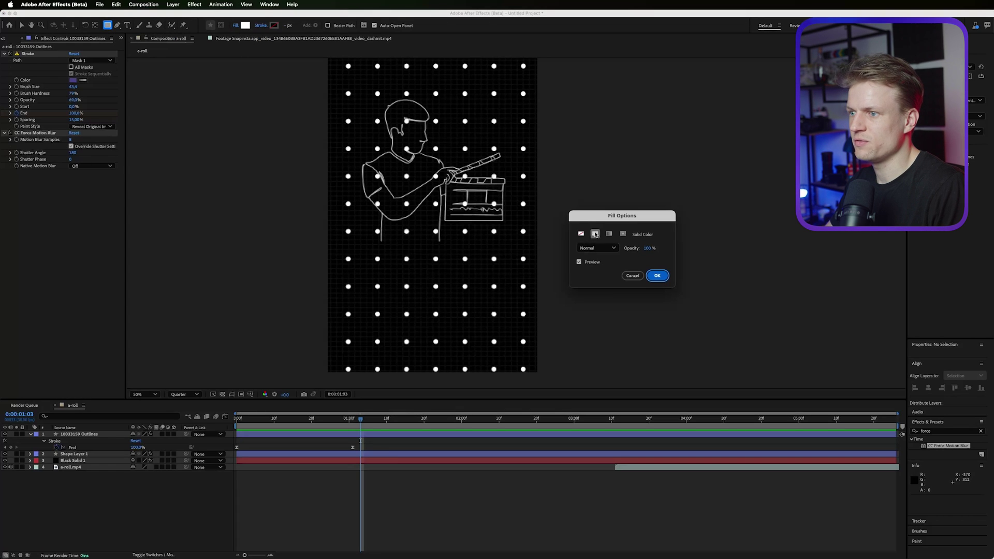
{"action": "left_click", "coordinate": [623, 234]}
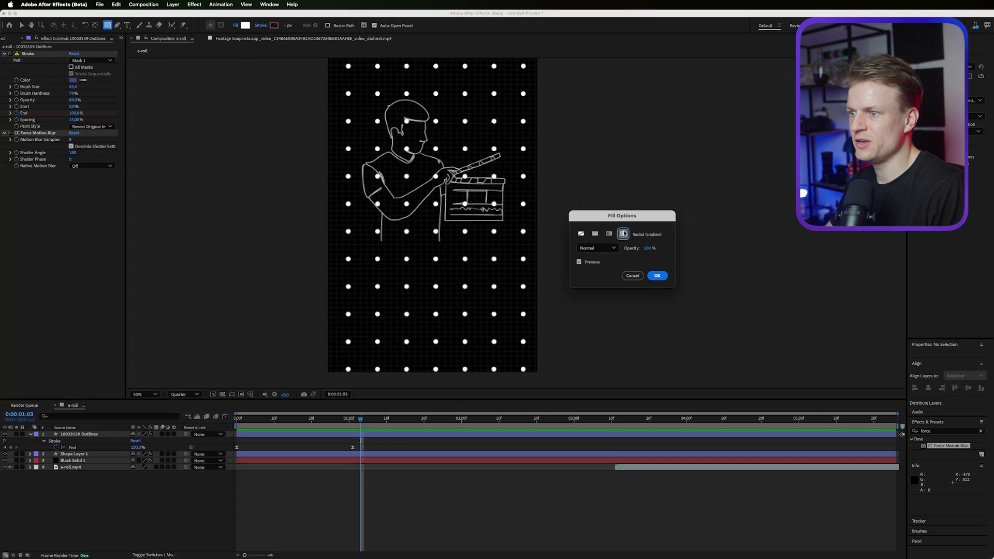
{"action": "left_click", "coordinate": [658, 276]}
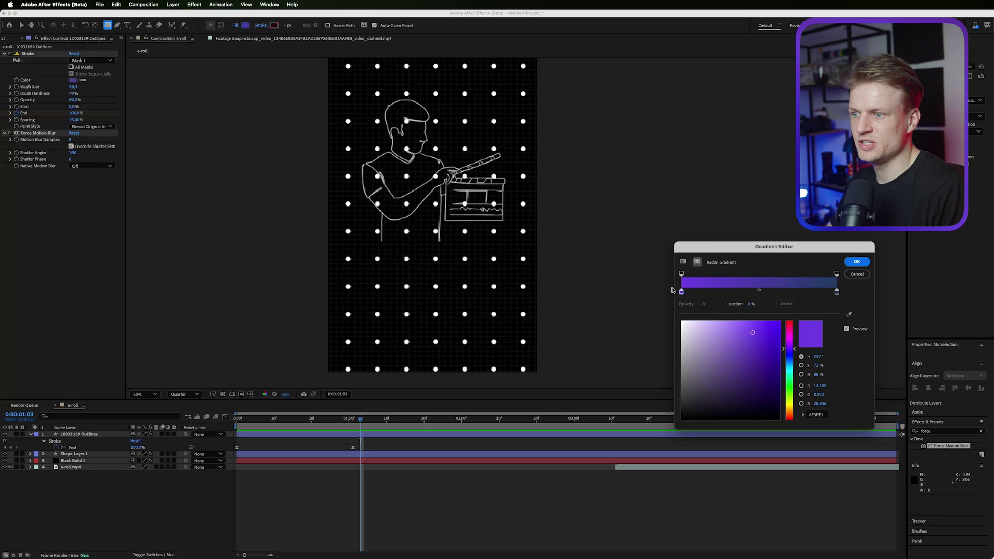
- Recolour the gradient fill to run from bright red at the start to dark red 922424 at the end
{"action": "left_click_drag", "start_coordinate": [684, 294], "coordinate": [681, 293]}
{"action": "left_click_drag", "start_coordinate": [788, 342], "coordinate": [788, 321]}
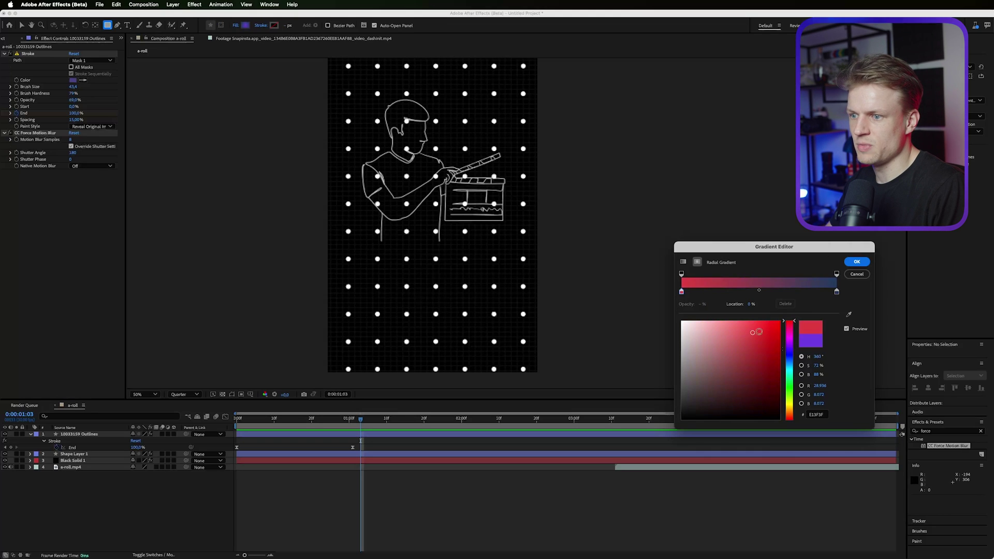
{"action": "left_click", "coordinate": [837, 292]}
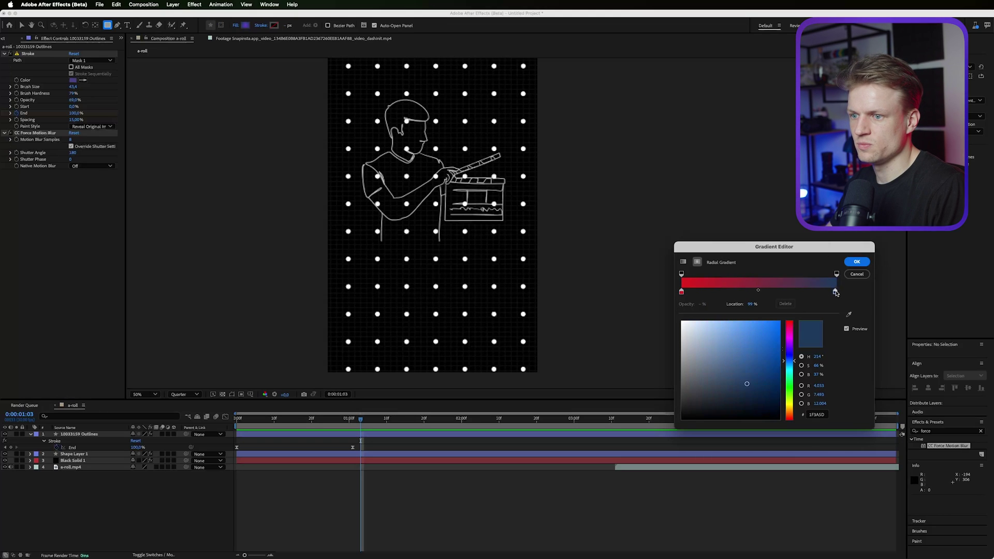
{"action": "left_click_drag", "start_coordinate": [791, 332], "coordinate": [788, 321]}
{"action": "left_click", "coordinate": [766, 342]}
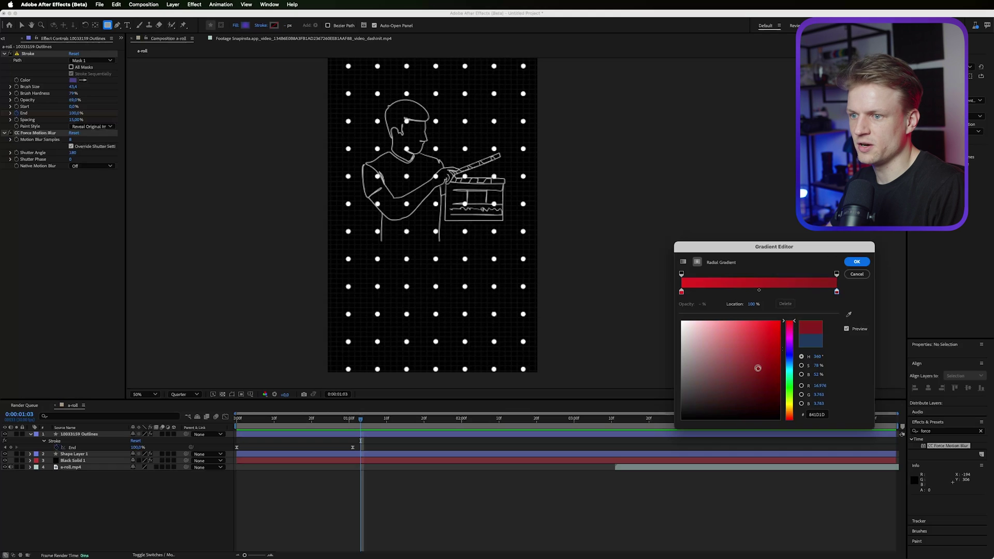
{"action": "left_click_drag", "start_coordinate": [757, 369], "coordinate": [755, 363]}
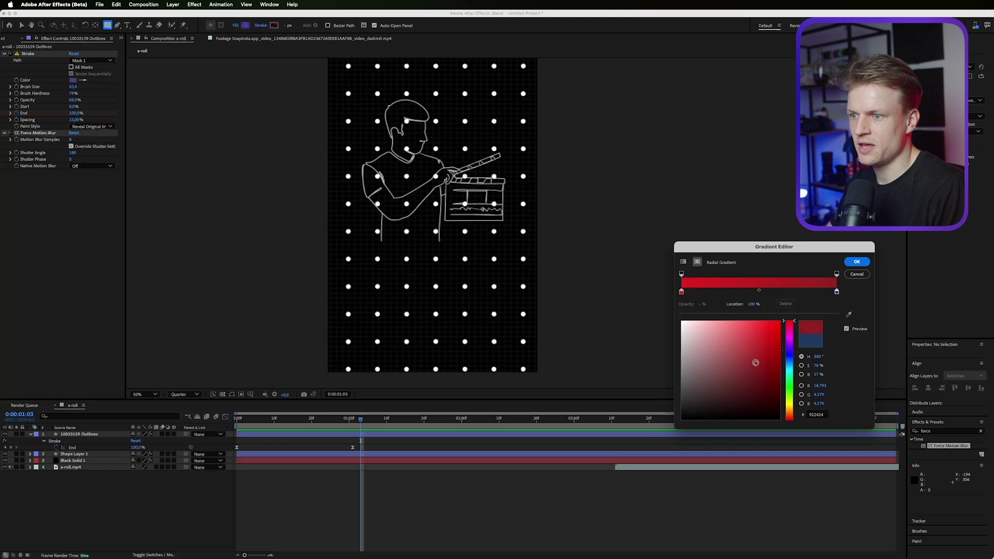
{"action": "left_click", "coordinate": [856, 262]}
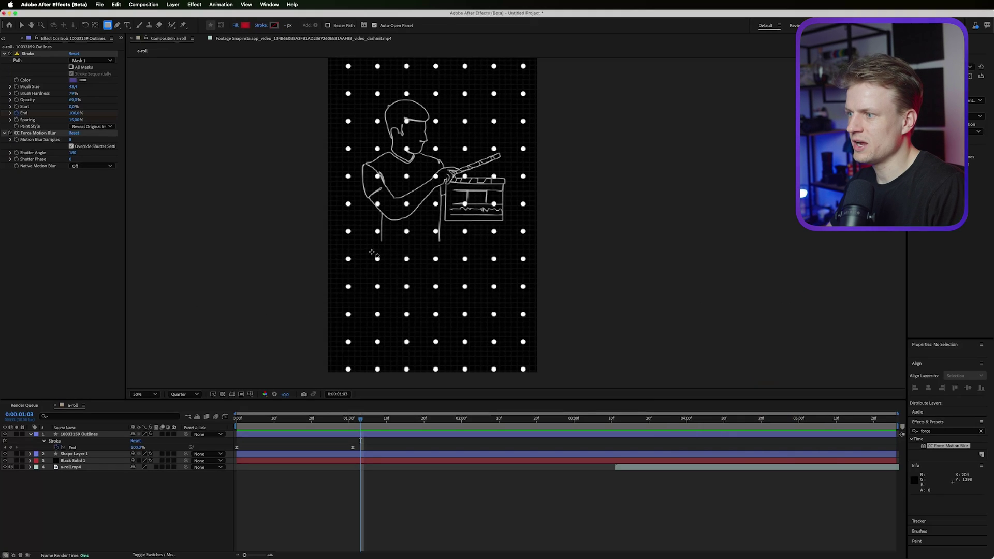
- Draw a wide rectangle just below the line art and centre it horizontally in the composition
{"action": "left_click_drag", "start_coordinate": [368, 251], "coordinate": [501, 322]}
{"action": "key", "text": "v"}
{"action": "left_click", "coordinate": [928, 380]}
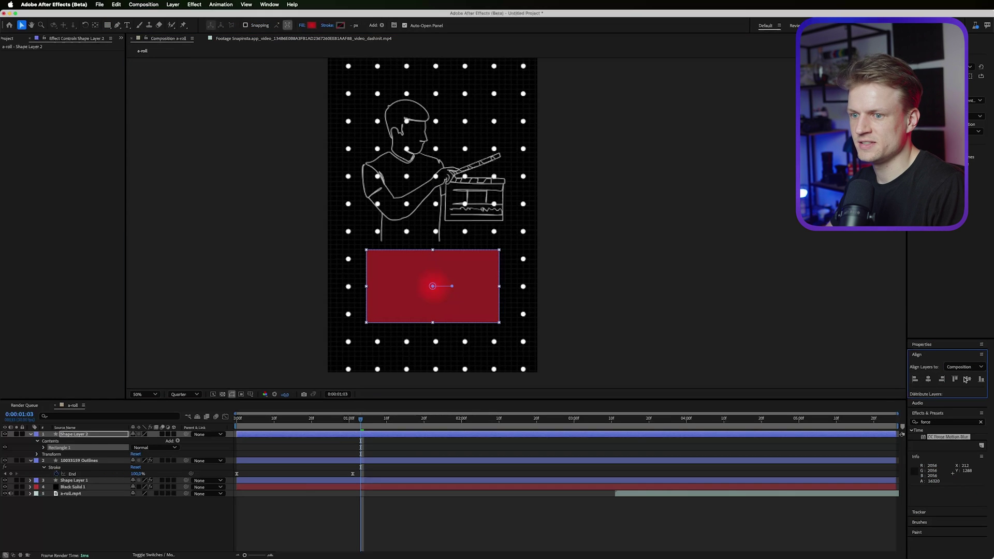
- Nudge the red rectangle up 60 px towards the line art and extend its radial gradient outwards
{"action": "key", "text": "shift+Up"}
{"action": "key", "text": "shift+Up"}
{"action": "key", "text": "shift+Up"}
{"action": "key", "text": "shift+Up"}
{"action": "key", "text": "shift+Up"}
{"action": "key", "text": "shift+Up"}
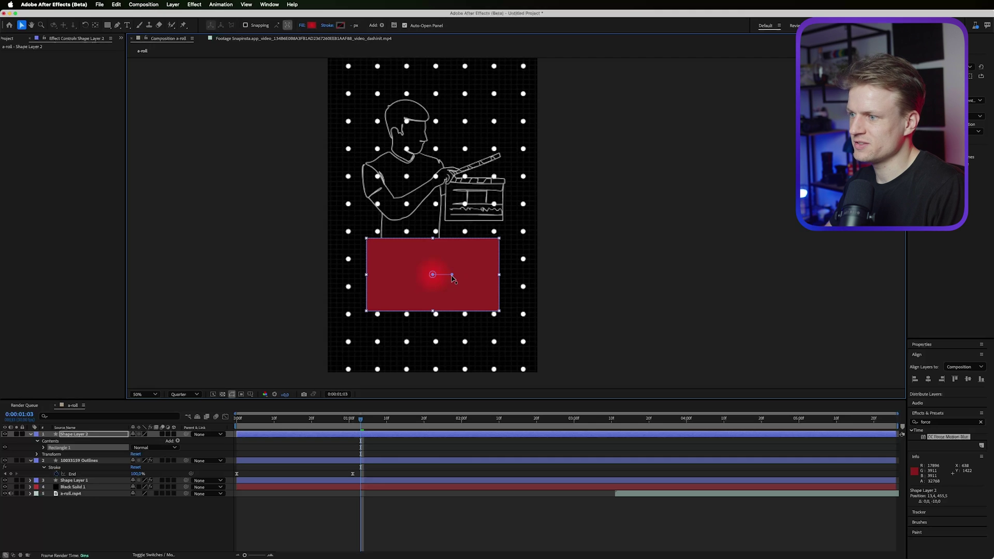
{"action": "left_click_drag", "start_coordinate": [464, 279], "coordinate": [506, 282]}
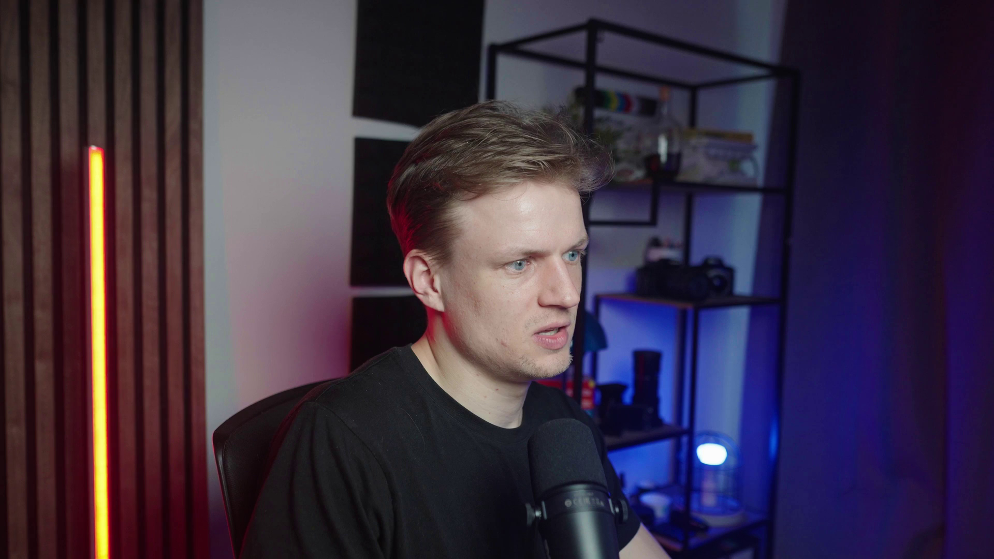
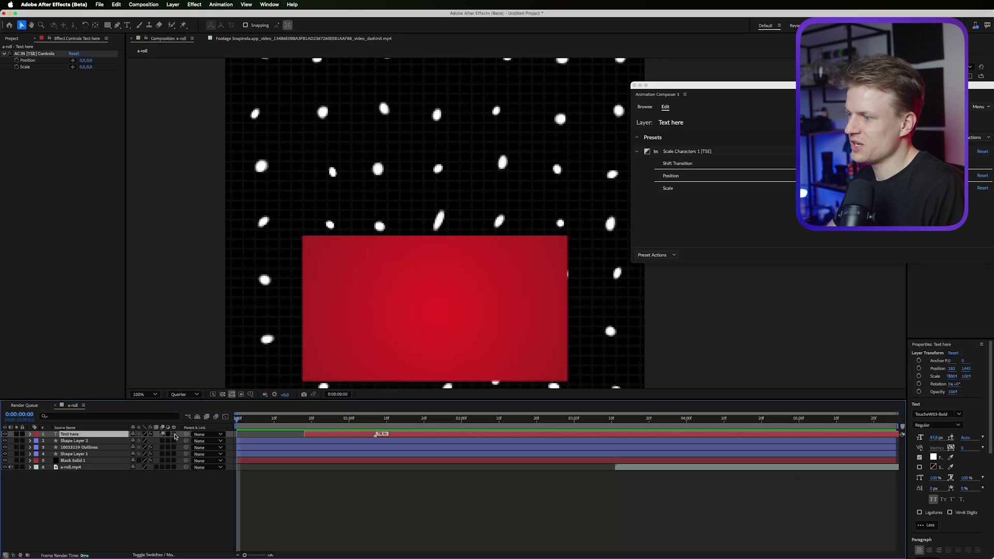
- Add a new one-node camera with the 50mm preset
{"action": "left_click", "coordinate": [173, 4]}
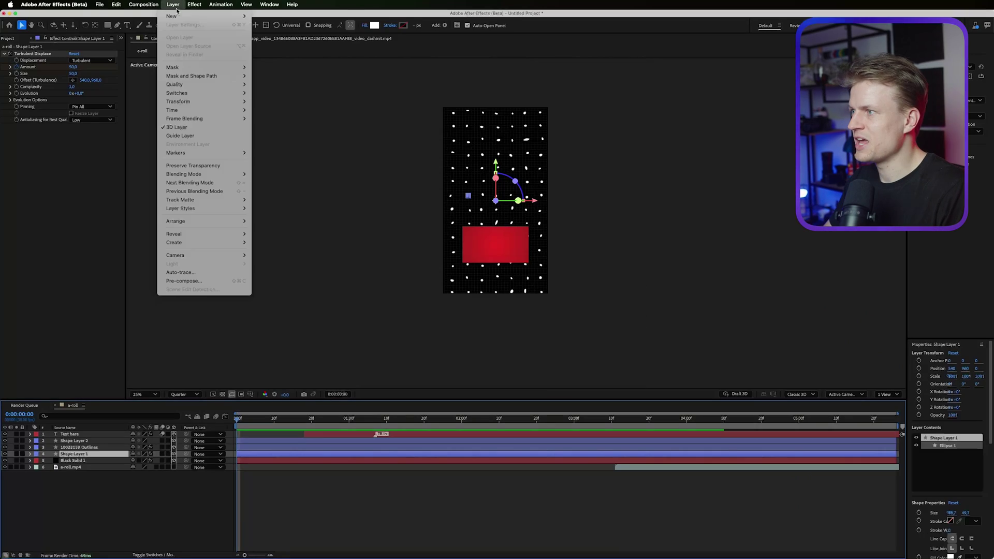
{"action": "mouse_move", "coordinate": [207, 16]}
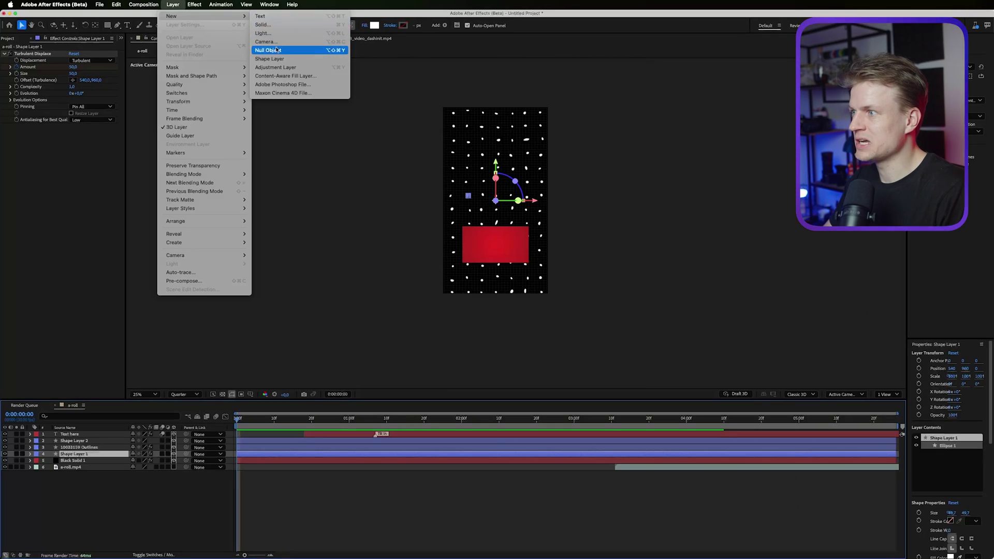
{"action": "left_click", "coordinate": [266, 41]}
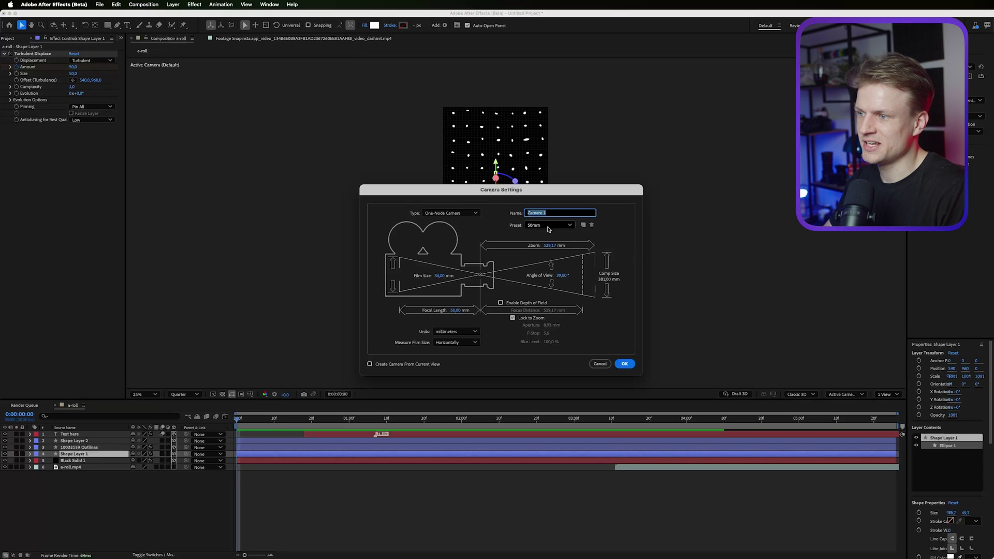
{"action": "left_click", "coordinate": [622, 362]}
- Keyframe the camera's Position and place that keyframe at 0:00:01:06
{"action": "left_click_drag", "start_coordinate": [105, 432], "coordinate": [104, 436]}
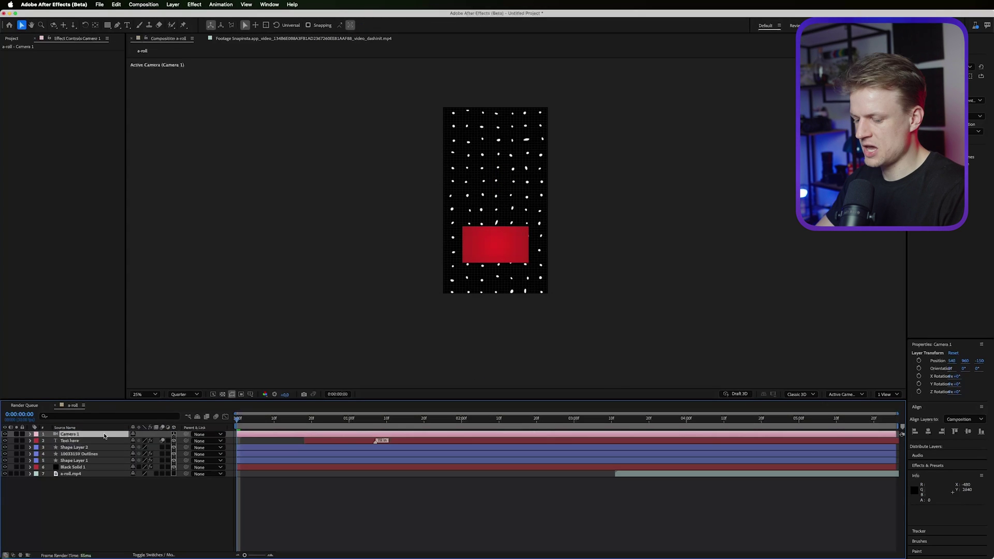
{"action": "key", "text": "p"}
{"action": "left_click", "coordinate": [49, 441]}
{"action": "left_click", "coordinate": [236, 442]}
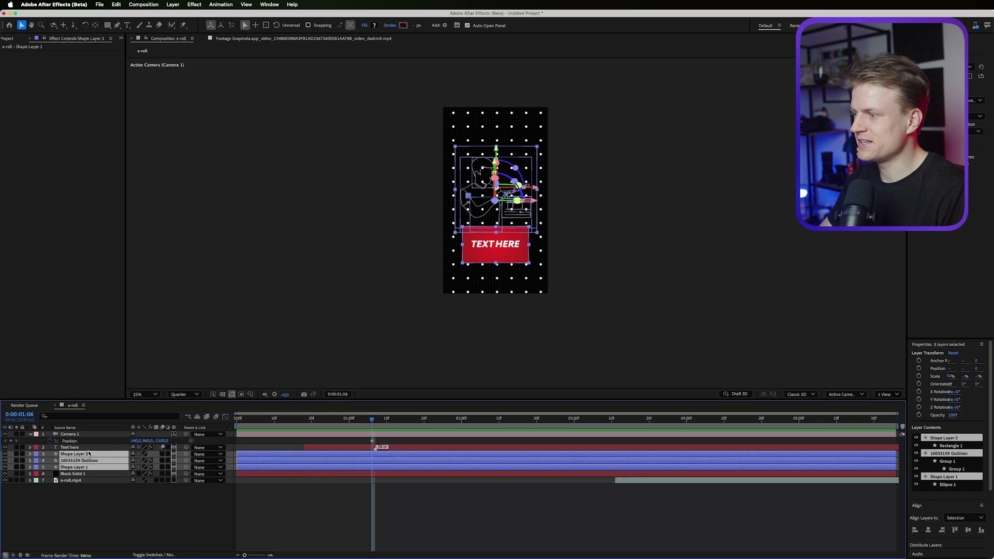
- Parent the "Text here" layer to the red rectangle's layer, Shape Layer 2
{"action": "left_click", "coordinate": [88, 448]}
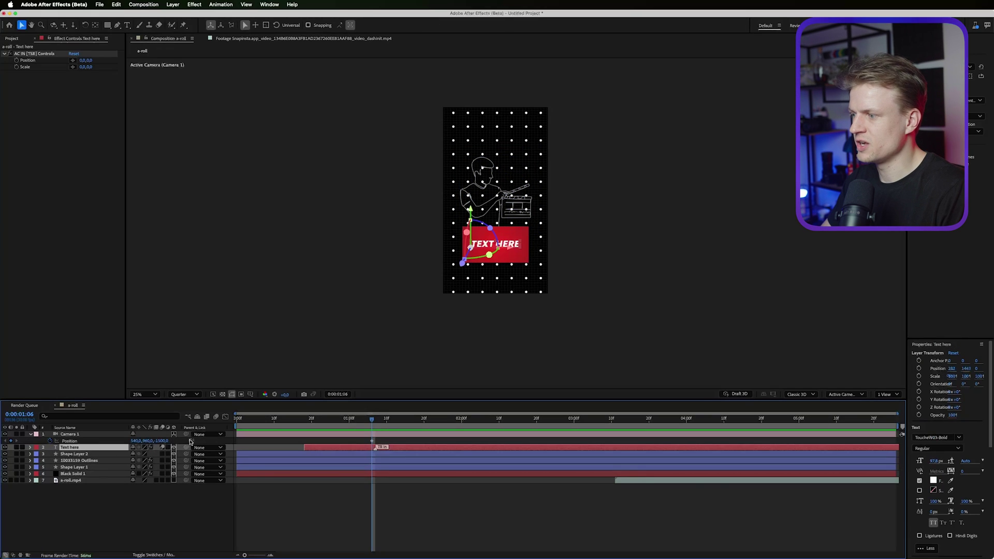
{"action": "left_click_drag", "start_coordinate": [185, 448], "coordinate": [73, 453]}
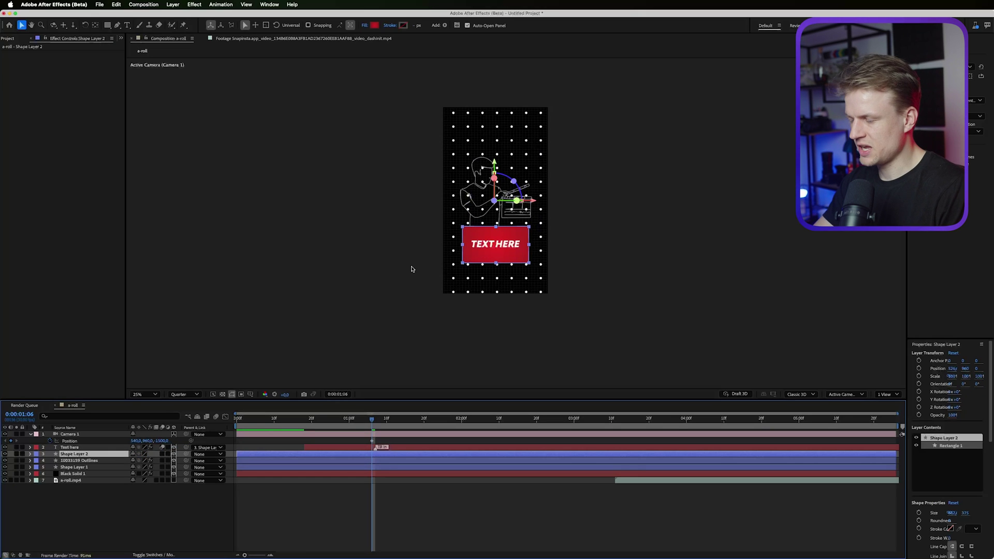
- Bring the red rectangle's layer towards the camera to a Z position of -820 and scale it to 52%
{"action": "key", "text": "p"}
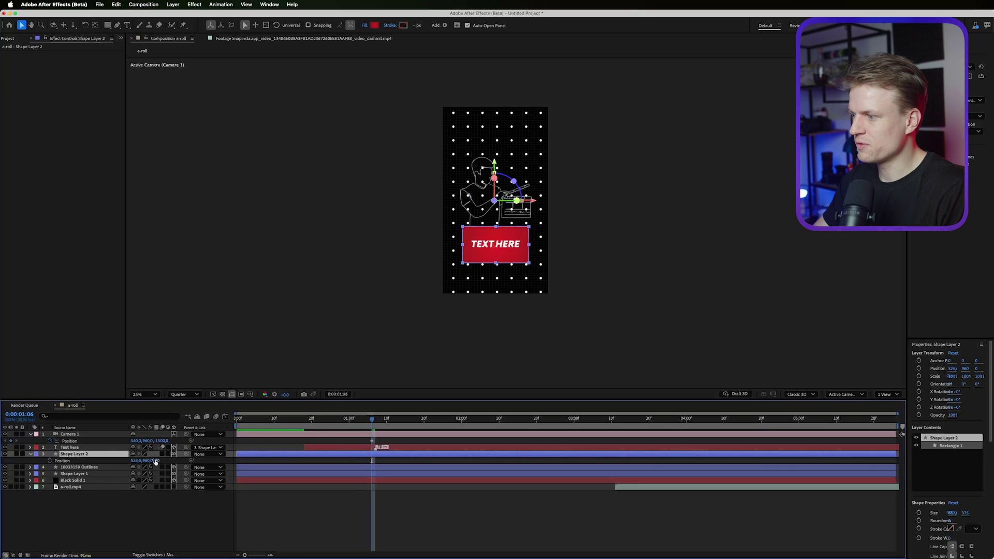
{"action": "left_click_drag", "start_coordinate": [156, 461], "coordinate": [211, 433]}
{"action": "key", "text": "s"}
{"action": "key", "text": "ctrl+z"}
- Set the outlines layer's Z position to -800 and scale it down to 84.7%
{"action": "left_click", "coordinate": [83, 467]}
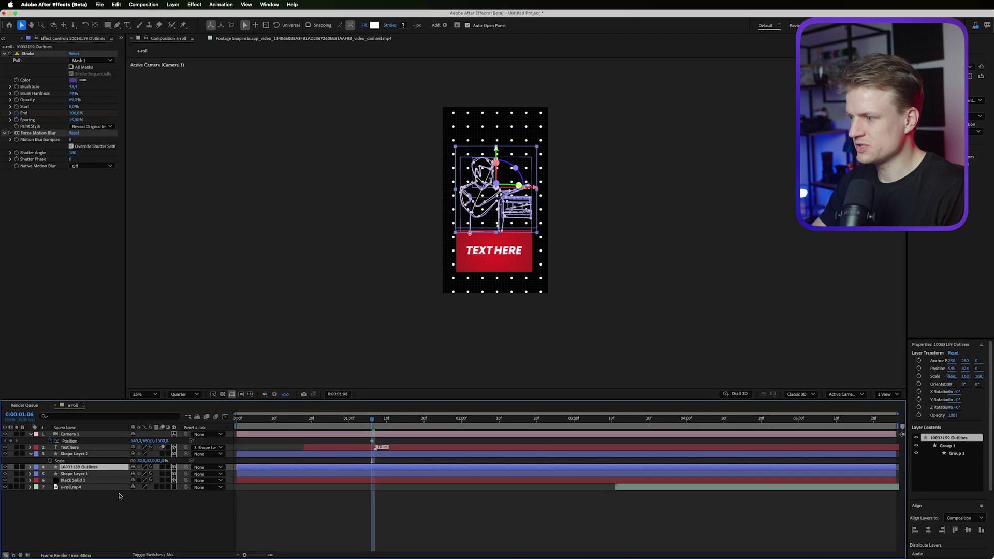
{"action": "key", "text": "p"}
{"action": "left_click_drag", "start_coordinate": [156, 475], "coordinate": [118, 457]}
{"action": "left_click", "coordinate": [164, 474]}
{"action": "type", "text": "-800"}
{"action": "key", "text": "Return"}
{"action": "key", "text": "s"}
{"action": "left_click_drag", "start_coordinate": [155, 474], "coordinate": [126, 475]}
- Add a camera Position keyframe at the first frame with the Z position at -780
{"action": "key", "text": "super+shift+a"}
{"action": "key", "text": "Home"}
{"action": "key", "text": "space"}
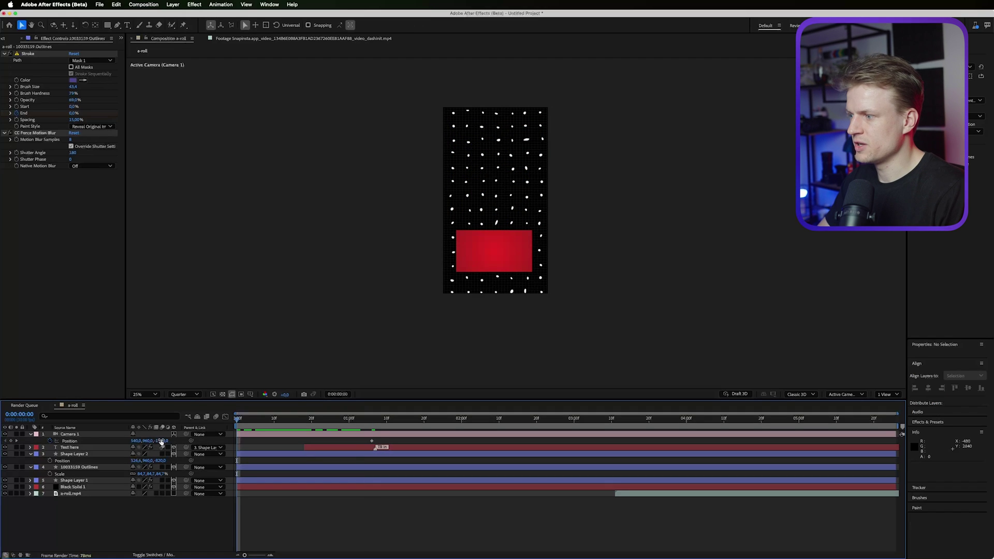
{"action": "mouse_move", "coordinate": [161, 441]}
{"action": "left_mouse_down"}
{"action": "mouse_move", "coordinate": [187, 440]}
{"action": "mouse_move", "coordinate": [146, 445]}
{"action": "left_mouse_up"}
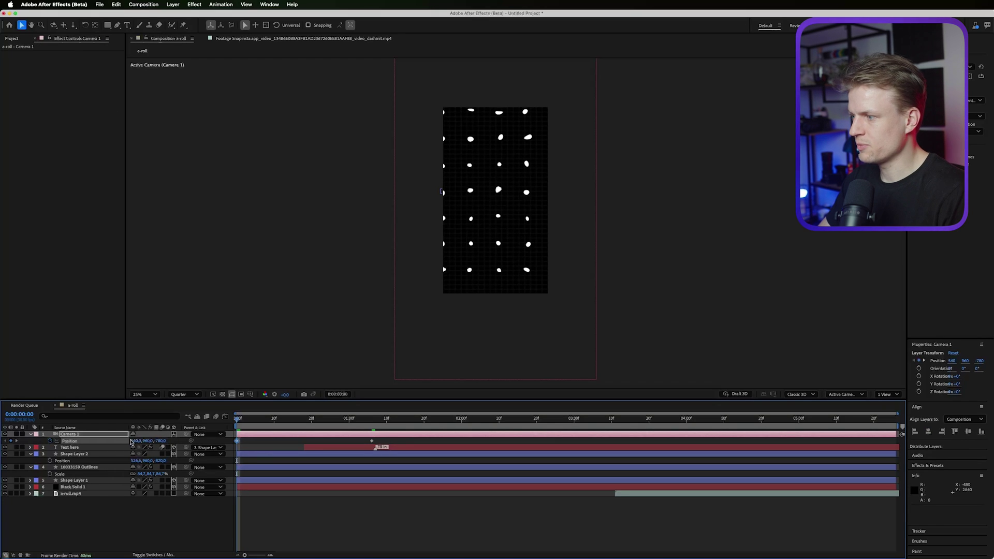
- Keyframe the camera's Z Rotation from 4.8° at the first frame to 0° at the end Position keyframe, and preview the move
{"action": "left_click", "coordinate": [112, 437]}
{"action": "key", "text": "r"}
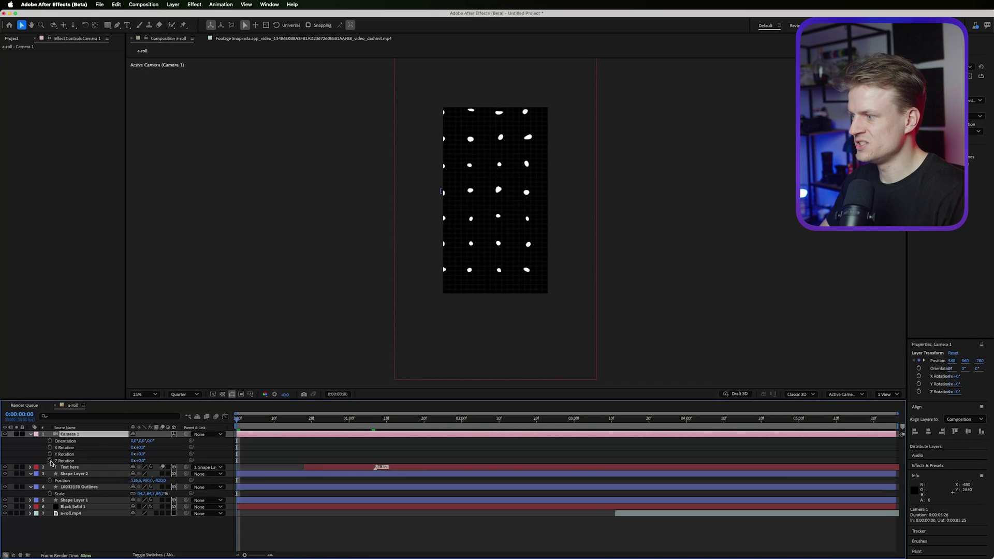
{"action": "left_click", "coordinate": [50, 461]}
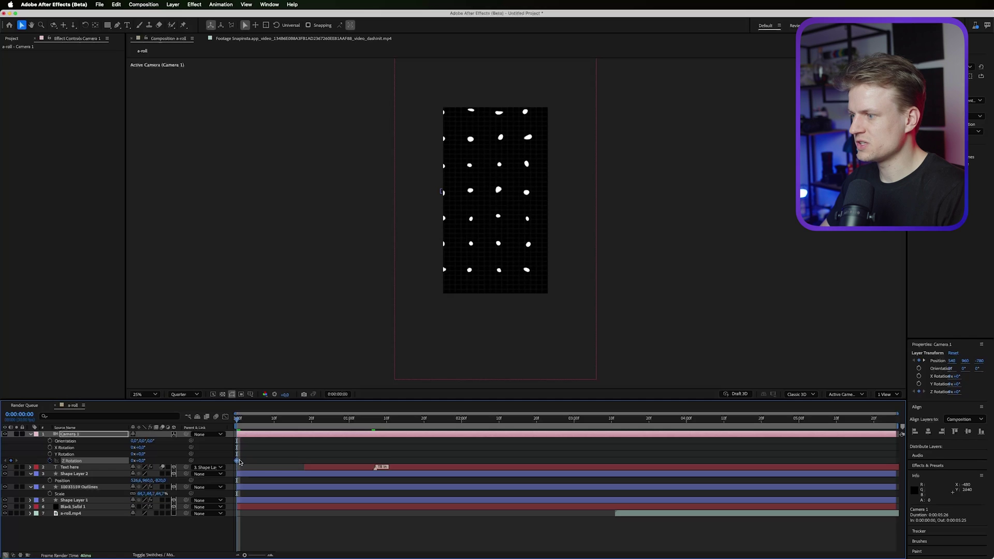
{"action": "left_click", "coordinate": [239, 462]}
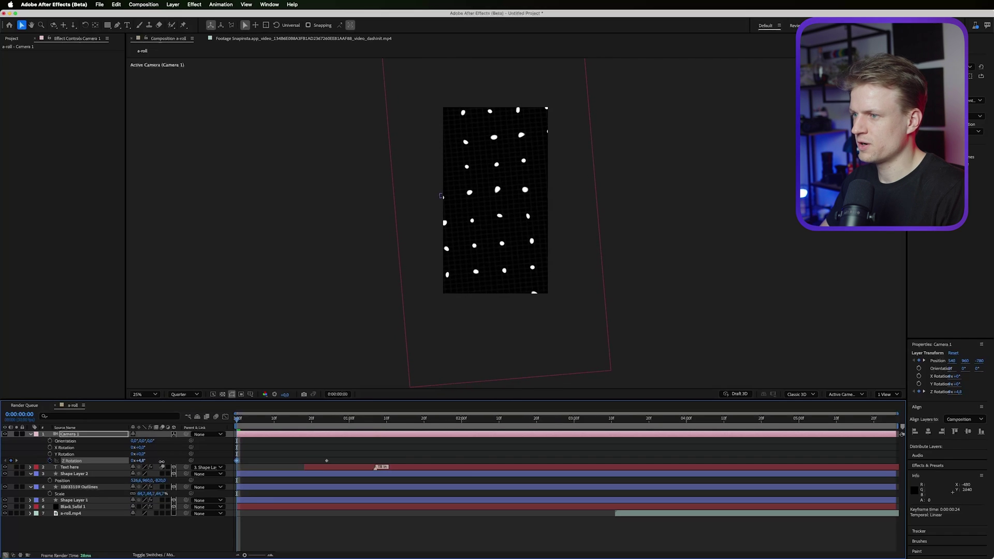
{"action": "key", "text": "u"}
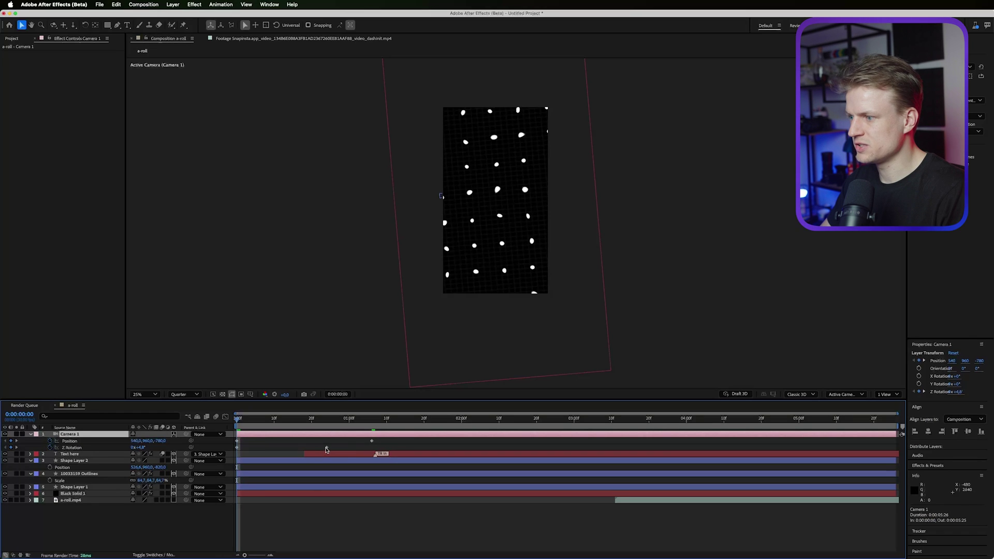
{"action": "key", "text": "space"}
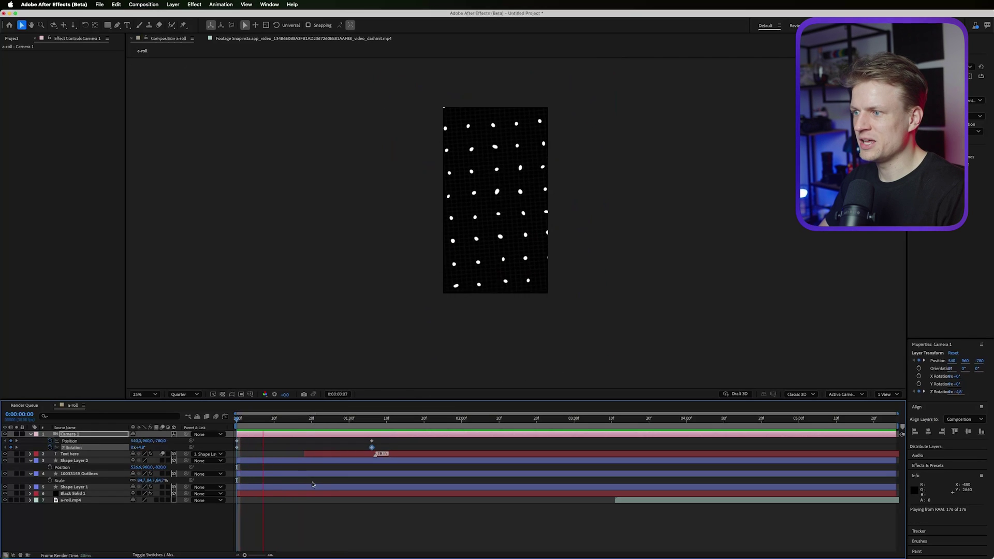
{"action": "key", "text": "space"}
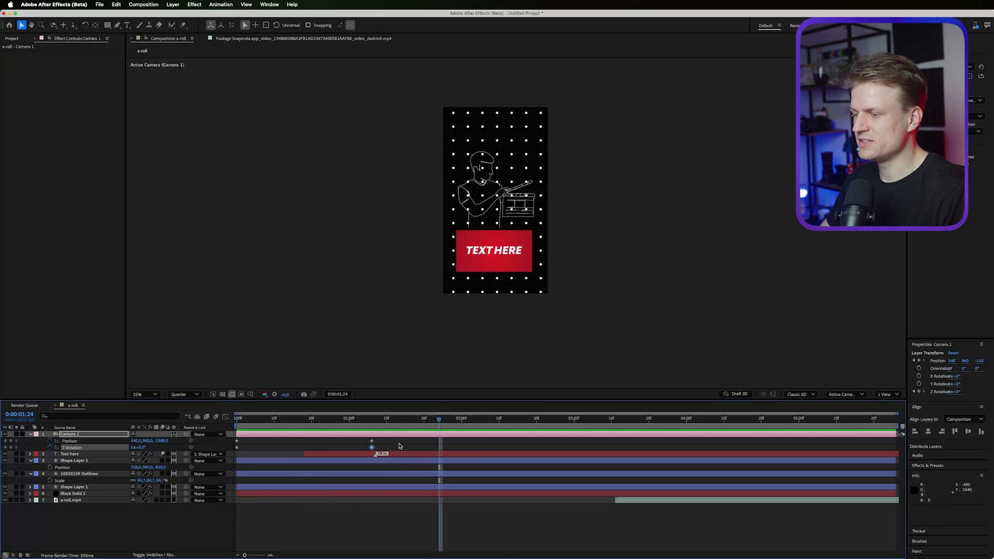
- Apply Easy Ease to both of the camera's Position keyframes
{"action": "left_click", "coordinate": [401, 443]}
{"action": "mouse_move", "coordinate": [382, 441]}
{"action": "left_mouse_down"}
{"action": "mouse_move", "coordinate": [338, 449]}
{"action": "mouse_move", "coordinate": [257, 441]}
{"action": "mouse_move", "coordinate": [370, 444]}
{"action": "left_mouse_up"}
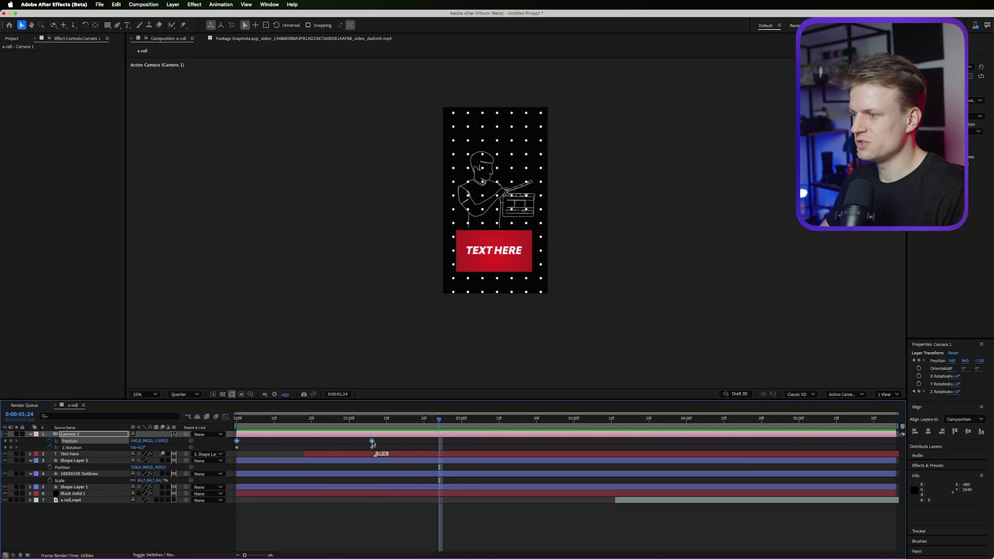
{"action": "right_click", "coordinate": [372, 441]}
{"action": "mouse_move", "coordinate": [418, 551]}
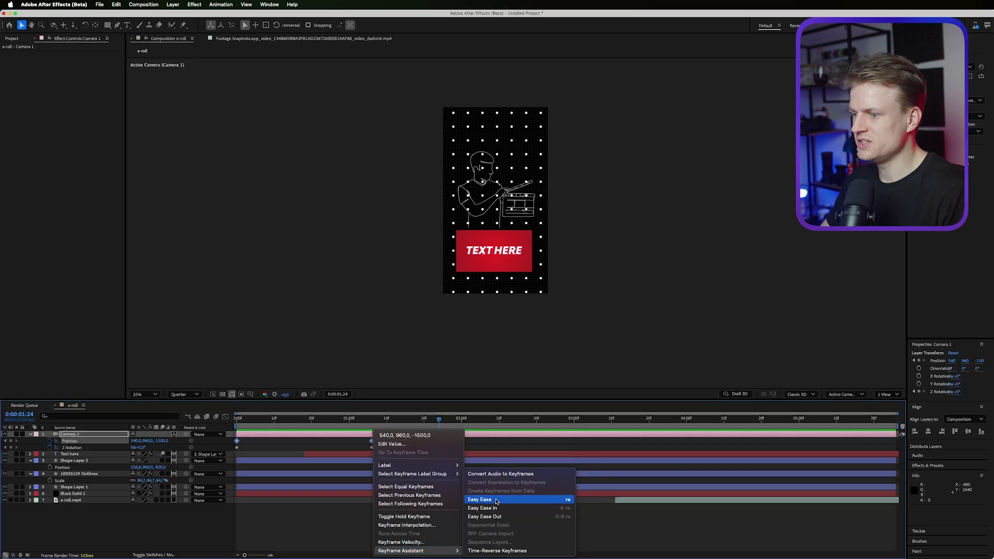
{"action": "left_click", "coordinate": [518, 498]}
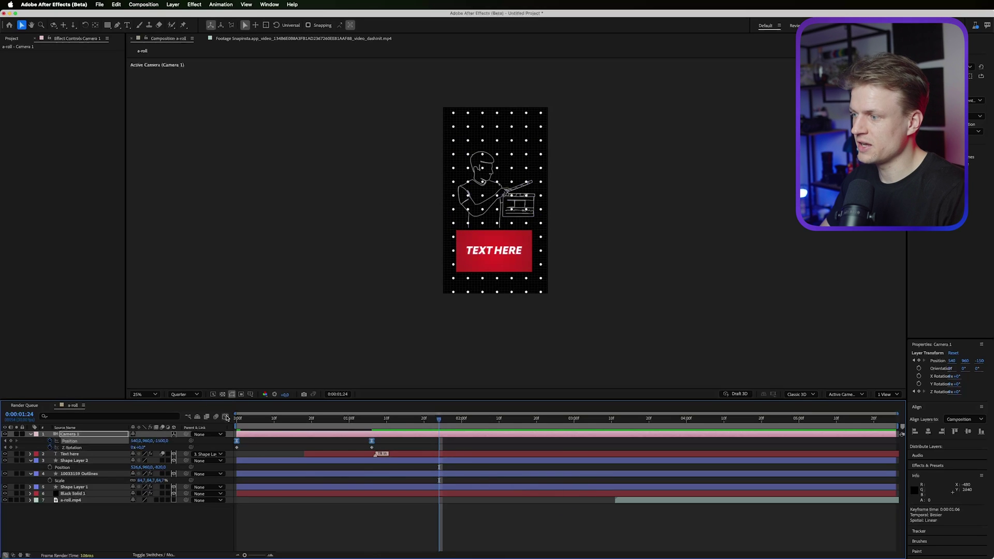
- Shape the camera's Position speed curve to peak just after the start and slow down gradually, and check it in playback
{"action": "left_click", "coordinate": [227, 417]}
{"action": "left_click_drag", "start_coordinate": [411, 506], "coordinate": [242, 532]}
{"action": "key", "text": "space"}
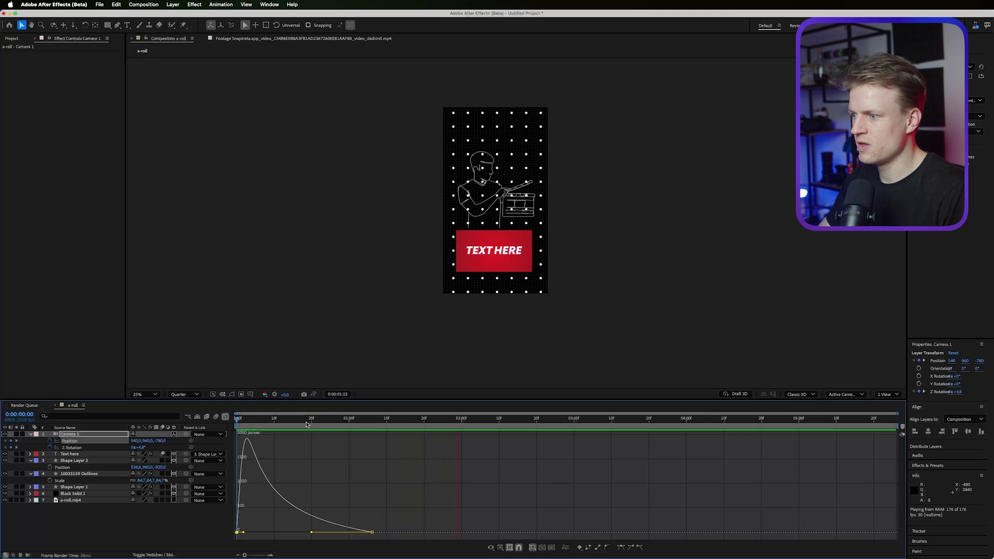
{"action": "key", "text": "shift+F3"}
- Apply Easy Ease to the camera's Z Rotation keyframes and shift the end Position and Z Rotation keyframes to 0:00:01:17
{"action": "left_click_drag", "start_coordinate": [372, 440], "coordinate": [236, 449]}
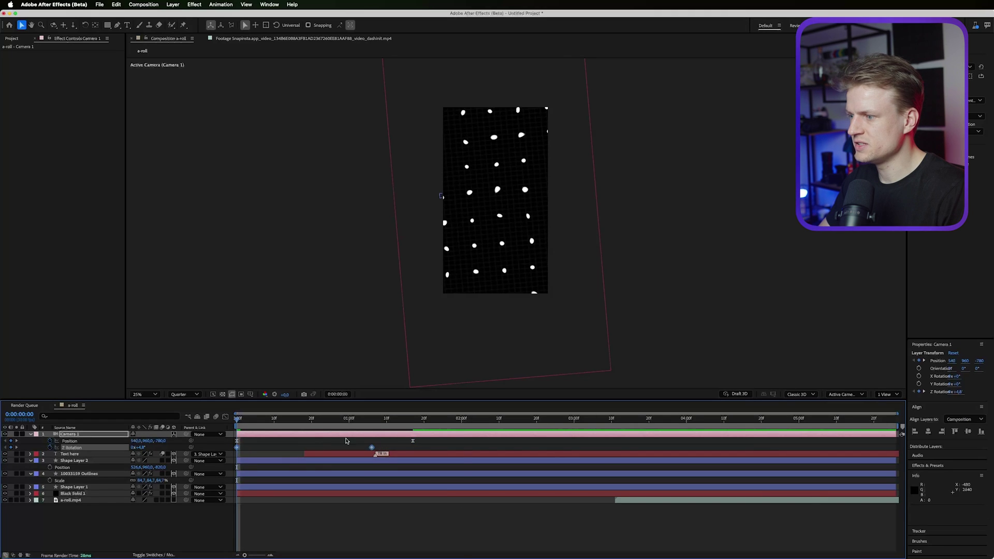
{"action": "right_click", "coordinate": [373, 449]}
{"action": "mouse_move", "coordinate": [409, 550]}
{"action": "left_click", "coordinate": [484, 500]}
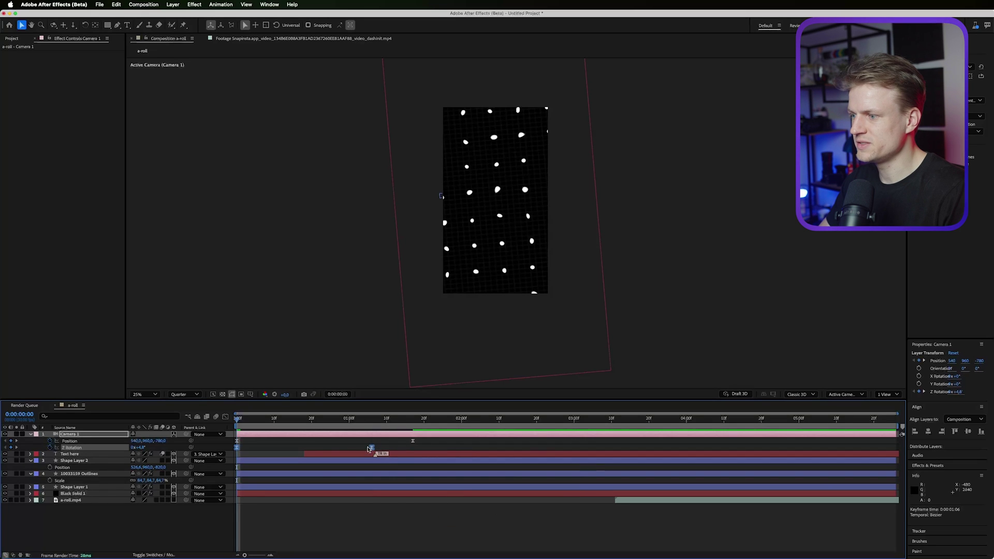
- Enable motion blur for Shape Layer 2, the 10033159 Outlines layer and Black Solid 1
{"action": "left_click", "coordinate": [163, 461]}
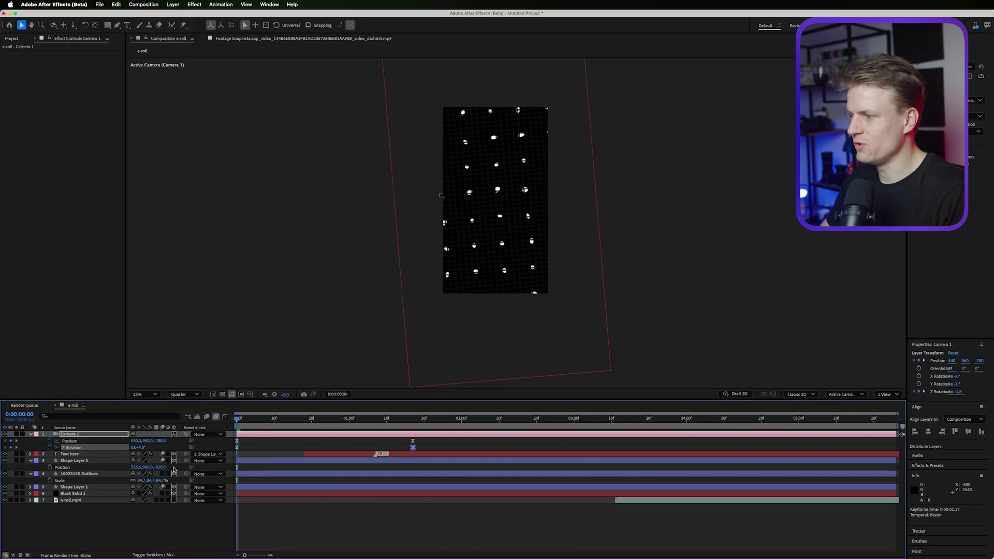
{"action": "left_click", "coordinate": [162, 474]}
{"action": "left_click", "coordinate": [163, 494]}
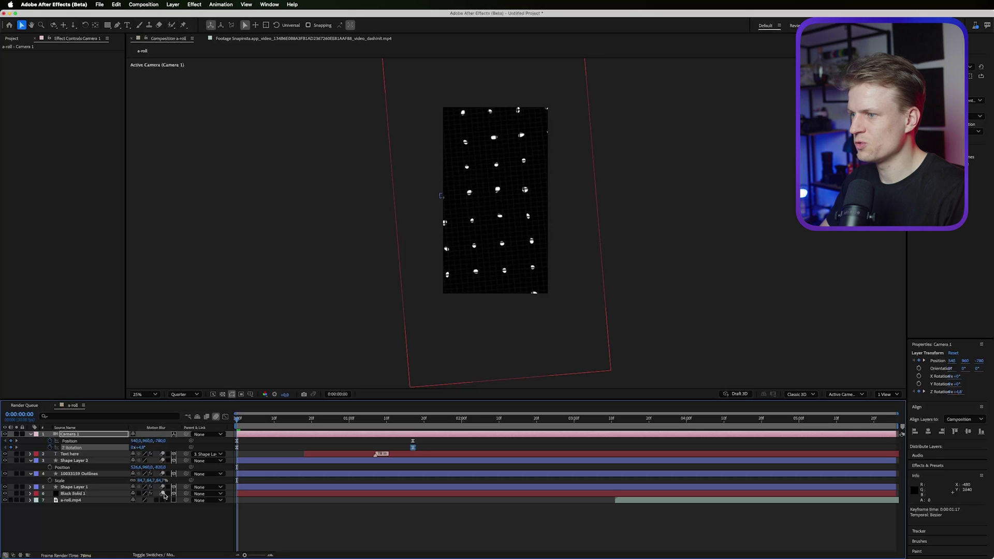
- Move the Black Solid 1 grid layer behind the dots to a Z position of 1.6
{"action": "scroll", "coordinate": [505, 197], "scroll_direction": "up", "scroll_amount": 4}
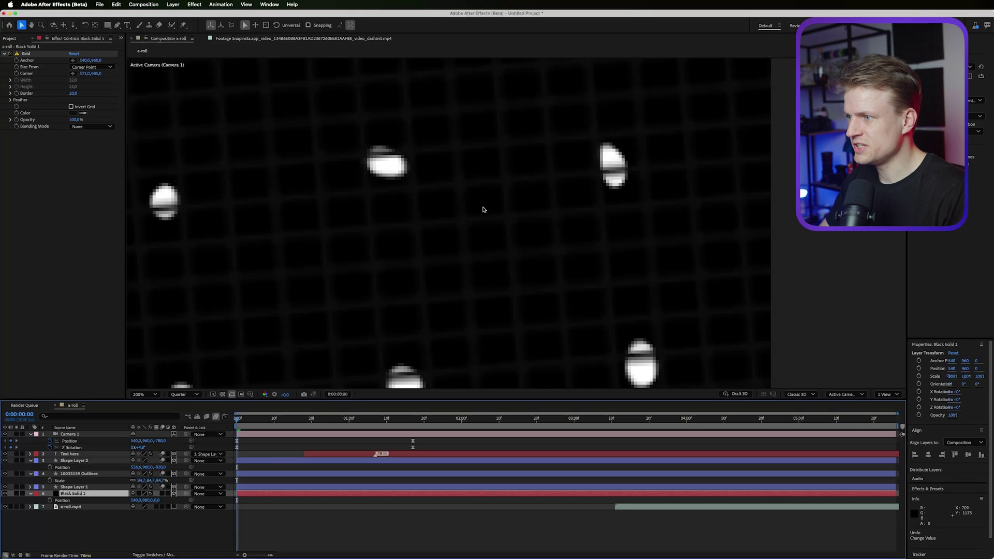
{"action": "scroll", "coordinate": [476, 207], "scroll_direction": "down", "scroll_amount": 1}
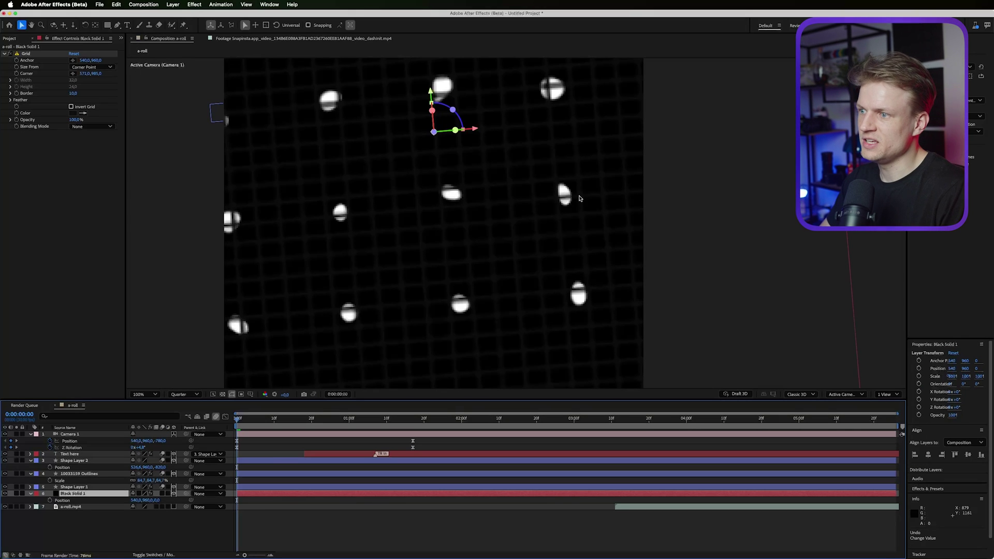
{"action": "left_click", "coordinate": [80, 488]}
{"action": "key", "text": "p"}
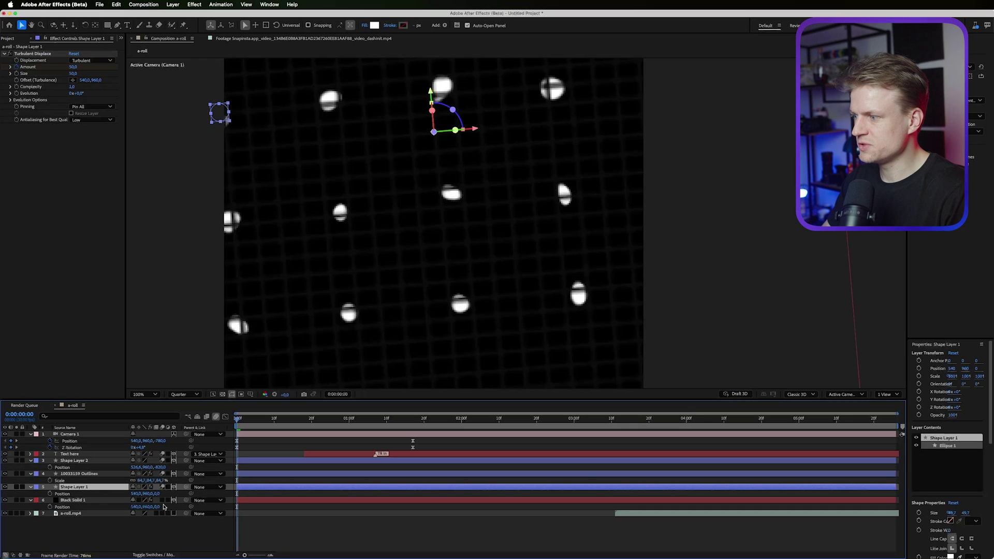
{"action": "left_click_drag", "start_coordinate": [157, 507], "coordinate": [171, 514]}
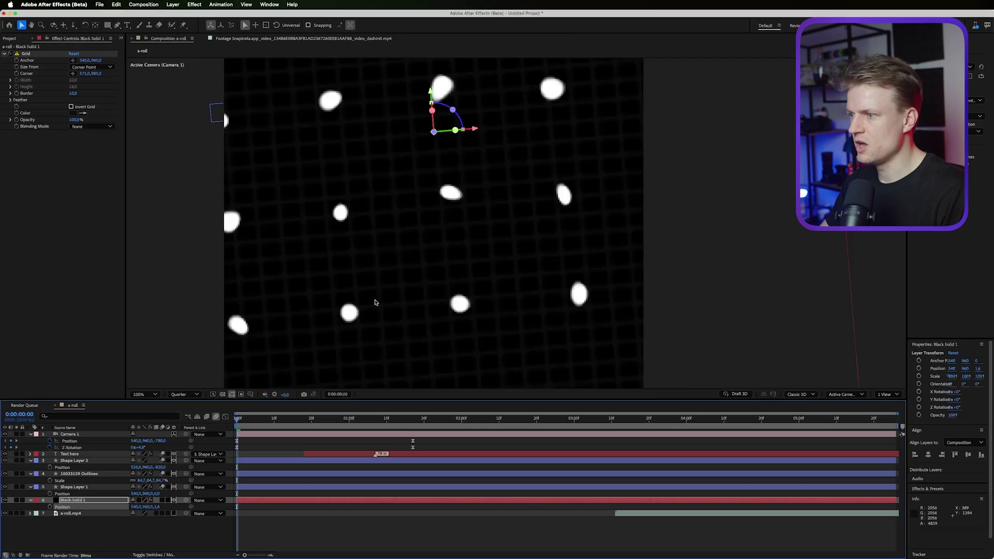
{"action": "scroll", "coordinate": [375, 302], "scroll_direction": "down", "scroll_amount": 4}
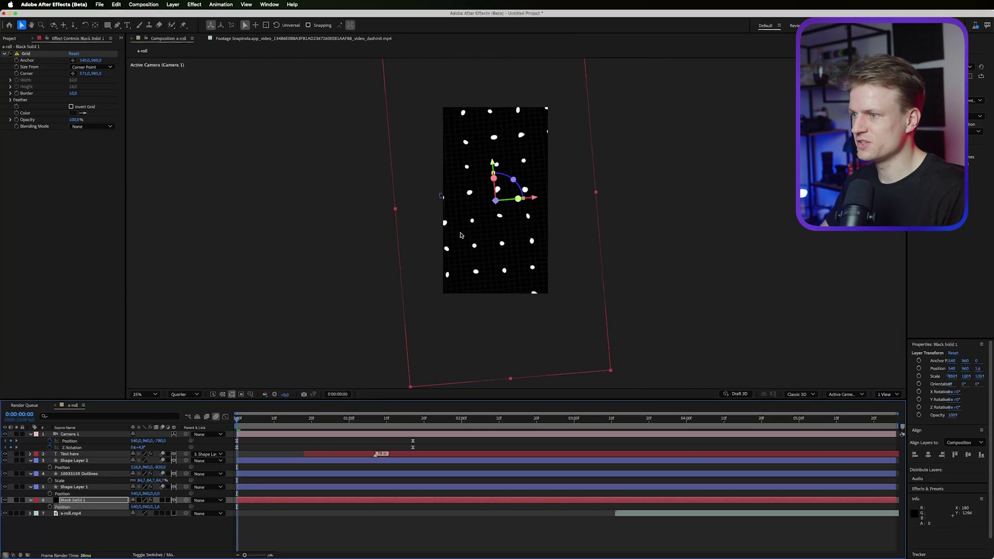
- Play back the intro from the first frame to check the eased camera move with motion blur
{"action": "left_click", "coordinate": [319, 446]}
{"action": "key", "text": "space"}
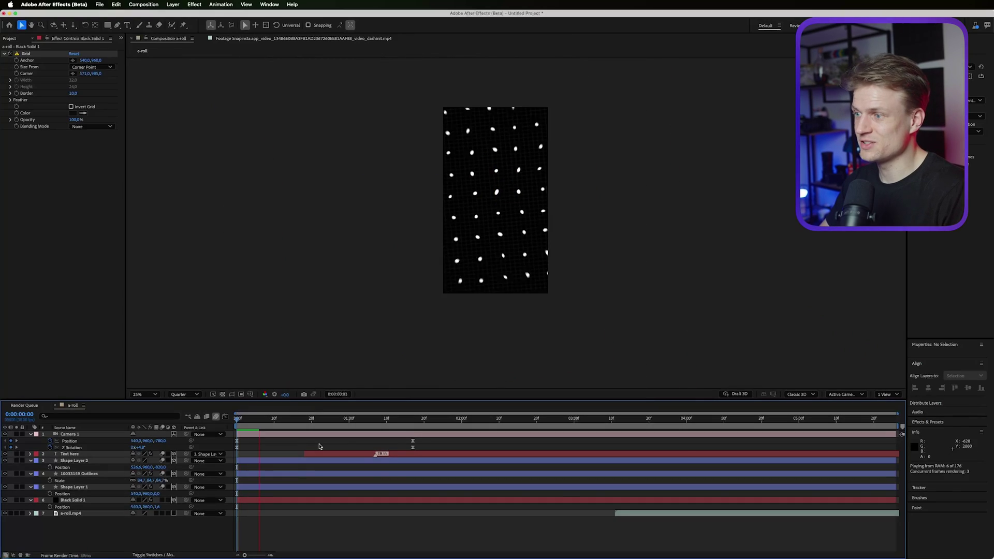
{"action": "key", "text": "space"}
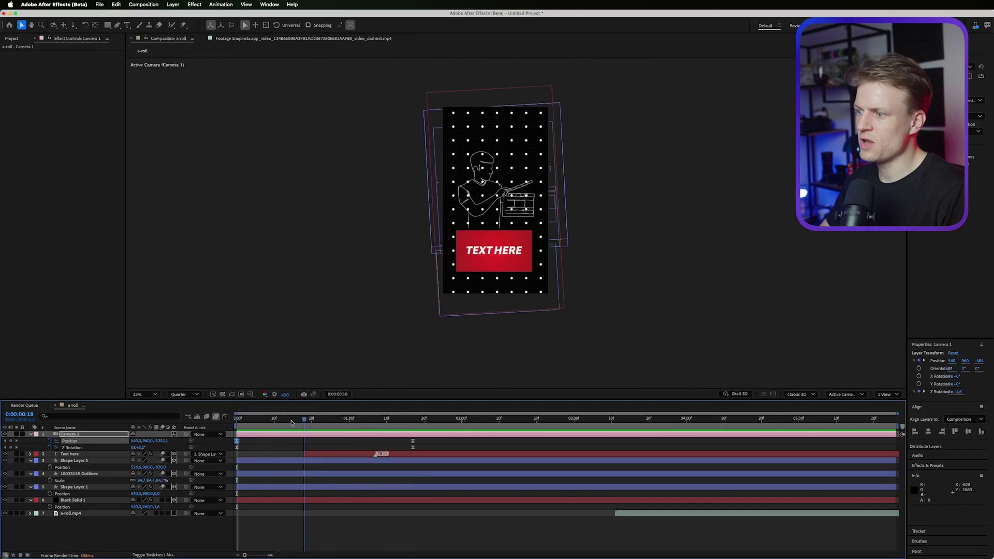
{"action": "key", "text": "Home"}
{"action": "key", "text": "space"}
{"action": "key", "text": "space"}
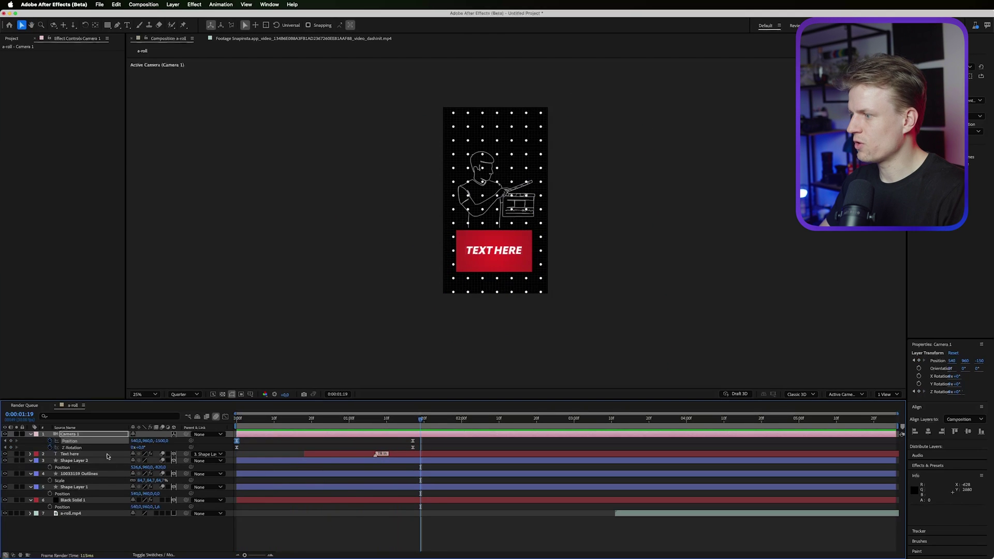
- Pre-compose the camera, text, shape, outlines and Black Solid 1 layers into a composition named Scene1, moving all attributes
{"action": "left_click", "coordinate": [70, 454]}
{"action": "left_click", "coordinate": [98, 500], "text": "shift"}
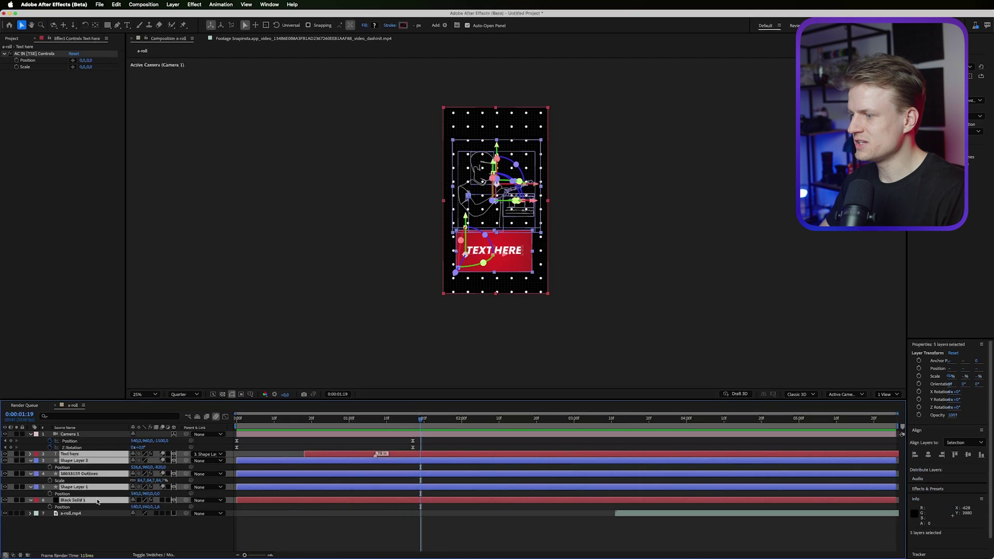
{"action": "left_click", "coordinate": [69, 435]}
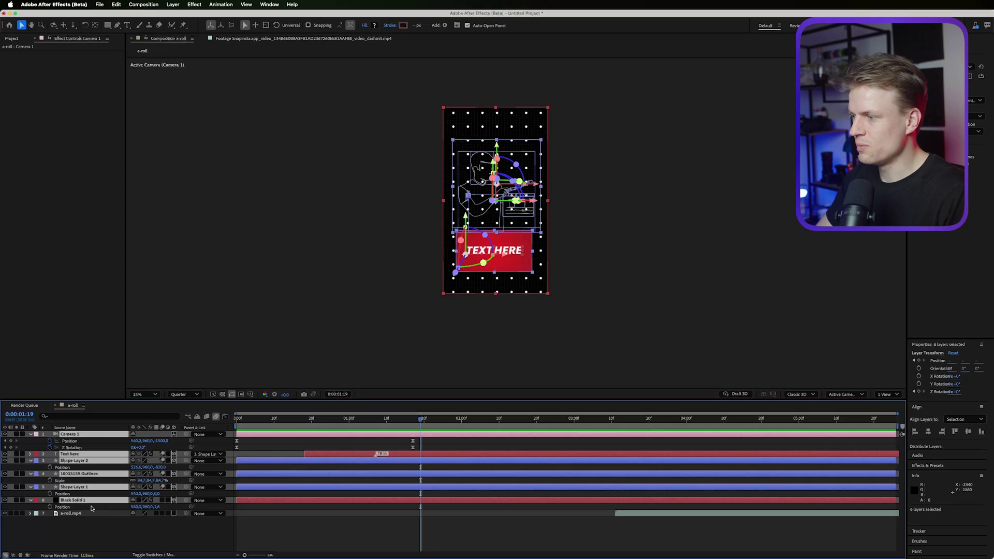
{"action": "key", "text": "super+shift+c"}
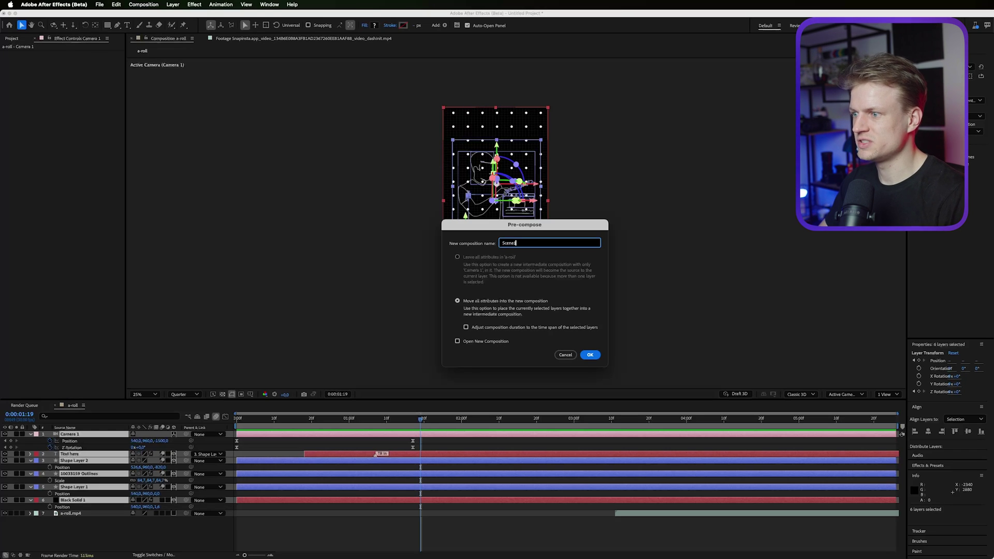
{"action": "key", "text": "Return"}
- Add the REEL TRAN [10].mp4 transition clip above Scene1, starting at 0:00:01:19
{"action": "left_click_drag", "start_coordinate": [35, 129], "coordinate": [78, 432]}
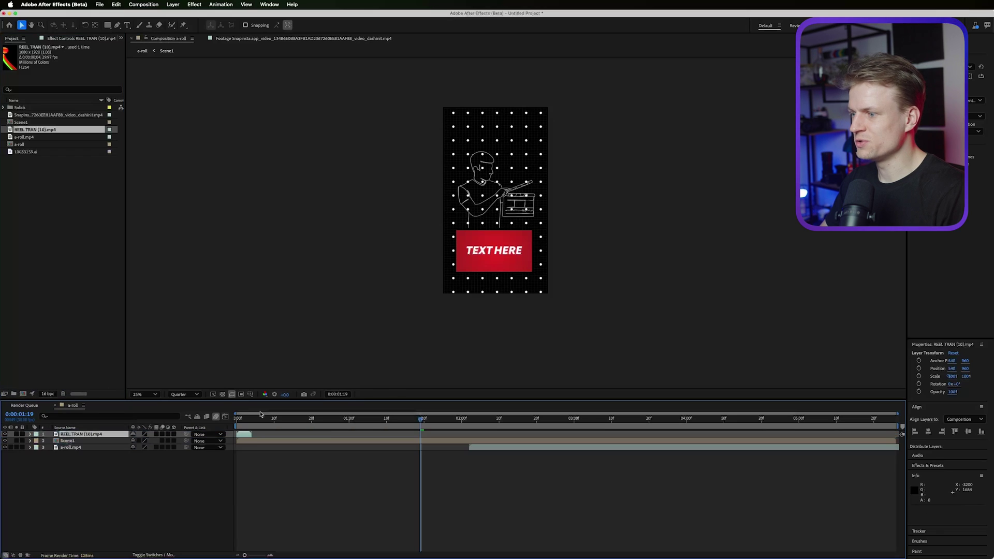
{"action": "left_click_drag", "start_coordinate": [243, 434], "coordinate": [422, 439]}
- Trim Scene1 to end at 0:00:01:19, start a-roll.mp4 at 0:00:01:20 under the transition, and preview the cut
{"action": "left_click", "coordinate": [442, 441]}
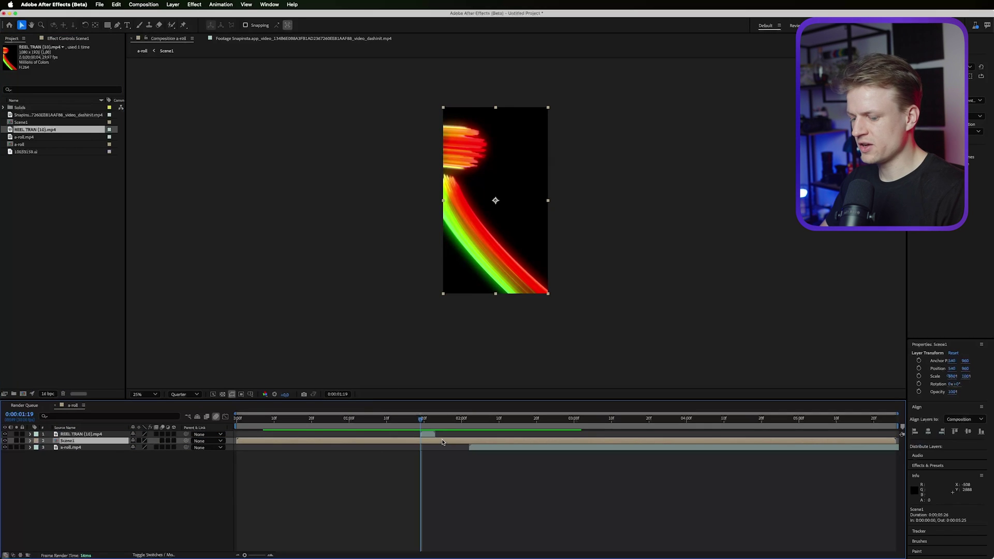
{"action": "key", "text": "alt+]"}
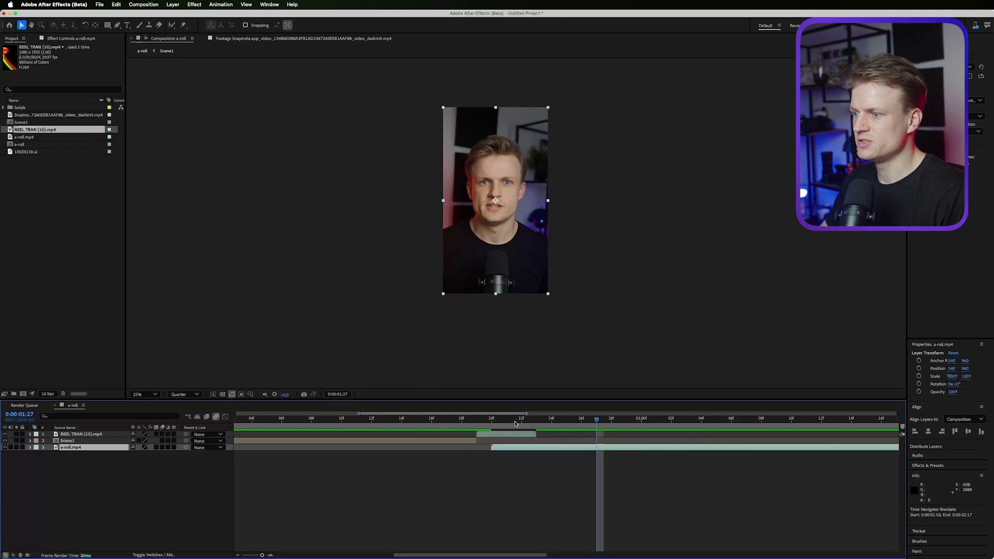
{"action": "left_click_drag", "start_coordinate": [510, 420], "coordinate": [563, 433]}
{"action": "key", "text": "space"}
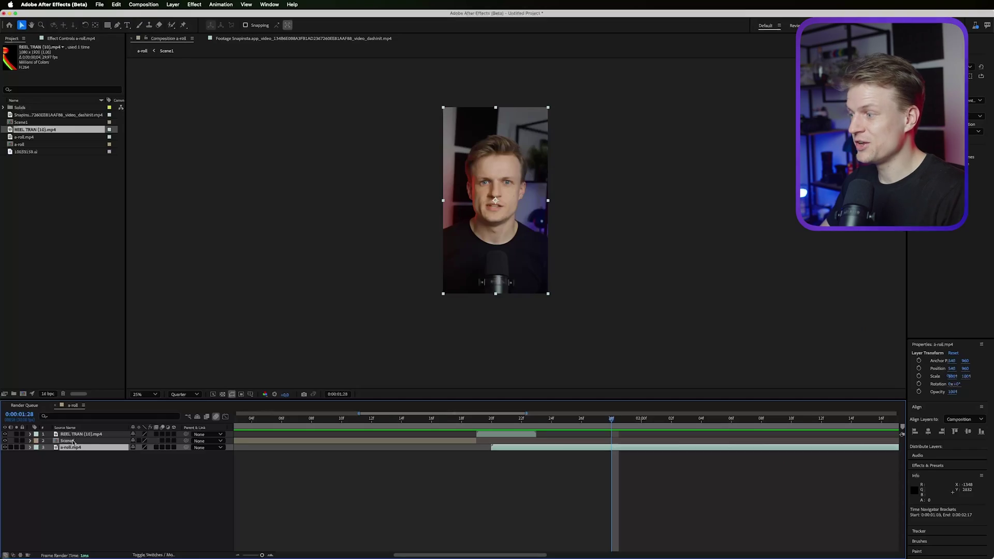
- Copy the "Text here" layer from Scene1 into the a-roll composition and turn off its 3D switch
{"action": "double_click", "coordinate": [70, 441]}
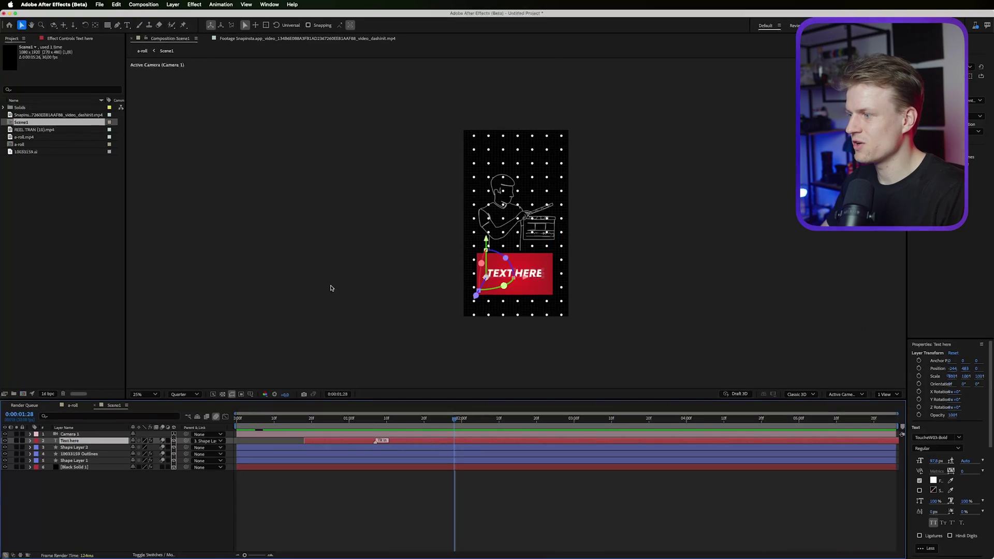
{"action": "left_click", "coordinate": [73, 405]}
{"action": "key", "text": "ctrl+v"}
{"action": "left_click", "coordinate": [173, 441]}
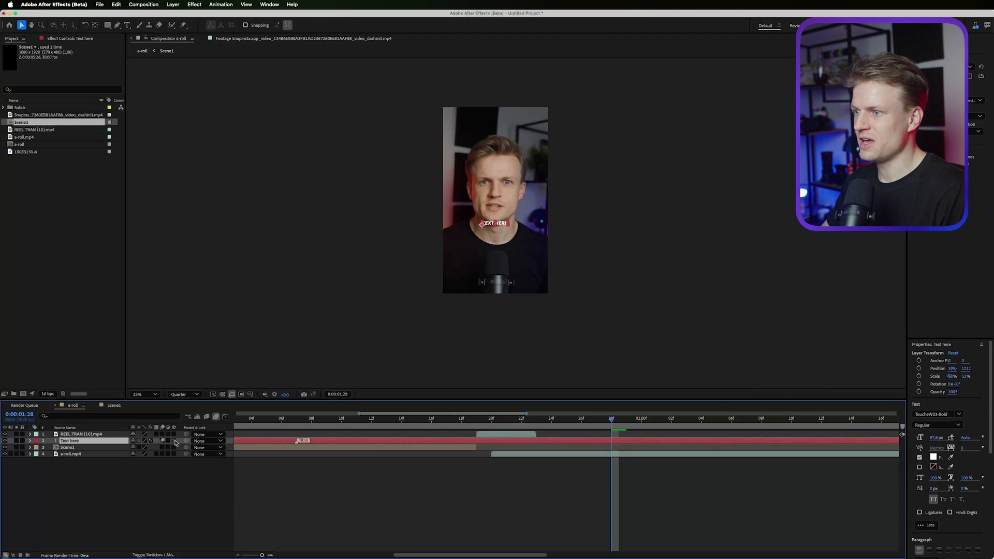
- Scale up the copied "Text here" layer and centre it over the speaker's chest
{"action": "key", "text": "s"}
{"action": "left_click_drag", "start_coordinate": [149, 449], "coordinate": [176, 448]}
{"action": "left_click_drag", "start_coordinate": [528, 222], "coordinate": [506, 260]}
- Shift the copied "Text here" layer to start where the transition clip ends, and play back the result
{"action": "left_click_drag", "start_coordinate": [563, 440], "coordinate": [865, 446]}
{"action": "left_click", "coordinate": [492, 427]}
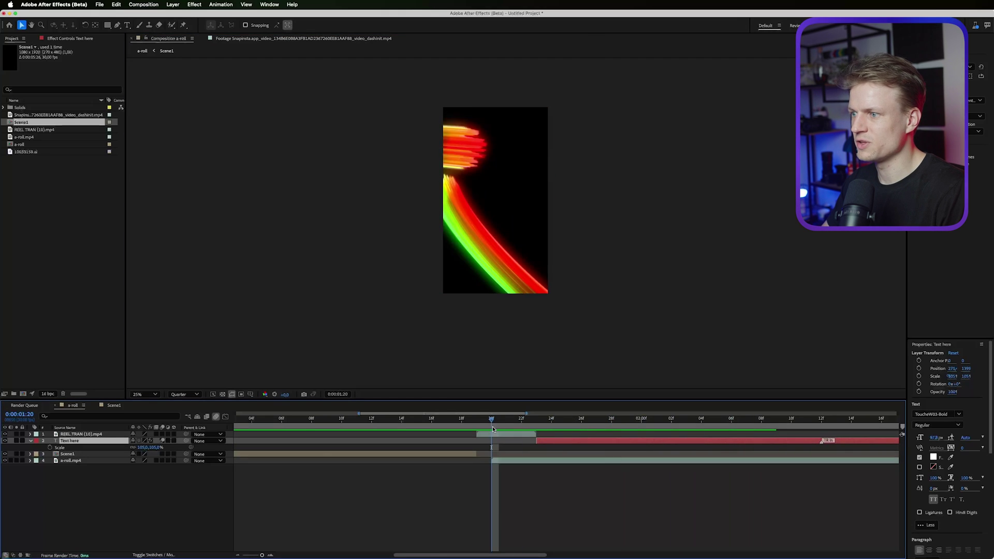
{"action": "key", "text": "space"}
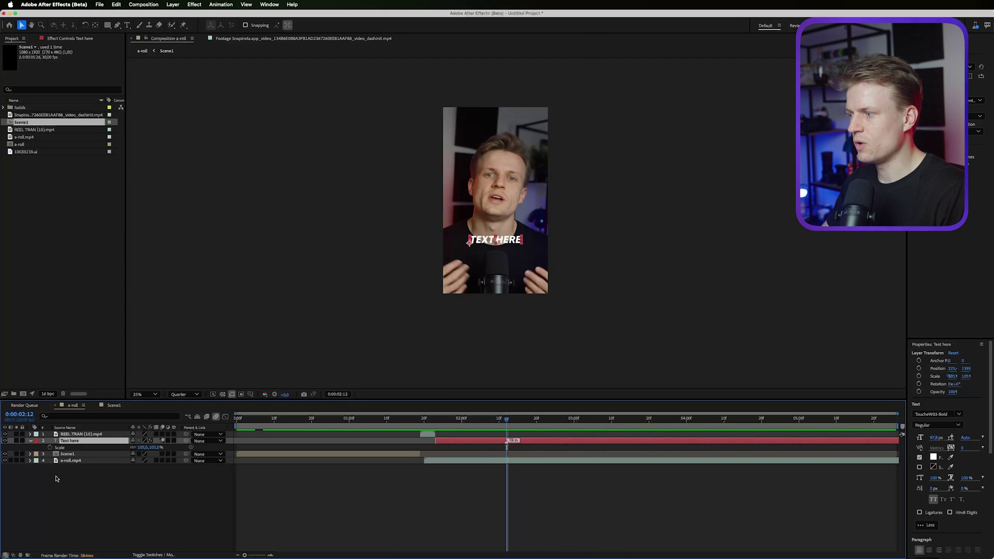
- Add a null object to the a-roll composition and parent the "Text here" and a-roll.mp4 layers to it
{"action": "left_click", "coordinate": [69, 486]}
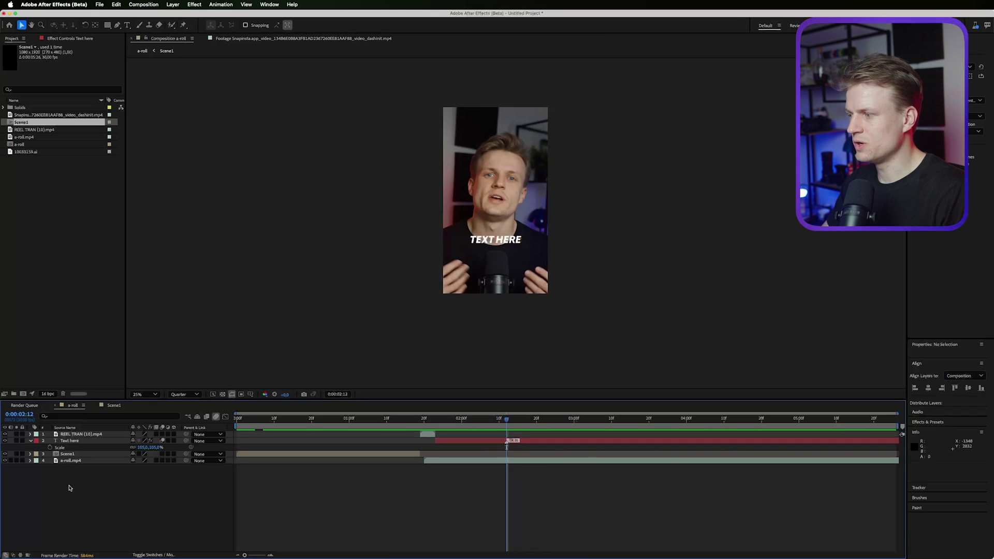
{"action": "left_click", "coordinate": [76, 442]}
{"action": "left_click", "coordinate": [173, 4]}
{"action": "mouse_move", "coordinate": [217, 16]}
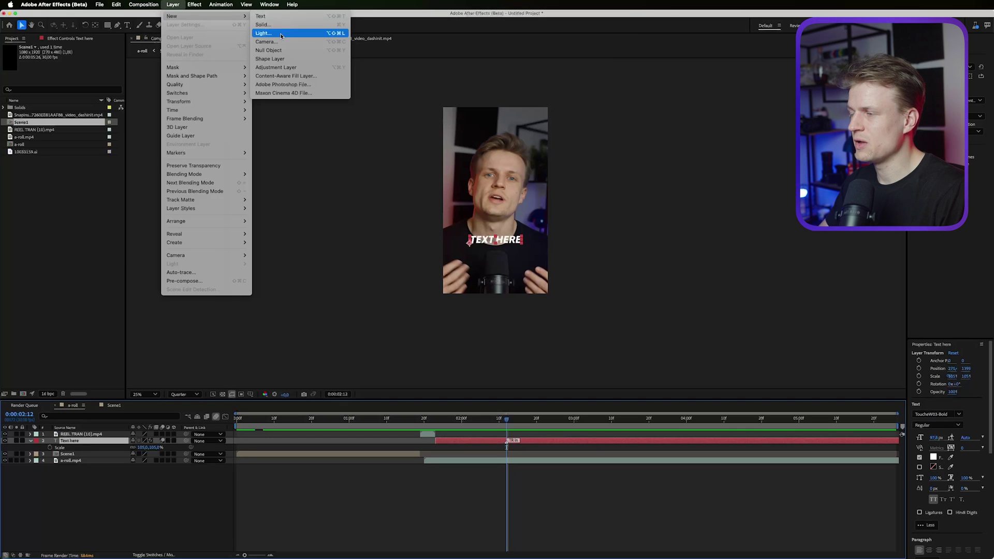
{"action": "left_click", "coordinate": [278, 50]}
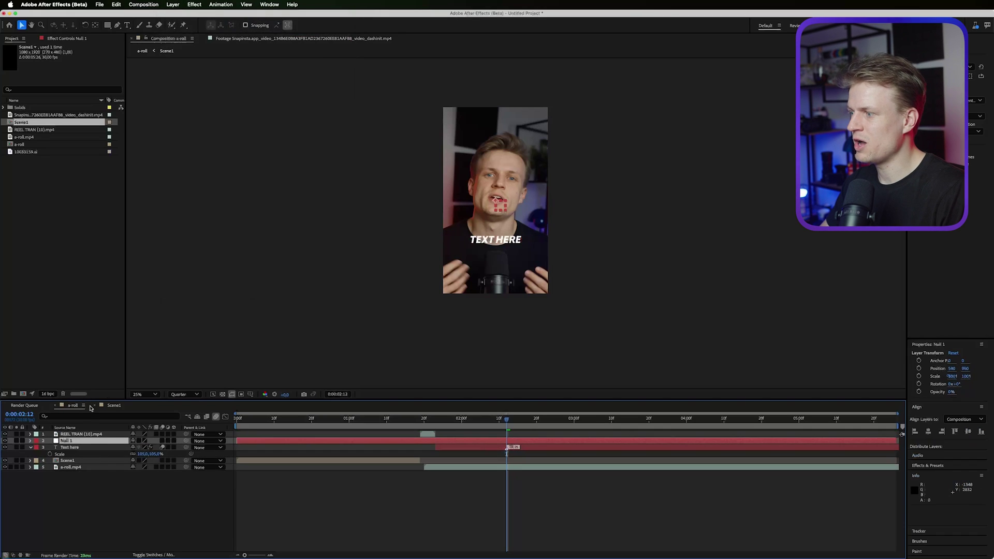
{"action": "left_click", "coordinate": [110, 447]}
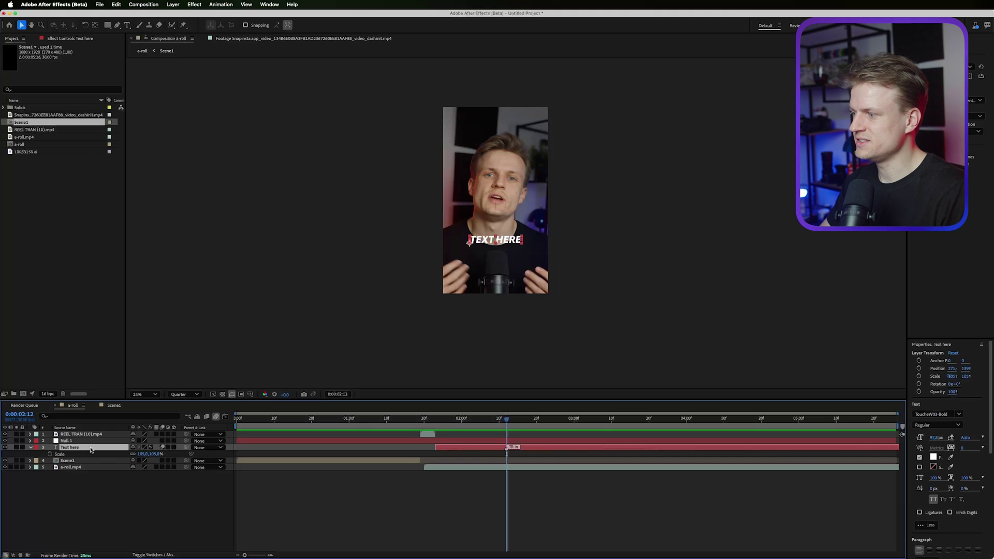
{"action": "left_click", "coordinate": [79, 469], "text": "super"}
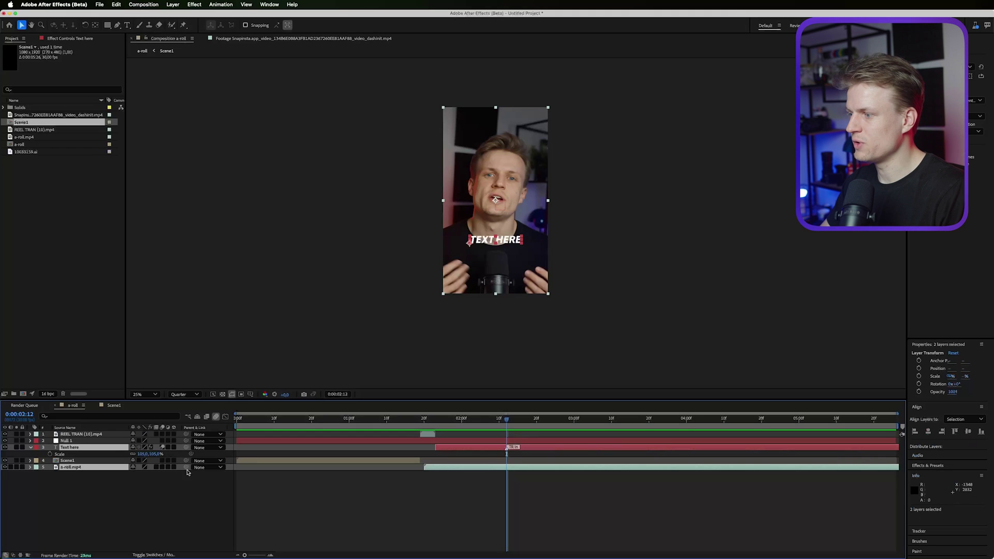
{"action": "left_click_drag", "start_coordinate": [186, 467], "coordinate": [67, 440]}
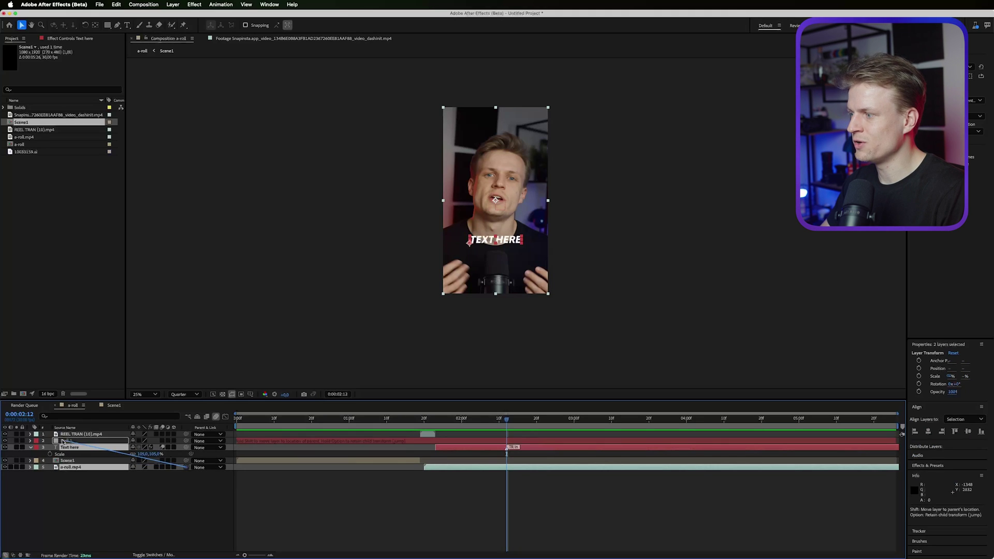
- Rename the null layer "Zoomer"
{"action": "left_click", "coordinate": [78, 441]}
{"action": "key", "text": "Return"}
{"action": "type", "text": "Zoom"}
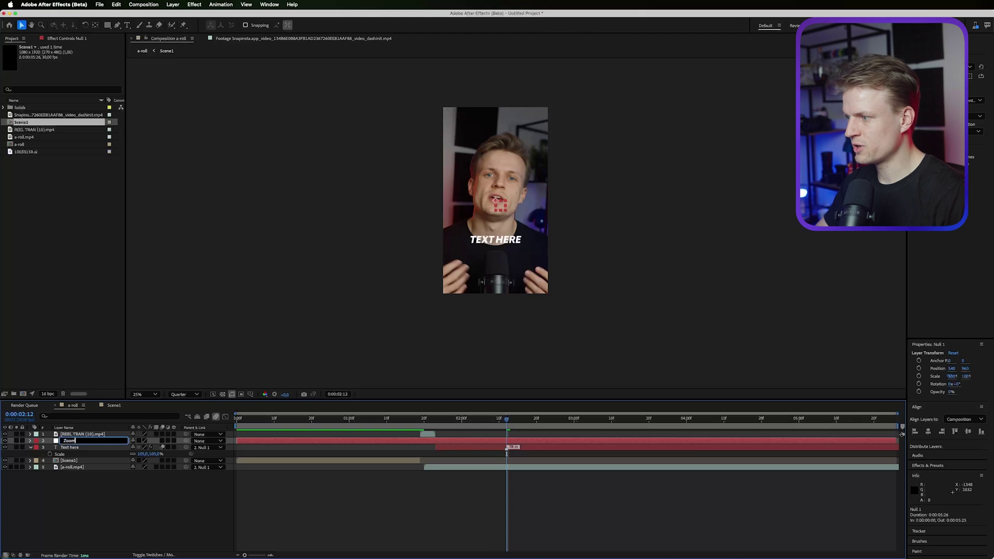
{"action": "type", "text": "er"}
{"action": "key", "text": "Return"}
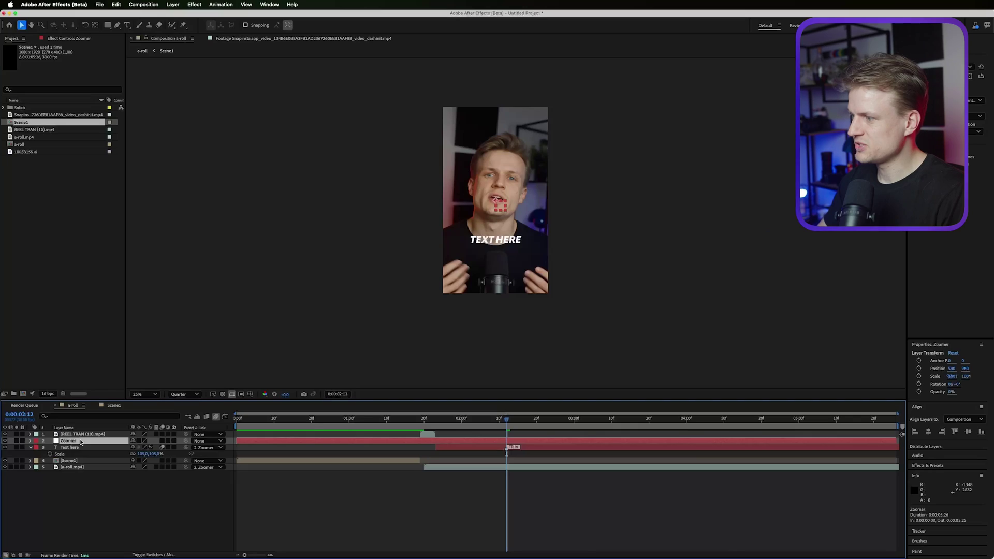
- Animate Zoomer's scale from 100% at 0:00:01:23 to about 111.7% at 0:00:02:19
{"action": "key", "text": "s"}
{"action": "left_click", "coordinate": [50, 447]}
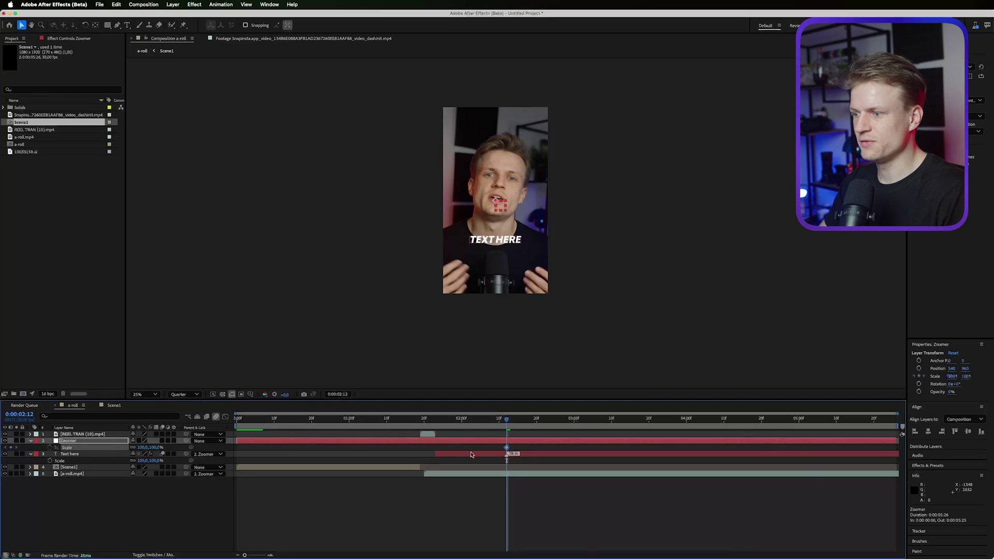
{"action": "left_click_drag", "start_coordinate": [506, 447], "coordinate": [436, 447]}
{"action": "key", "text": "space"}
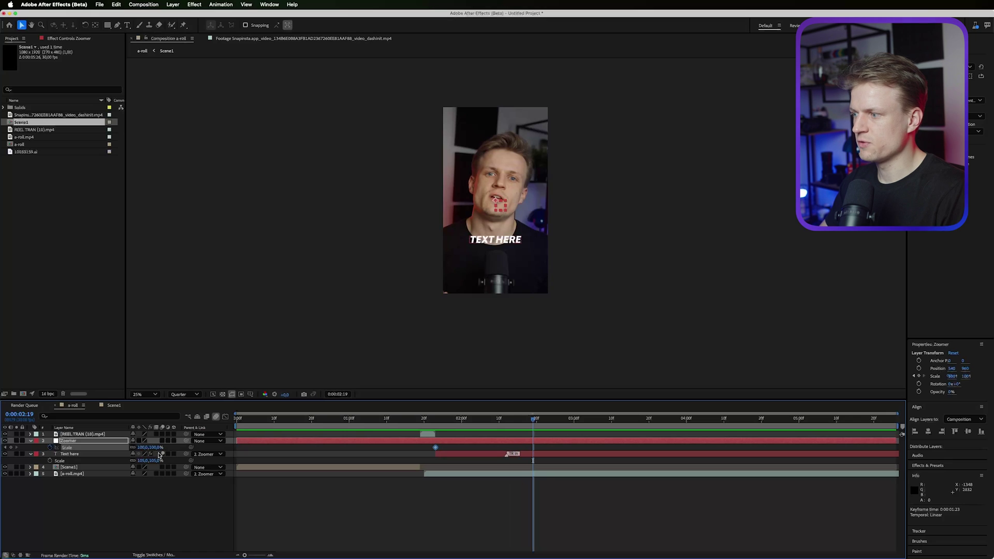
{"action": "left_click_drag", "start_coordinate": [158, 448], "coordinate": [163, 447]}
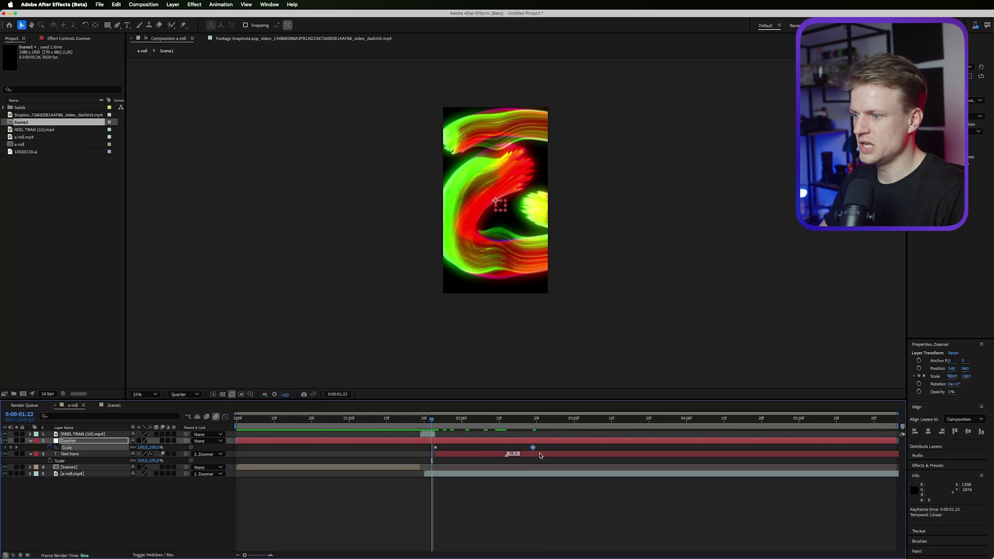
- Ease both Zoomer scale keyframes, preview the zoom, and extend the second keyframe to 0:00:02:25
{"action": "left_click_drag", "start_coordinate": [552, 449], "coordinate": [397, 444]}
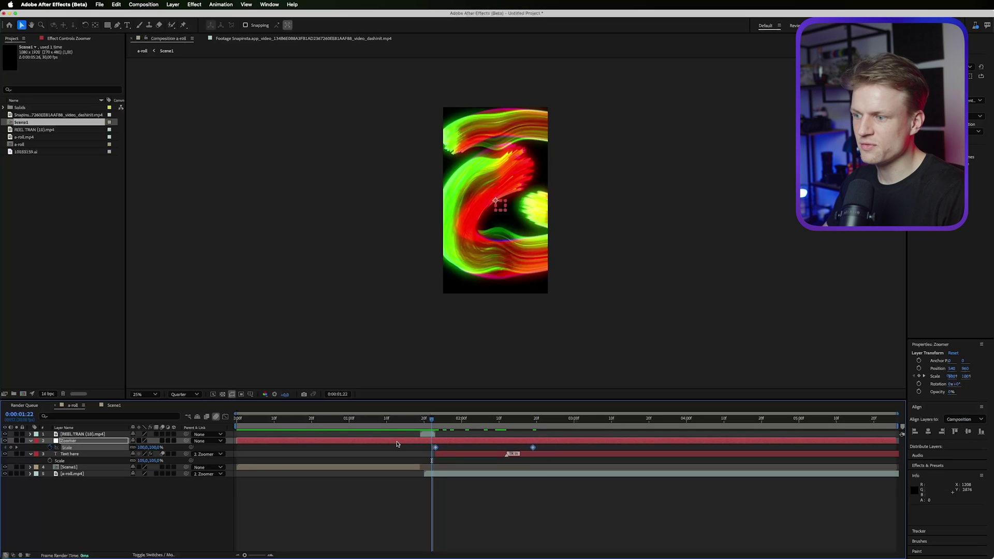
{"action": "left_click", "coordinate": [424, 427]}
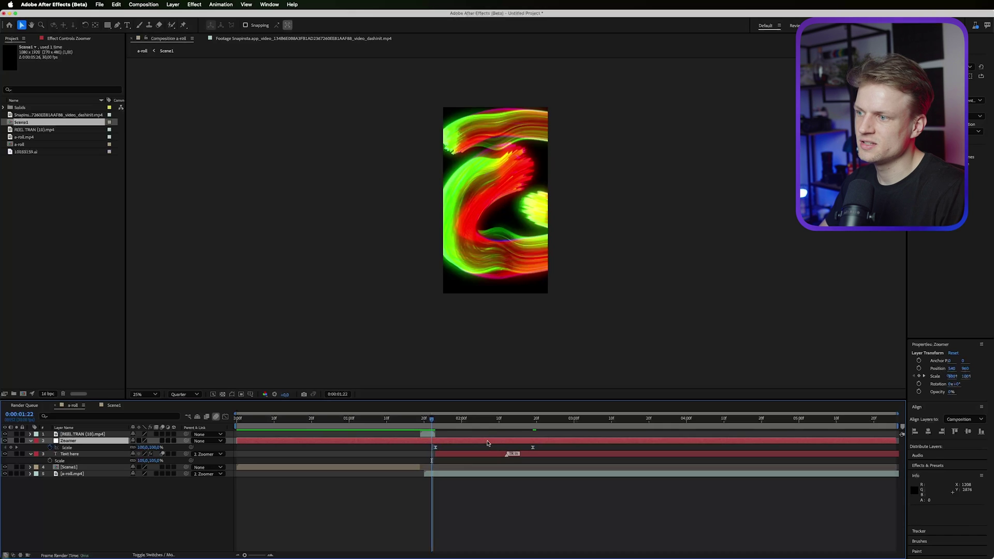
{"action": "key", "text": "space"}
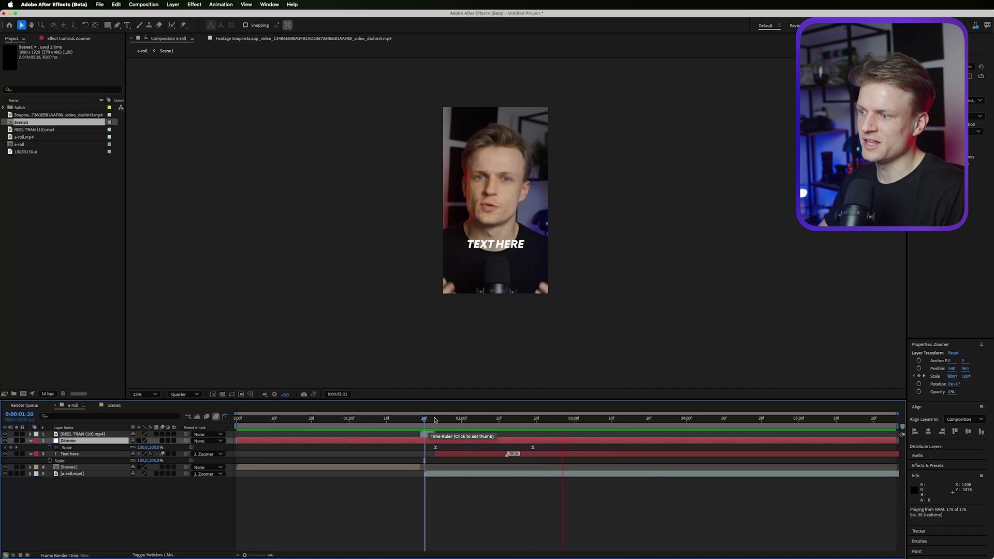
{"action": "left_click", "coordinate": [556, 422]}
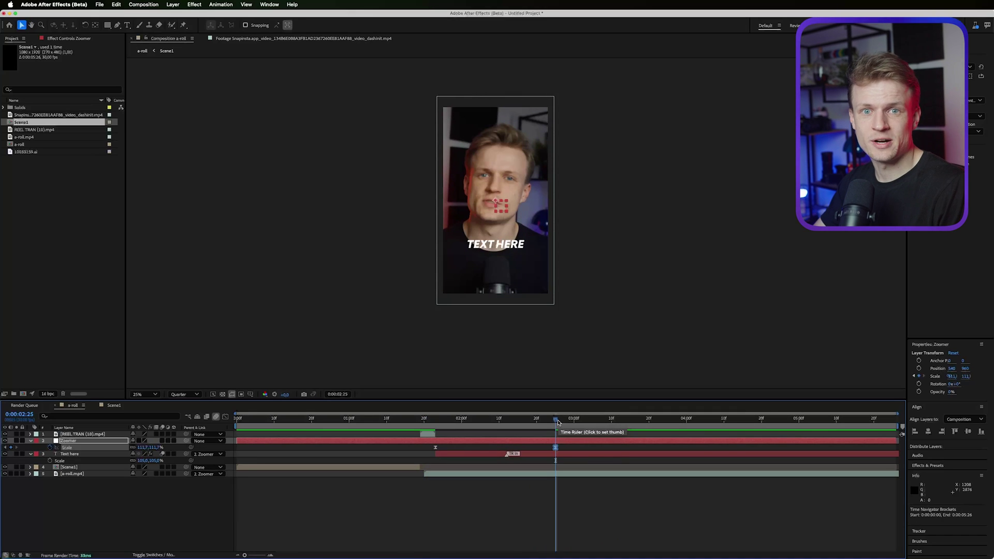
- Import ai-image.psd as Composition - Retain Layer Sizes
{"action": "key", "text": "super+i"}
{"action": "key", "text": "space"}
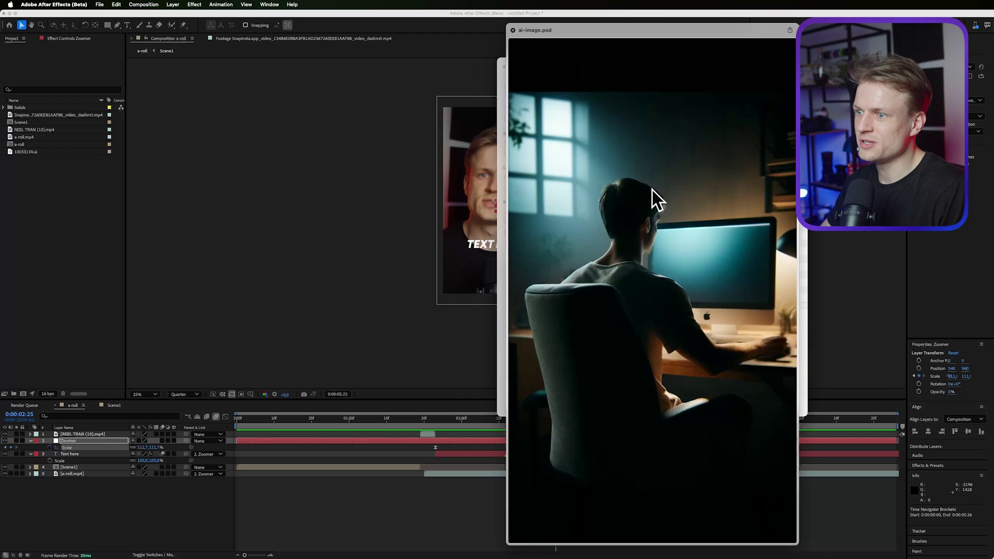
{"action": "left_click", "coordinate": [656, 342]}
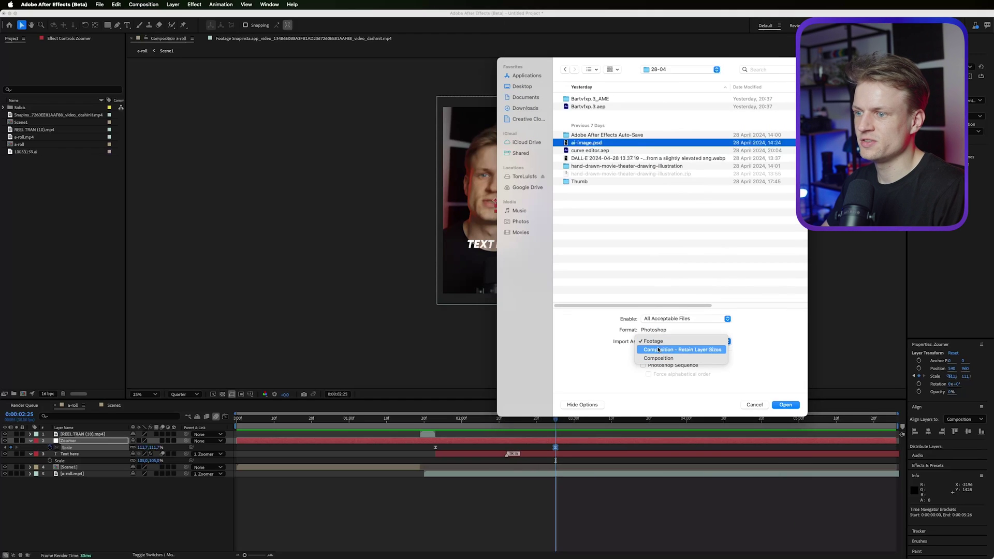
{"action": "left_click", "coordinate": [687, 351]}
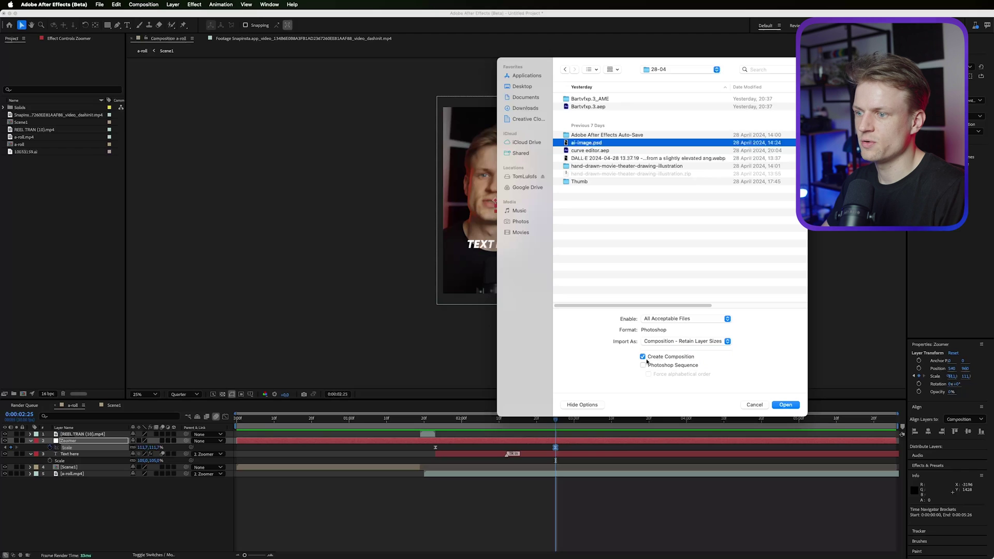
{"action": "left_click", "coordinate": [784, 404]}
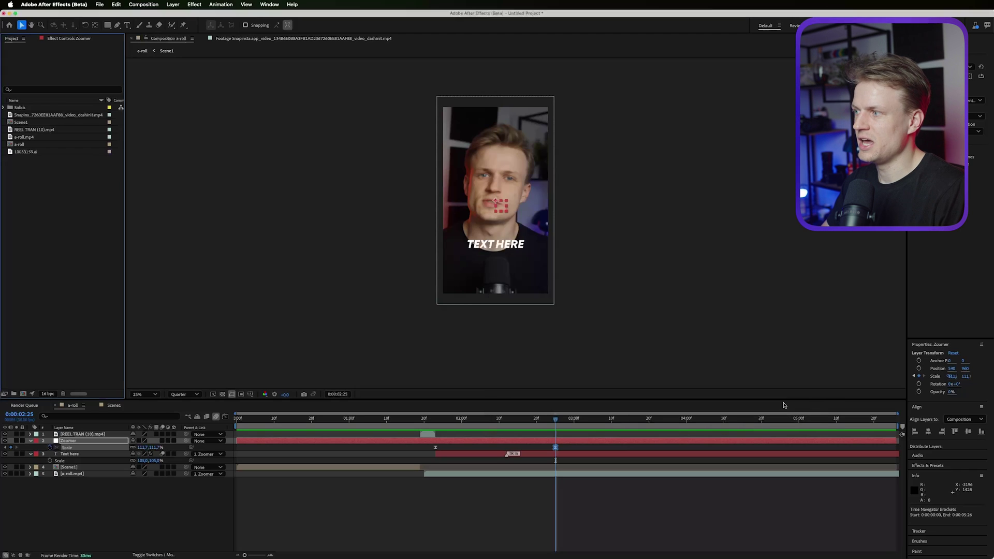
{"action": "left_click", "coordinate": [559, 346]}
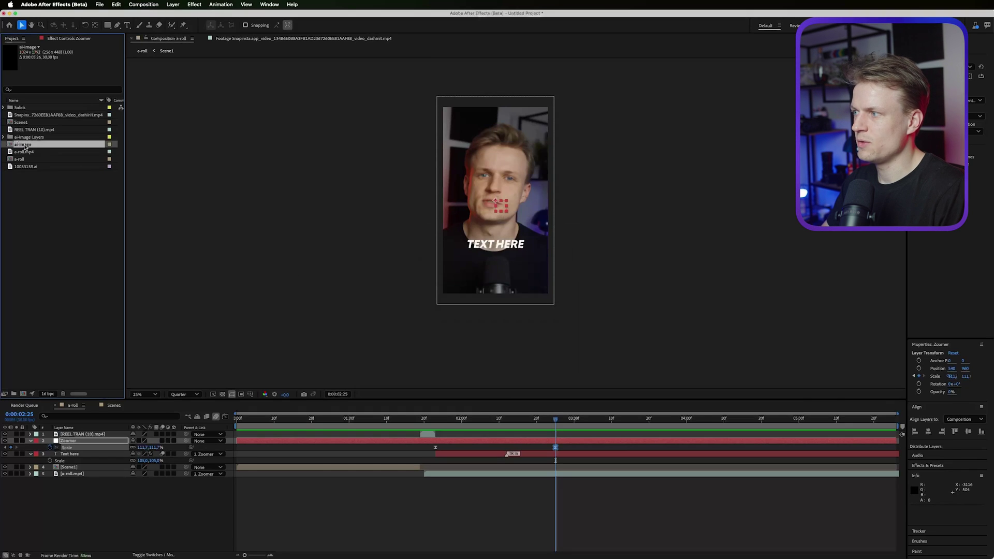
- Open the ai-image composition, try moving one of its layers, and undo the move
{"action": "double_click", "coordinate": [25, 145]}
{"action": "left_click", "coordinate": [519, 240]}
{"action": "scroll", "coordinate": [519, 240], "scroll_direction": "up", "scroll_amount": 2}
{"action": "mouse_move", "coordinate": [482, 247]}
{"action": "left_mouse_down"}
{"action": "mouse_move", "coordinate": [511, 226]}
{"action": "mouse_move", "coordinate": [476, 232]}
{"action": "left_mouse_up"}
{"action": "key", "text": "super+z"}
{"action": "left_click", "coordinate": [118, 440]}
{"action": "left_click", "coordinate": [118, 435]}
- Set the ai-image preview resolution to Full and examine the cutout edges around the man's arm and hand
{"action": "scroll", "coordinate": [622, 259], "scroll_direction": "up", "scroll_amount": 2}
{"action": "key", "text": "space"}
{"action": "left_click_drag", "start_coordinate": [749, 269], "coordinate": [264, 161]}
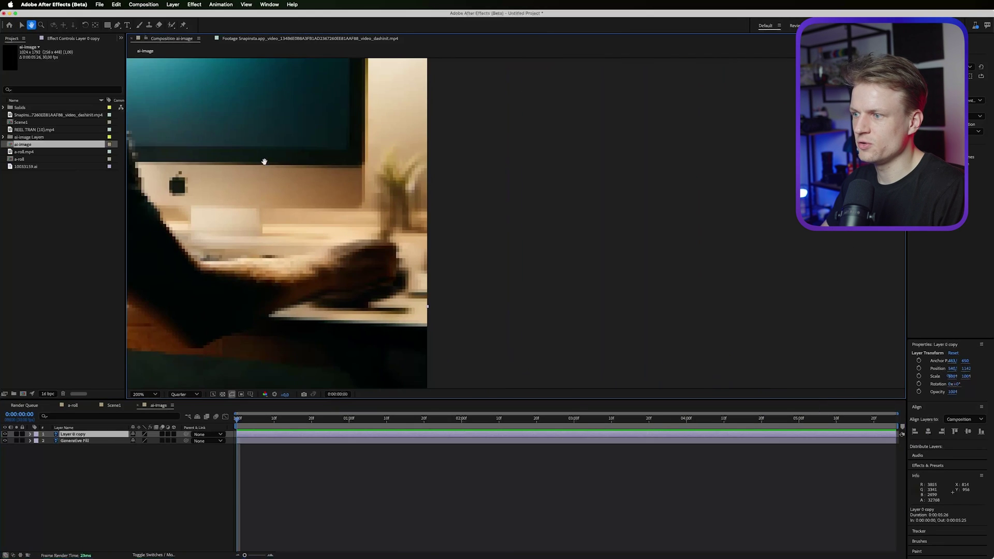
{"action": "key", "text": "v"}
{"action": "left_click", "coordinate": [184, 394]}
{"action": "left_click", "coordinate": [185, 419]}
{"action": "scroll", "coordinate": [348, 289], "scroll_direction": "up", "scroll_amount": 1}
{"action": "key", "text": "space"}
{"action": "left_click_drag", "start_coordinate": [402, 272], "coordinate": [521, 216]}
{"action": "scroll", "coordinate": [520, 215], "scroll_direction": "down", "scroll_amount": 1}
{"action": "key", "text": "v"}
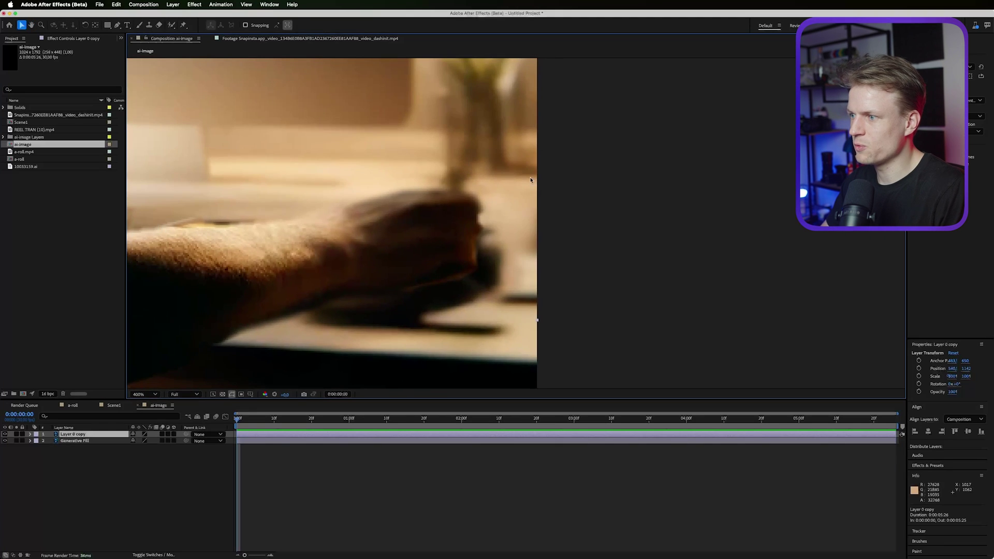
{"action": "scroll", "coordinate": [482, 211], "scroll_direction": "down", "scroll_amount": 3}
{"action": "scroll", "coordinate": [456, 223], "scroll_direction": "down", "scroll_amount": 1}
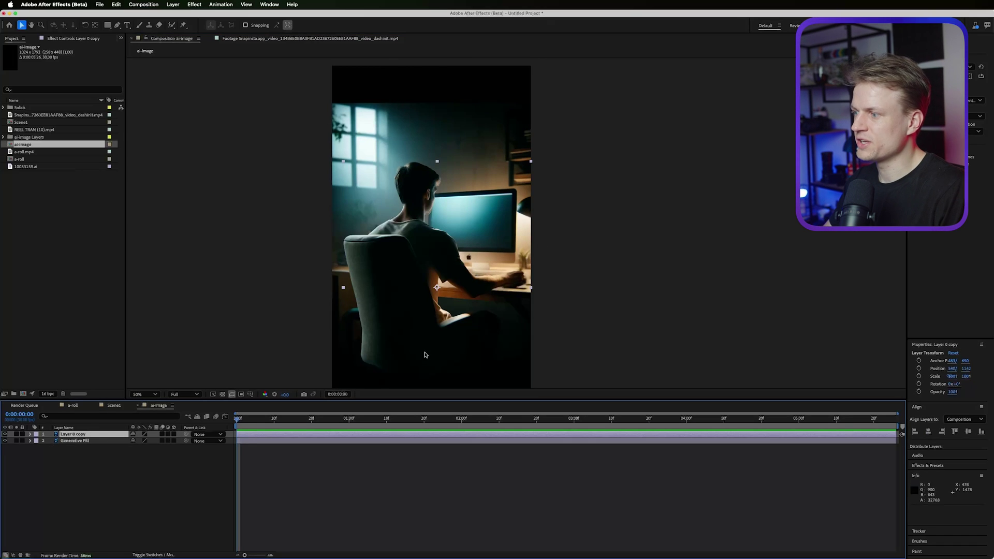
- Copy both ai-image layers into the a-roll composition and start them at 0:00:02:25
{"action": "key", "text": "super+a"}
{"action": "key", "text": "super+c"}
{"action": "left_click", "coordinate": [82, 406]}
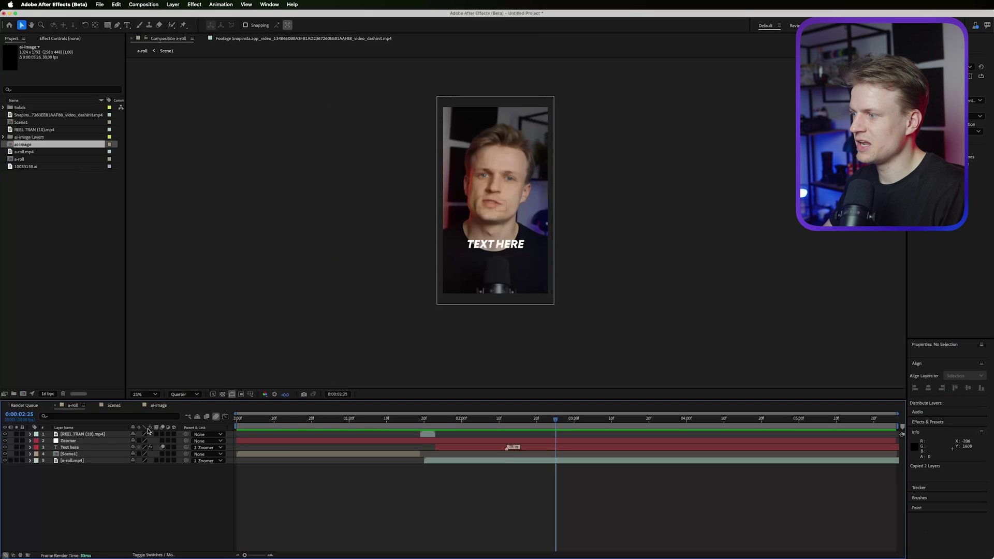
{"action": "key", "text": "super+v"}
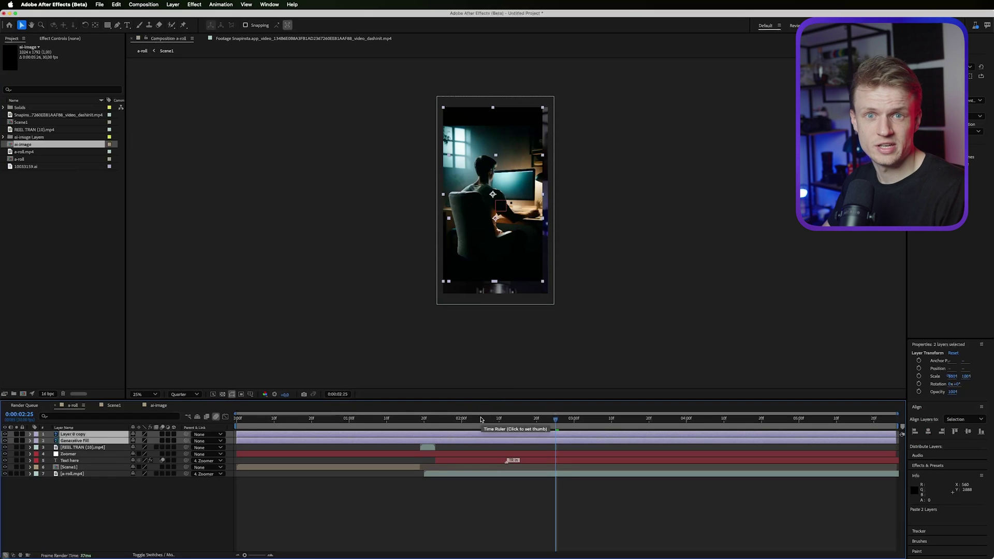
{"action": "left_click_drag", "start_coordinate": [432, 439], "coordinate": [751, 438]}
{"action": "left_click", "coordinate": [569, 422]}
{"action": "mouse_move", "coordinate": [568, 425]}
{"action": "left_mouse_down"}
{"action": "mouse_move", "coordinate": [525, 426]}
{"action": "mouse_move", "coordinate": [554, 426]}
{"action": "left_mouse_up"}
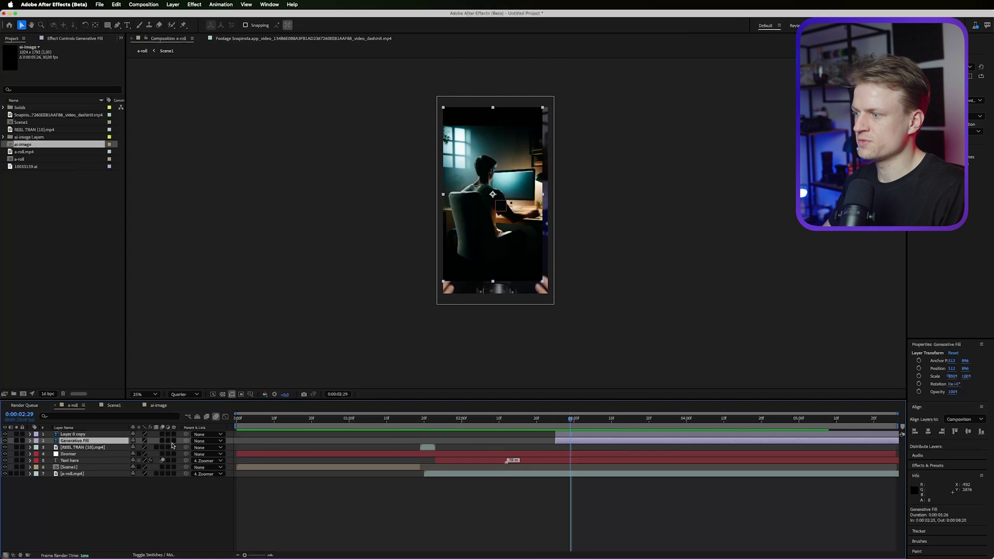
- Make the Generative Fill layer 3D, centre it in the frame, and scale it to 121% to fill the composition
{"action": "left_click", "coordinate": [174, 441]}
{"action": "left_click_drag", "start_coordinate": [470, 265], "coordinate": [456, 280]}
{"action": "key", "text": "s"}
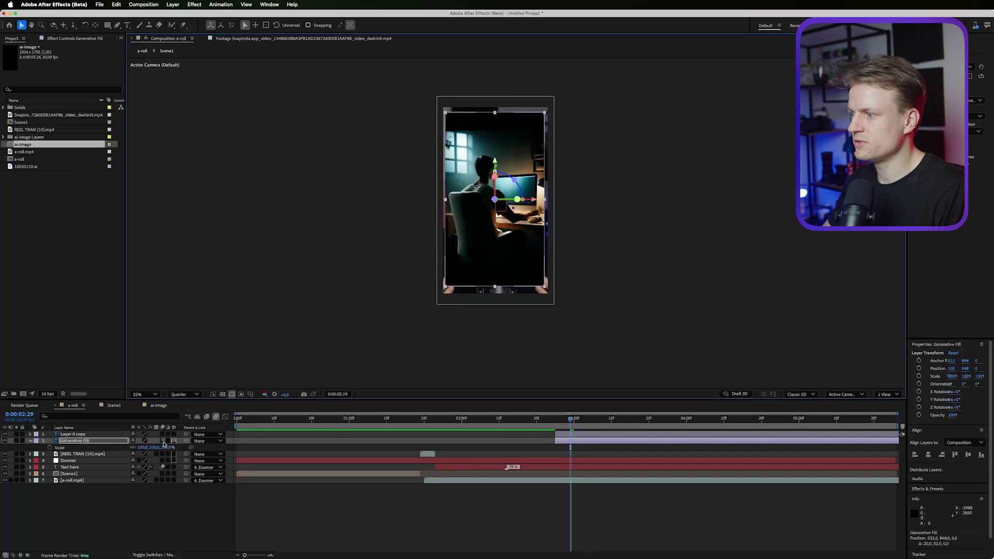
{"action": "left_click_drag", "start_coordinate": [165, 449], "coordinate": [171, 446]}
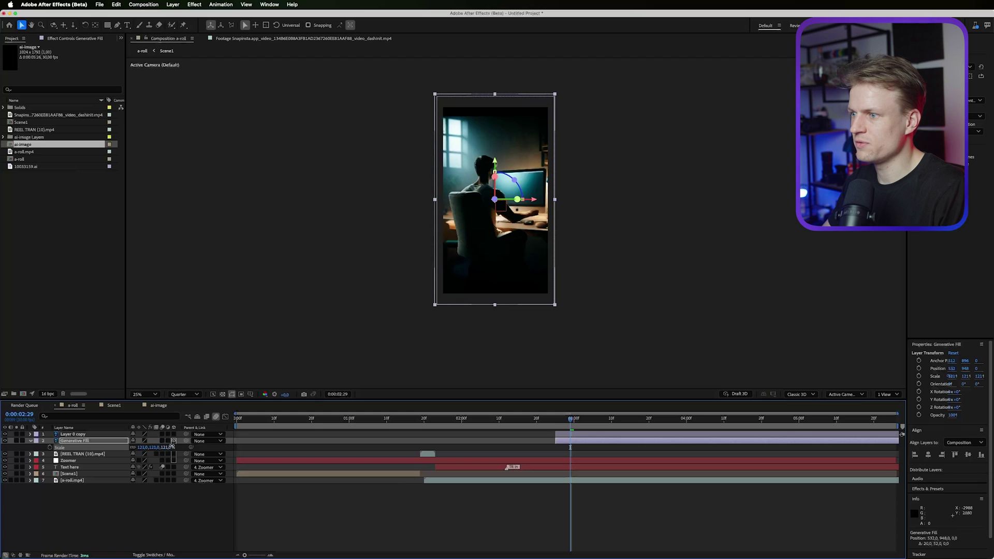
- Make Layer 0 copy 3D and add a one-node 50 mm camera to the a-roll composition
{"action": "left_click", "coordinate": [89, 435]}
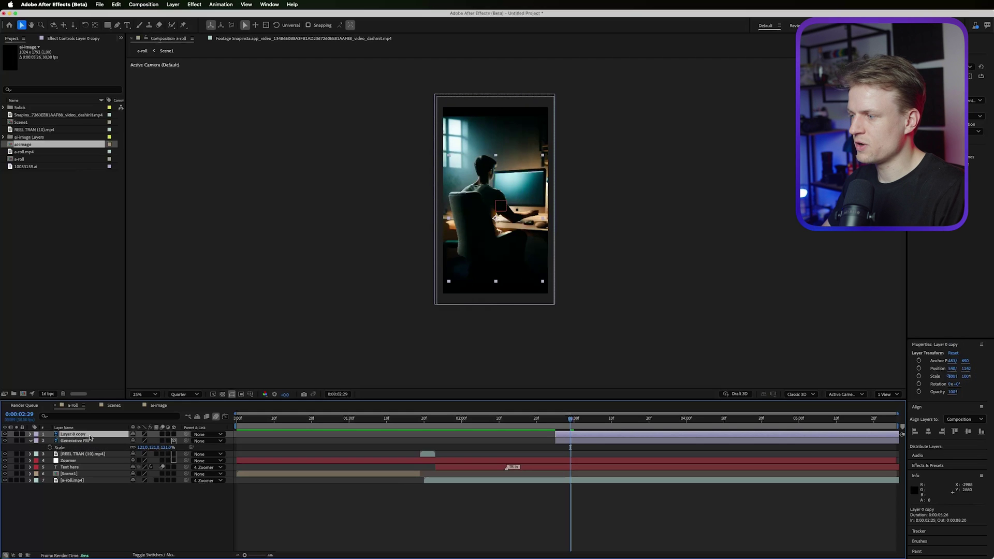
{"action": "left_click", "coordinate": [173, 434]}
{"action": "left_click", "coordinate": [173, 4]}
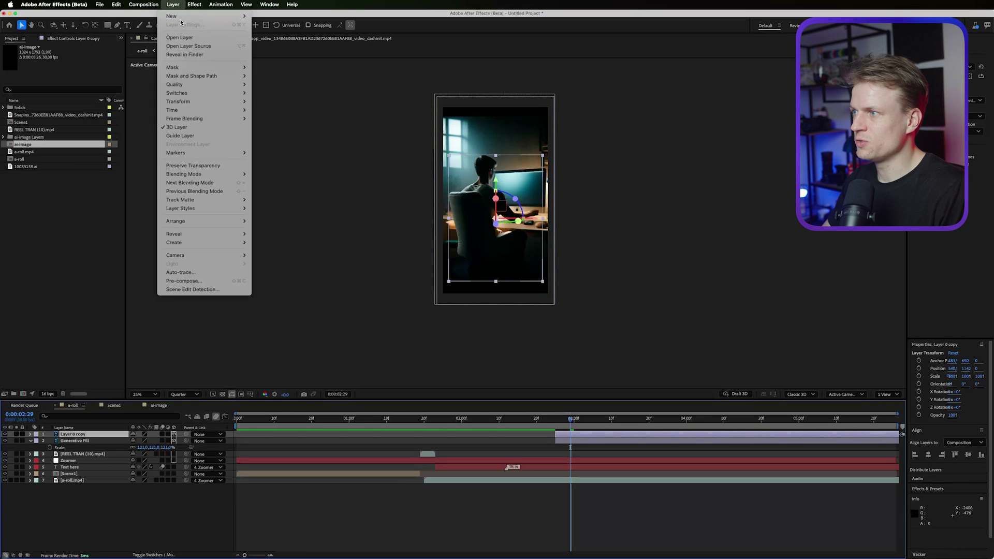
{"action": "mouse_move", "coordinate": [181, 16]}
{"action": "left_click", "coordinate": [321, 41]}
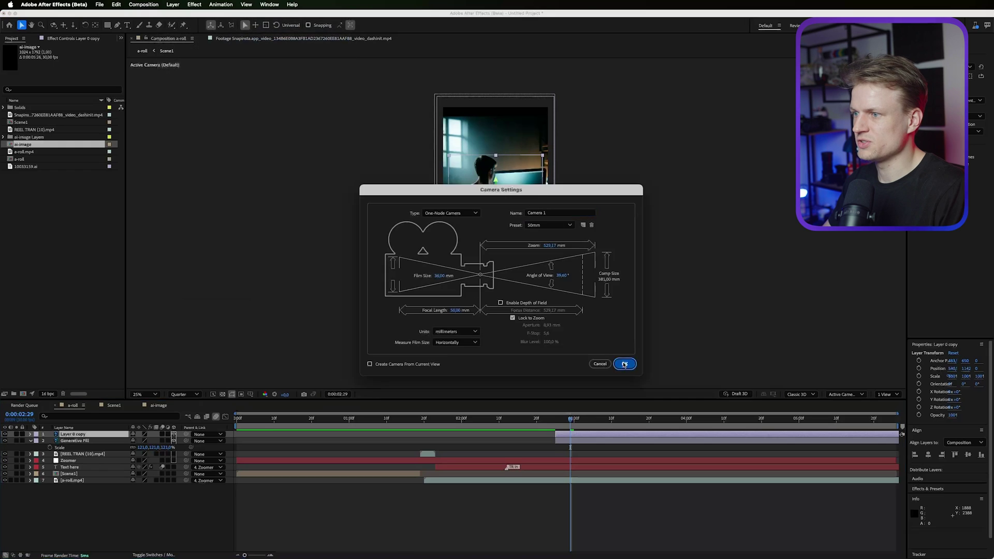
{"action": "left_click", "coordinate": [624, 364]}
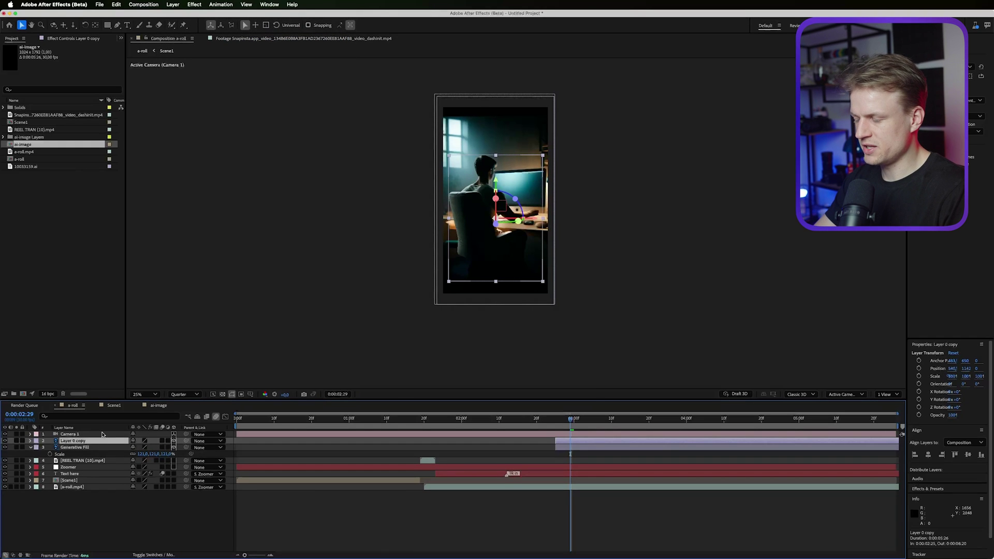
- Bring Layer 0 copy forward to Z -423, scale it to 84%, and lower it to about Y 1194
{"action": "key", "text": "p"}
{"action": "mouse_move", "coordinate": [159, 447]}
{"action": "left_mouse_down"}
{"action": "mouse_move", "coordinate": [137, 446]}
{"action": "mouse_move", "coordinate": [158, 448]}
{"action": "left_mouse_up"}
{"action": "key", "text": "s"}
{"action": "left_click_drag", "start_coordinate": [506, 266], "coordinate": [509, 288]}
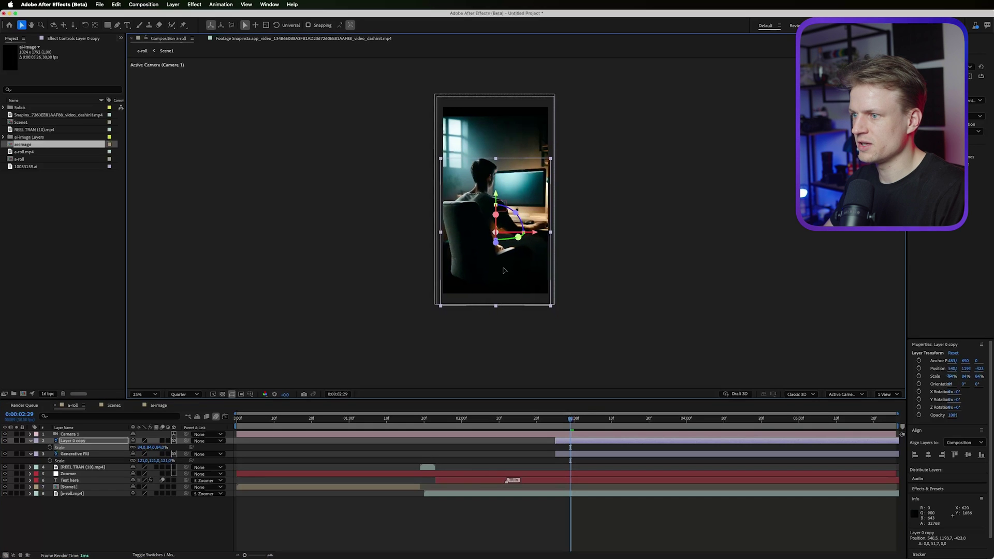
- Keyframe Camera 1's position, placing its end keyframe at 0:00:03:25 and setting X 732 and Z -700 at 0:00:02:25
{"action": "left_click", "coordinate": [83, 434]}
{"action": "key", "text": "p"}
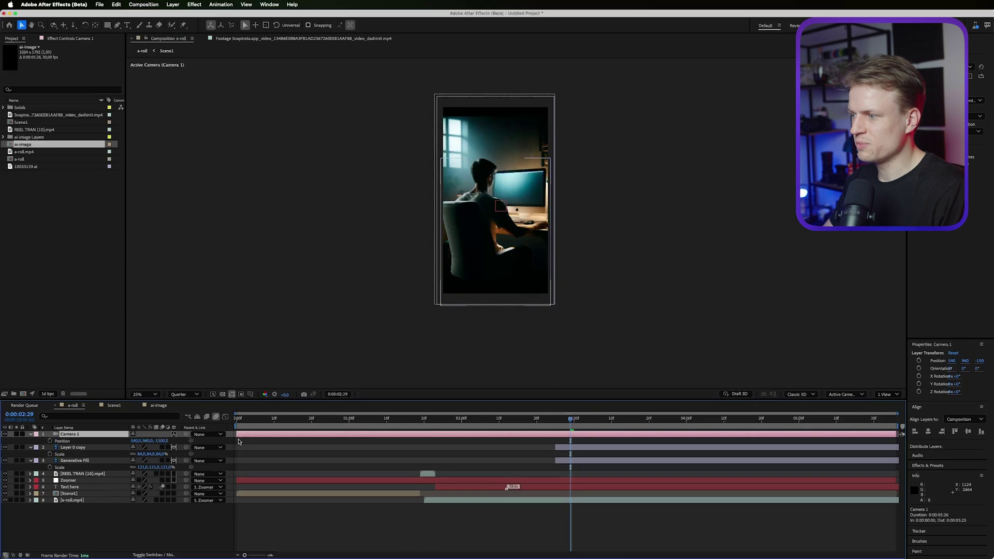
{"action": "left_click", "coordinate": [49, 441]}
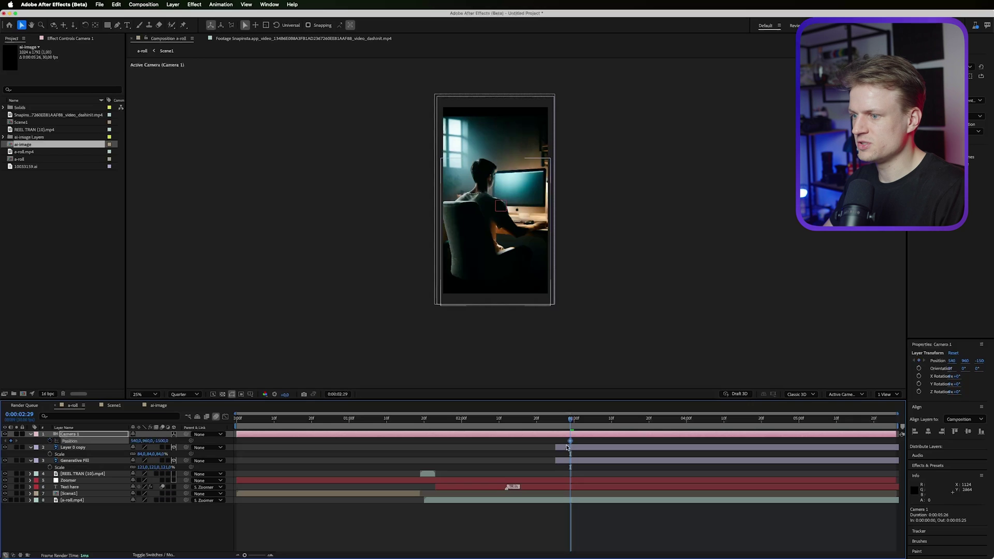
{"action": "left_click_drag", "start_coordinate": [571, 440], "coordinate": [667, 440]}
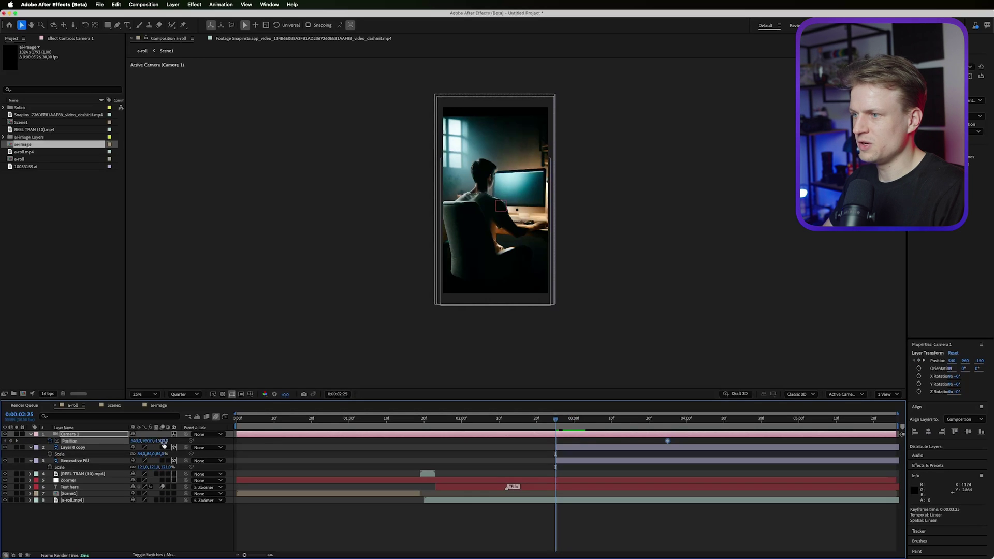
{"action": "left_click_drag", "start_coordinate": [163, 442], "coordinate": [194, 440]}
{"action": "left_click_drag", "start_coordinate": [135, 441], "coordinate": [209, 434]}
- Apply Easy Ease to both camera position keyframes and preview the camera move
{"action": "left_click_drag", "start_coordinate": [681, 438], "coordinate": [552, 449]}
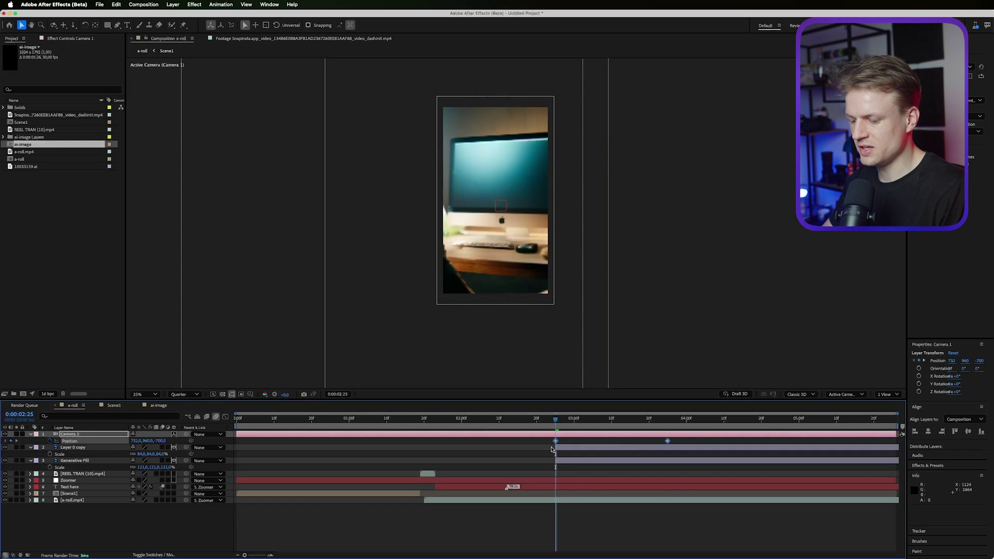
{"action": "key", "text": "F9"}
{"action": "right_click", "coordinate": [667, 442]}
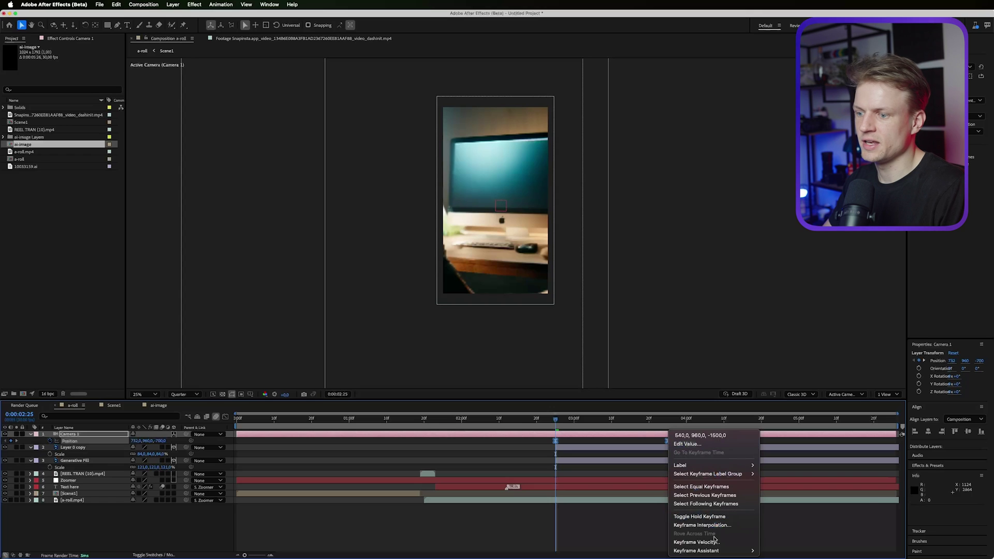
{"action": "left_click", "coordinate": [564, 427]}
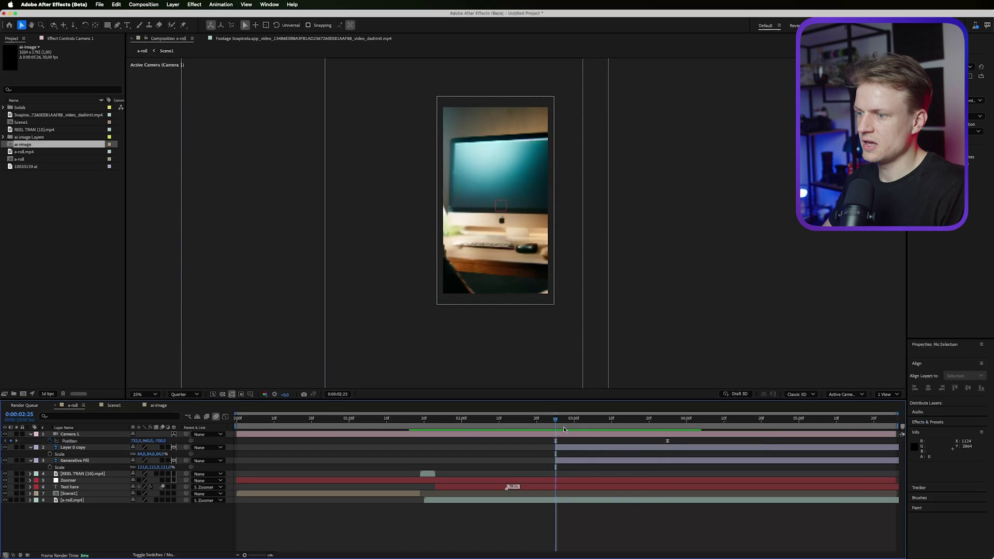
{"action": "left_click", "coordinate": [561, 424]}
{"action": "mouse_move", "coordinate": [561, 425]}
{"action": "left_mouse_down"}
{"action": "mouse_move", "coordinate": [536, 421]}
{"action": "mouse_move", "coordinate": [556, 420]}
{"action": "left_mouse_up"}
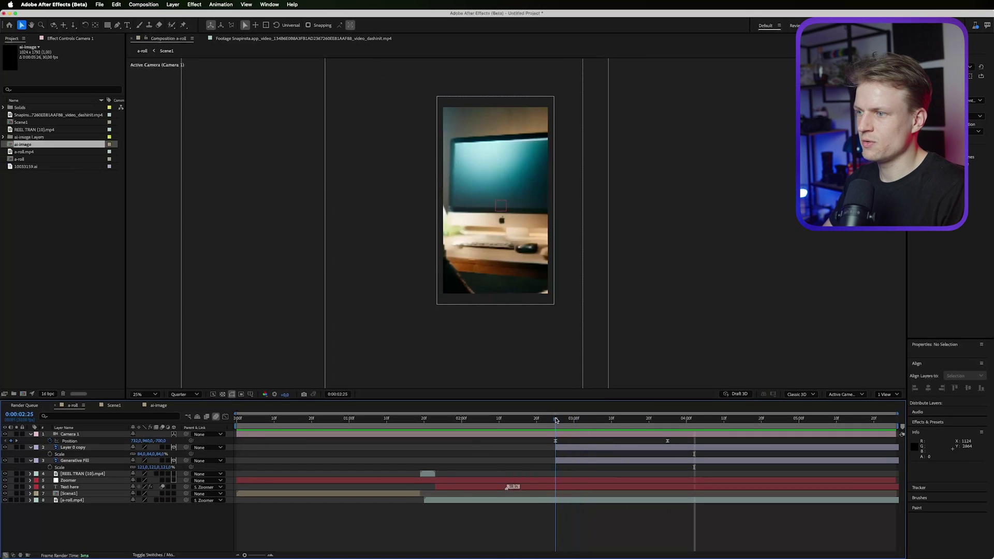
- Keyframe the camera's Y and Z rotation at 0° at 0:00:03:14, and set about -2.9° and 4.7° at 0:00:02:25
{"action": "left_click", "coordinate": [71, 434]}
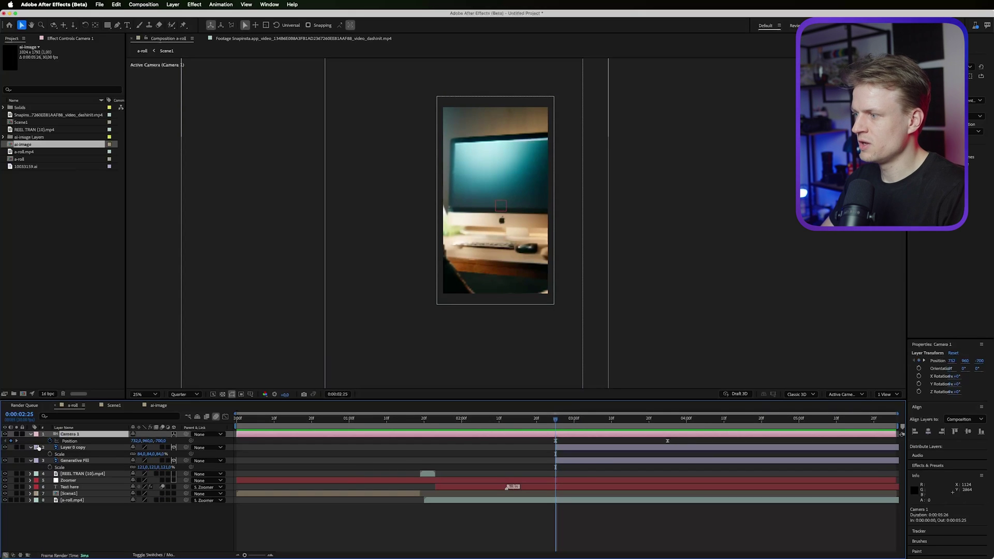
{"action": "key", "text": "r"}
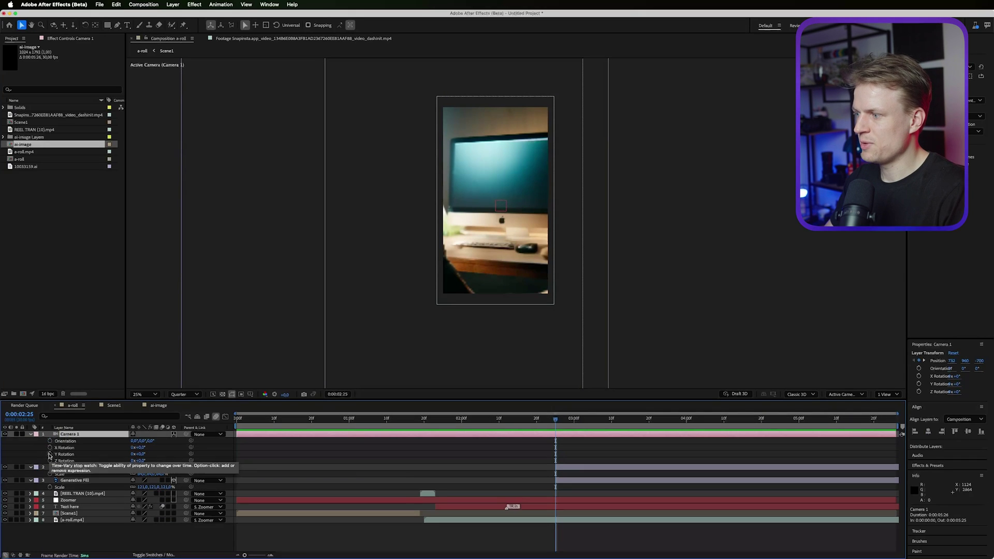
{"action": "left_click", "coordinate": [49, 455]}
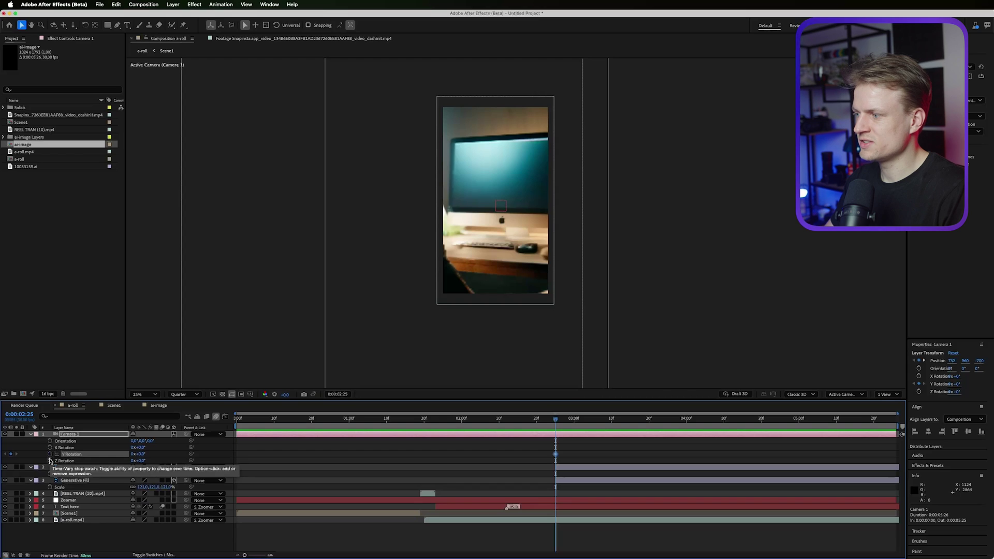
{"action": "left_click", "coordinate": [49, 460]}
{"action": "left_click_drag", "start_coordinate": [534, 446], "coordinate": [626, 460]}
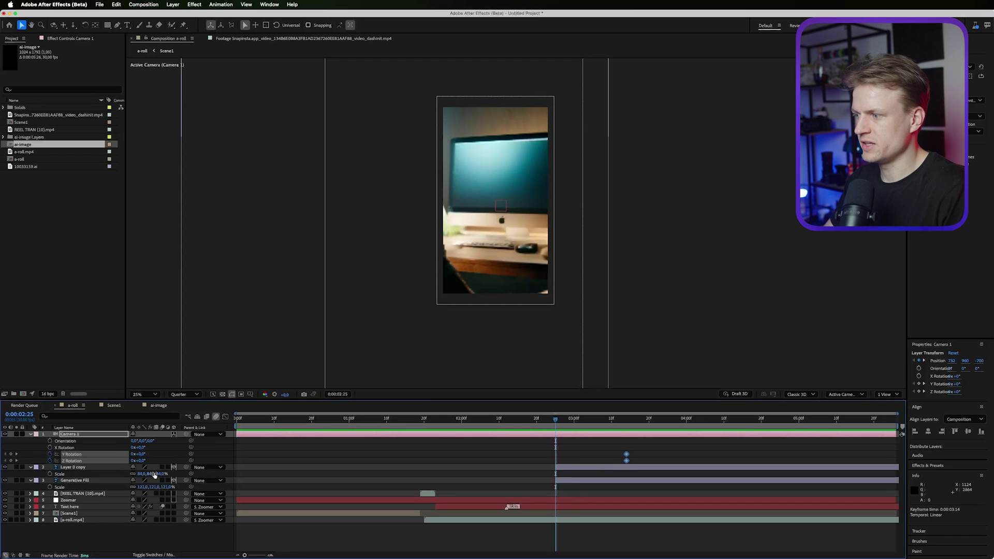
{"action": "mouse_move", "coordinate": [146, 461]}
{"action": "left_mouse_down"}
{"action": "mouse_move", "coordinate": [161, 459]}
{"action": "mouse_move", "coordinate": [107, 460]}
{"action": "mouse_move", "coordinate": [131, 455]}
{"action": "left_mouse_up"}
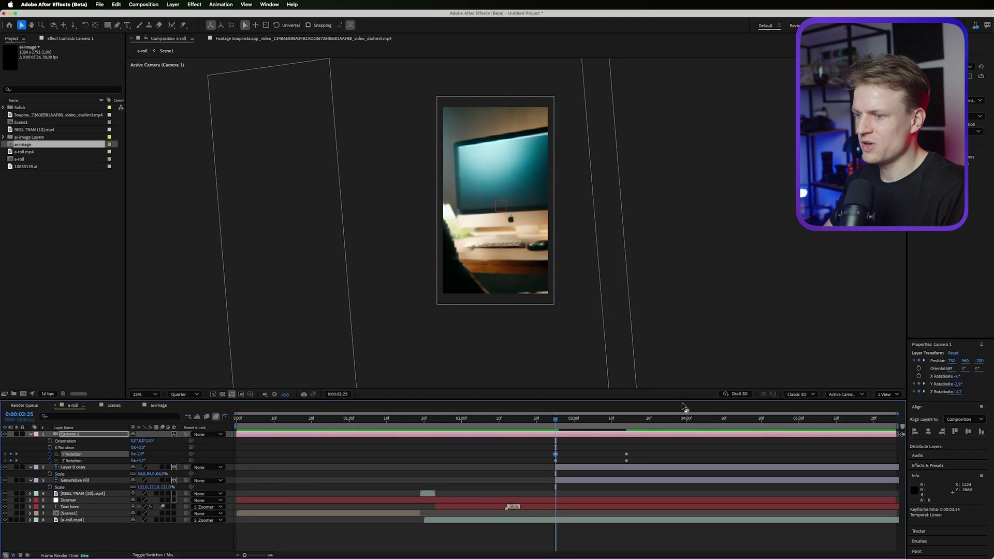
- Apply Easy Ease to all of the camera's Y and Z rotation keyframes
{"action": "left_click_drag", "start_coordinate": [642, 447], "coordinate": [550, 457]}
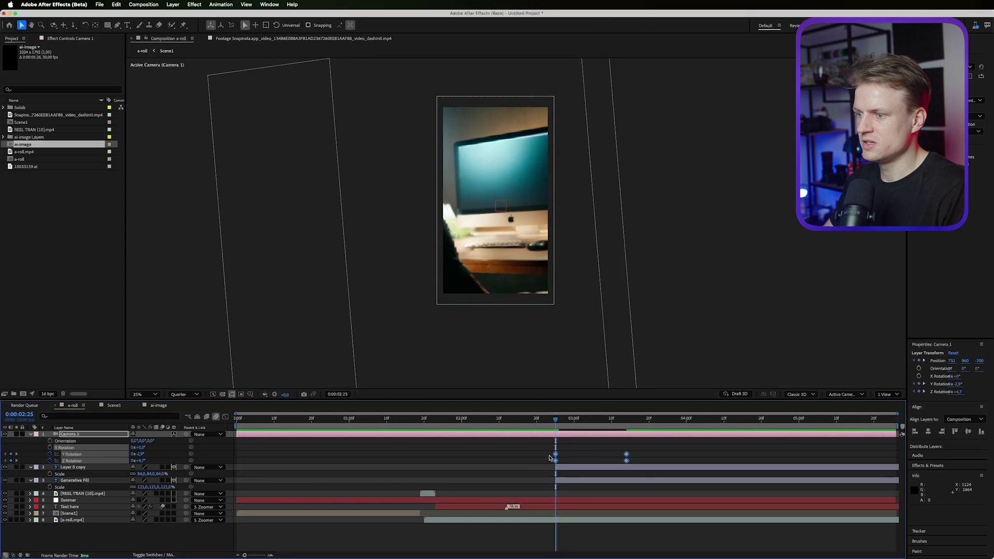
{"action": "right_click", "coordinate": [557, 462]}
{"action": "mouse_move", "coordinate": [621, 539]}
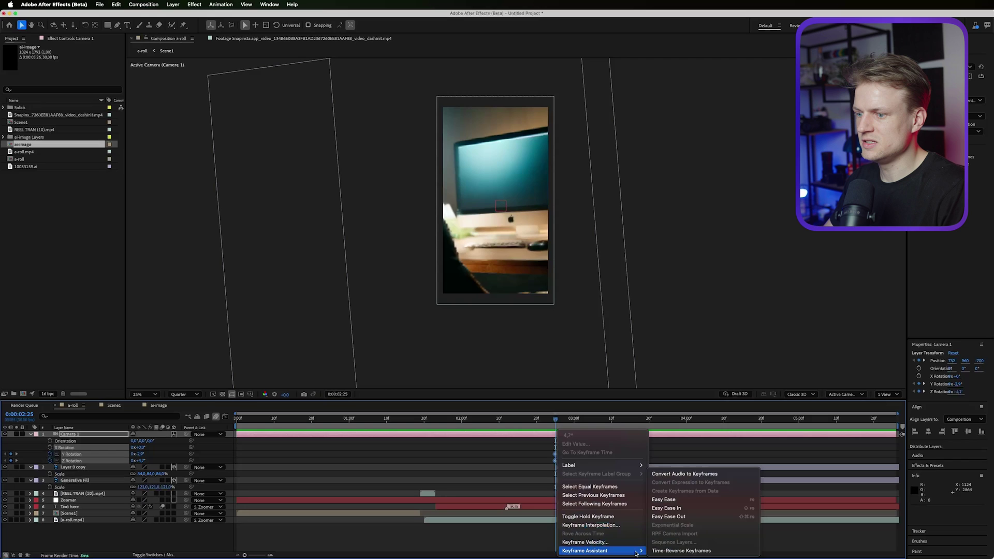
{"action": "left_click", "coordinate": [697, 509]}
{"action": "left_click", "coordinate": [563, 422]}
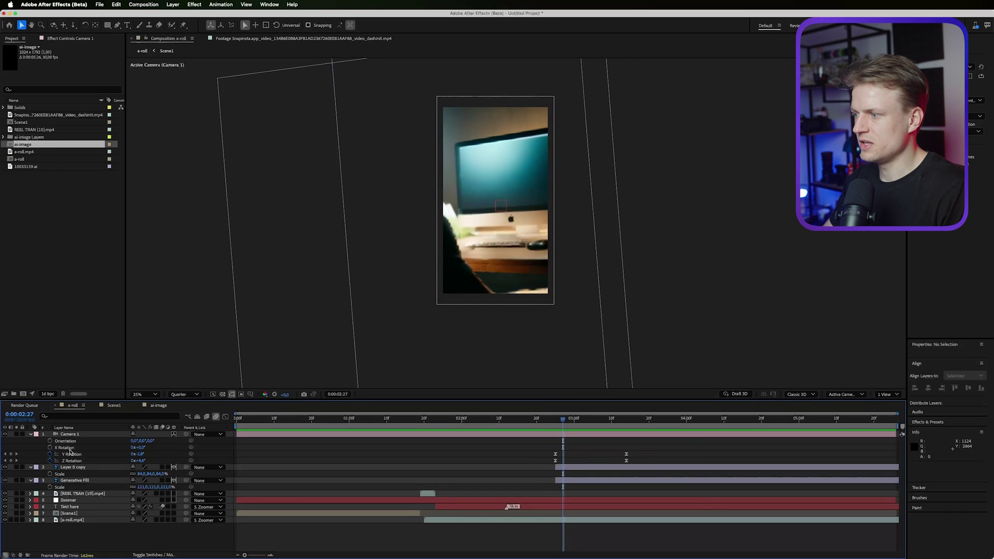
- Reshape the camera position speed curve to start fast and ease out slowly, and check the motion
{"action": "left_click", "coordinate": [103, 433]}
{"action": "key", "text": "p"}
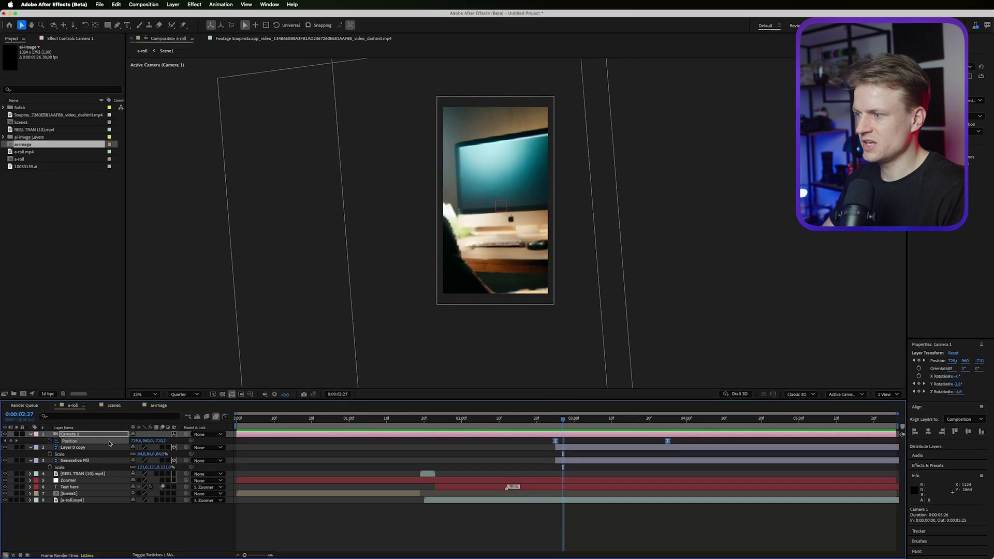
{"action": "left_click", "coordinate": [225, 417]}
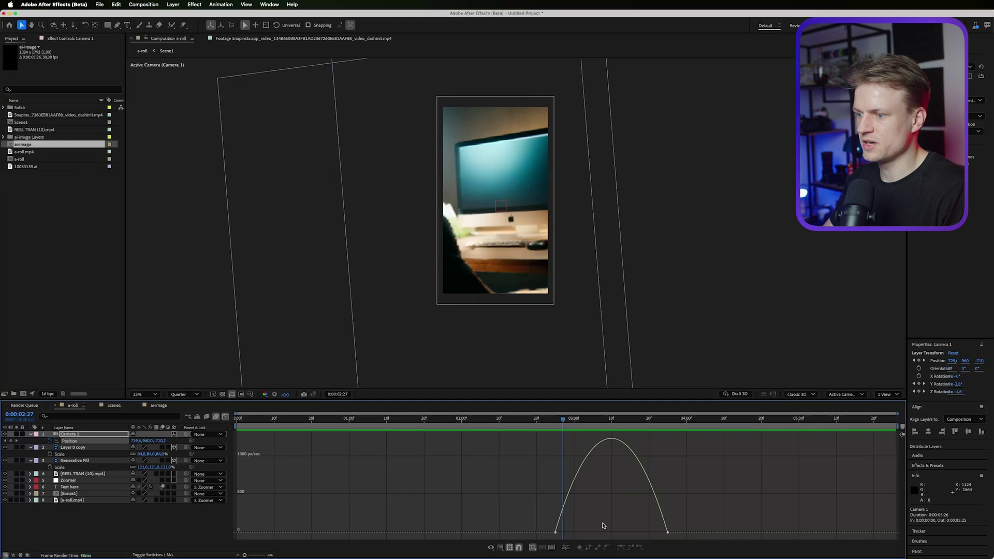
{"action": "left_click", "coordinate": [556, 533]}
{"action": "left_click_drag", "start_coordinate": [574, 534], "coordinate": [562, 533]}
{"action": "left_click_drag", "start_coordinate": [649, 534], "coordinate": [612, 533]}
{"action": "key", "text": "space"}
{"action": "left_click_drag", "start_coordinate": [561, 422], "coordinate": [600, 422]}
- Return to the keyframe view and move the camera's final position and rotation keyframes to 0:00:04:04
{"action": "key", "text": "shift+F3"}
{"action": "left_click_drag", "start_coordinate": [667, 441], "coordinate": [701, 451]}
{"action": "left_click", "coordinate": [701, 434]}
{"action": "key", "text": "u"}
{"action": "key", "text": "u"}
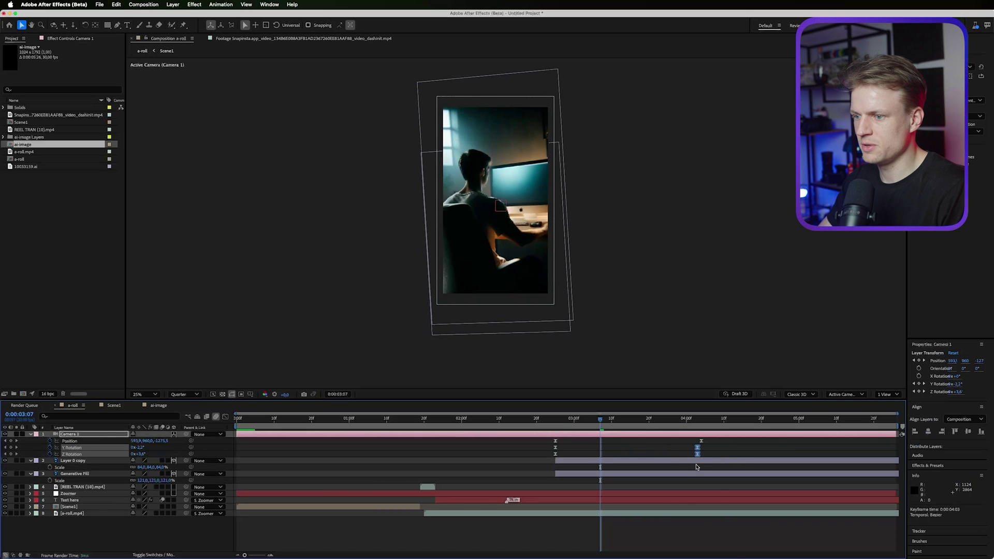
- Enable motion blur on Layer 0 copy and Generative Fill, and preview the shot from 0:00:02:25
{"action": "left_click_drag", "start_coordinate": [552, 419], "coordinate": [571, 435]}
{"action": "left_click", "coordinate": [576, 474]}
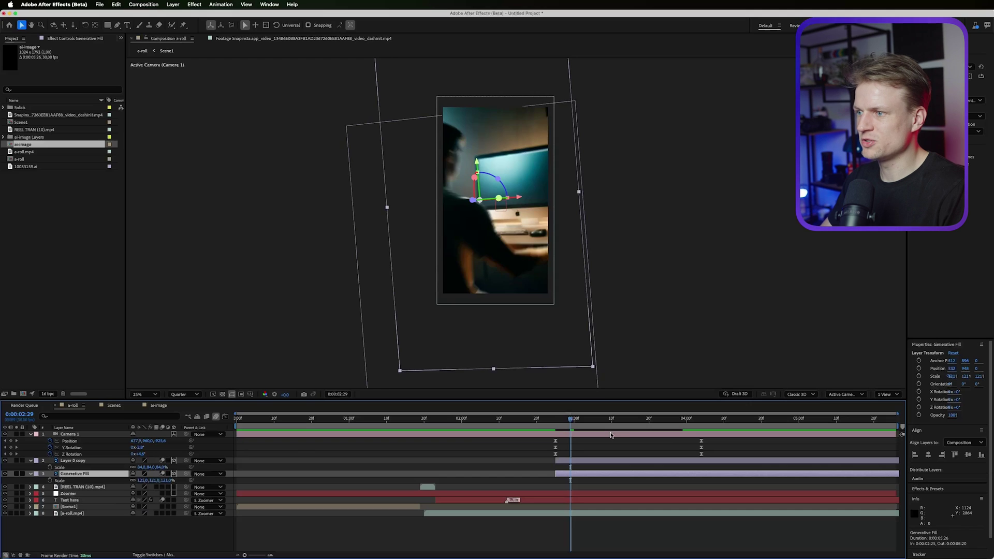
{"action": "left_click", "coordinate": [556, 422]}
{"action": "key", "text": "space"}
{"action": "key", "text": "space"}
{"action": "key", "text": "space"}
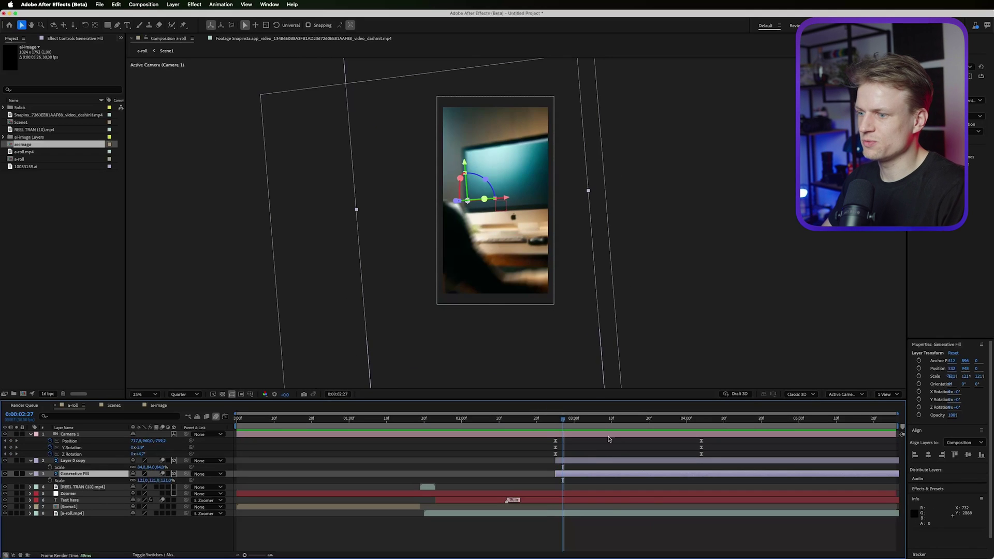
- Add a "TEXT HERE" text layer, make it 3D, and place it over the computer monitor
{"action": "left_click", "coordinate": [609, 439]}
{"action": "left_click", "coordinate": [126, 25]}
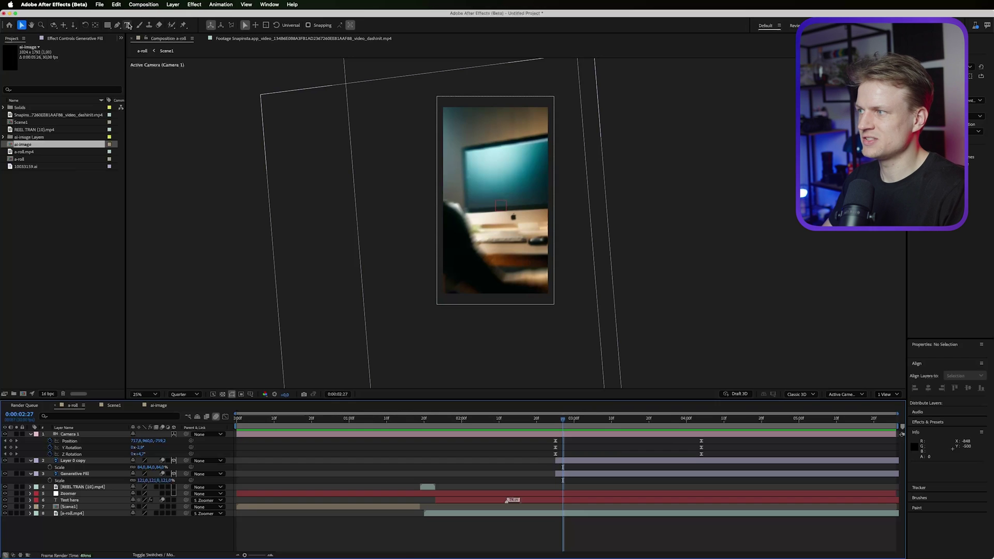
{"action": "left_click", "coordinate": [483, 181]}
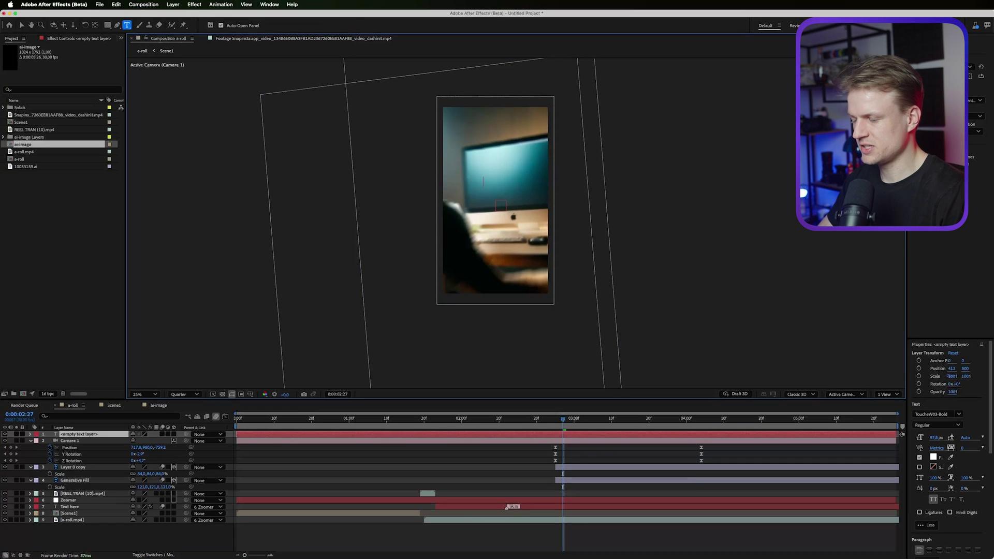
{"action": "type", "text": "TEXT HERE"}
{"action": "left_click", "coordinate": [173, 434]}
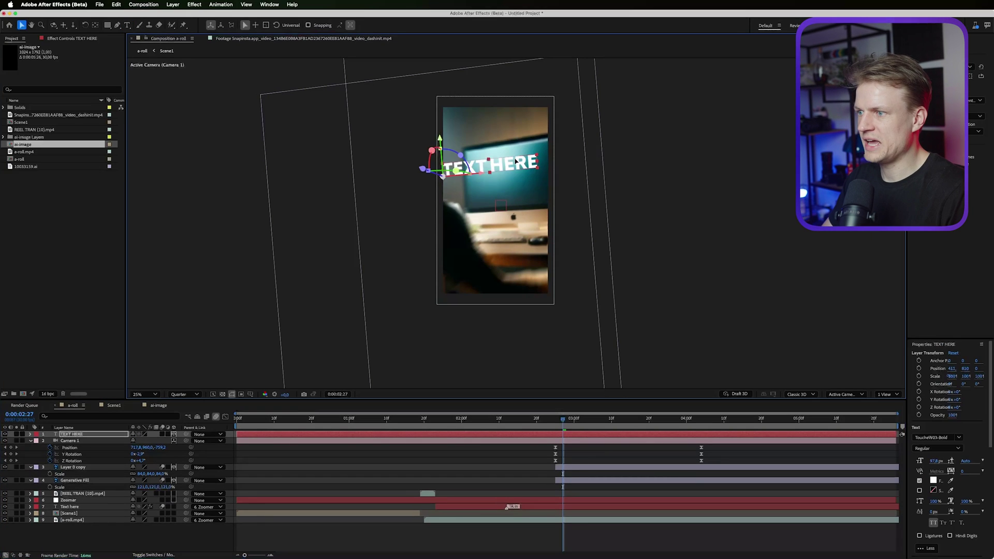
- Find the Typewriter animation preset and apply it to the TEXT HERE layer
{"action": "left_click", "coordinate": [941, 346]}
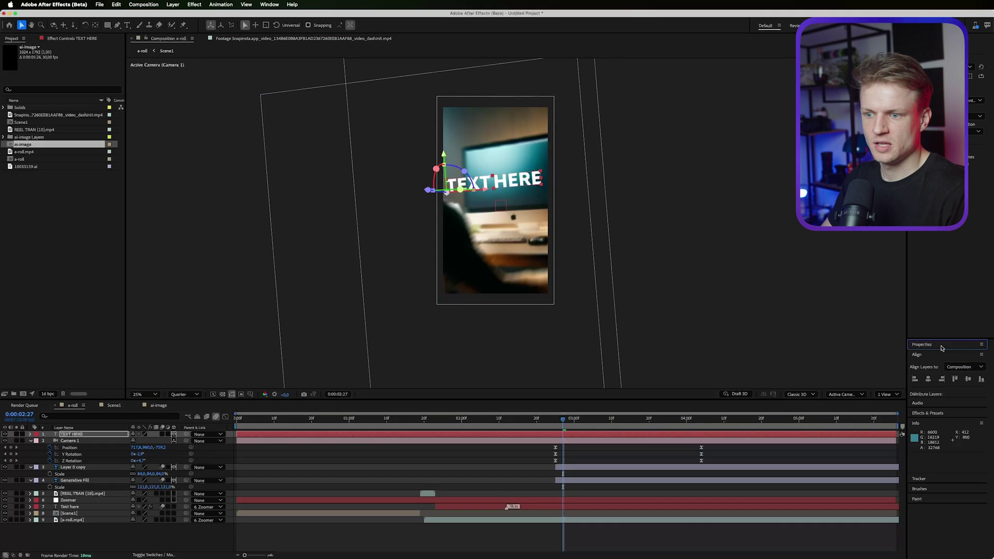
{"action": "left_click", "coordinate": [924, 413]}
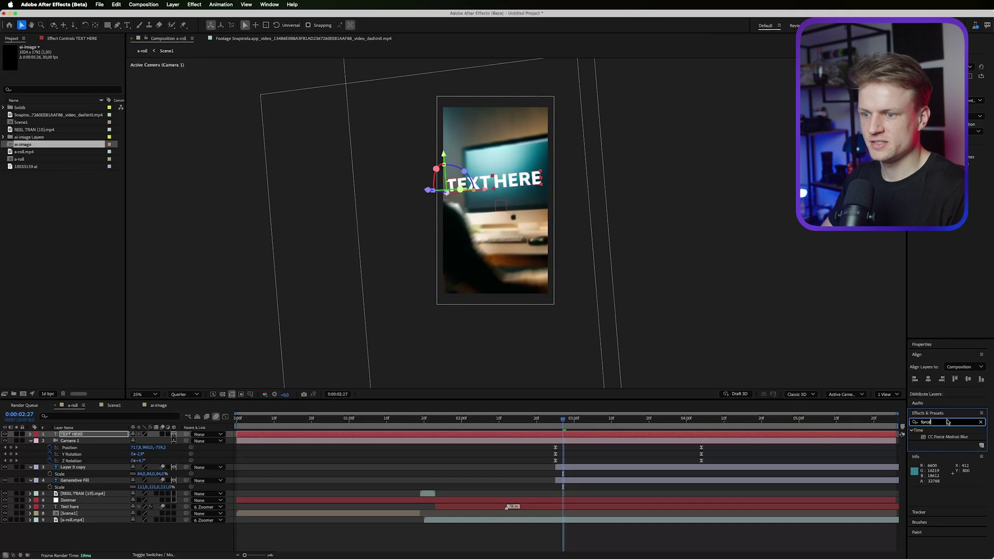
{"action": "key", "text": "BackSpace"}
{"action": "key", "text": "BackSpace"}
{"action": "key", "text": "BackSpace"}
{"action": "key", "text": "BackSpace"}
{"action": "key", "text": "BackSpace"}
{"action": "type", "text": "type"}
{"action": "double_click", "coordinate": [947, 470]}
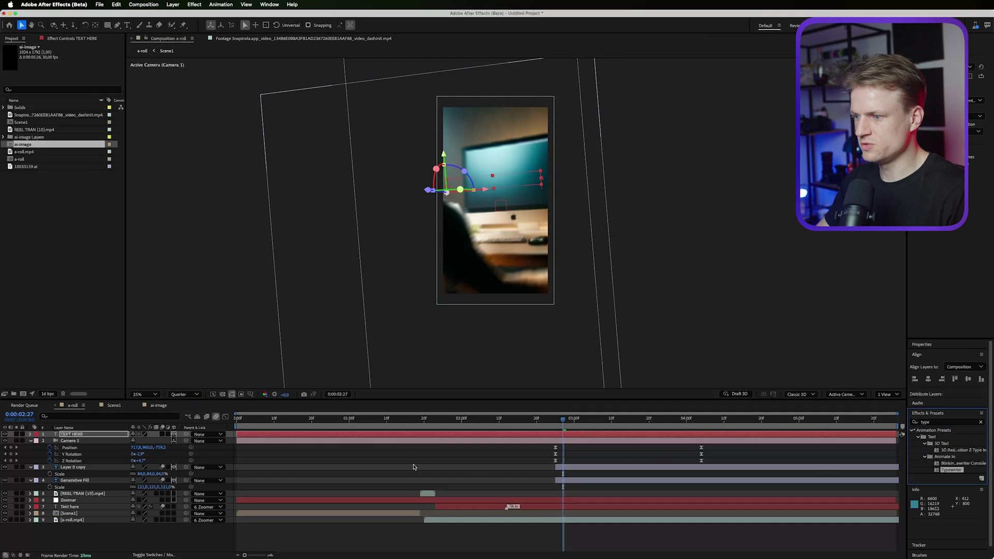
- Retime the typewriter Start keyframes to run from 0:00:02:25 to 0:00:03:09 and preview the text reveal
{"action": "key", "text": "u"}
{"action": "left_click_drag", "start_coordinate": [564, 452], "coordinate": [562, 452]}
{"action": "left_click_drag", "start_coordinate": [844, 447], "coordinate": [608, 448]}
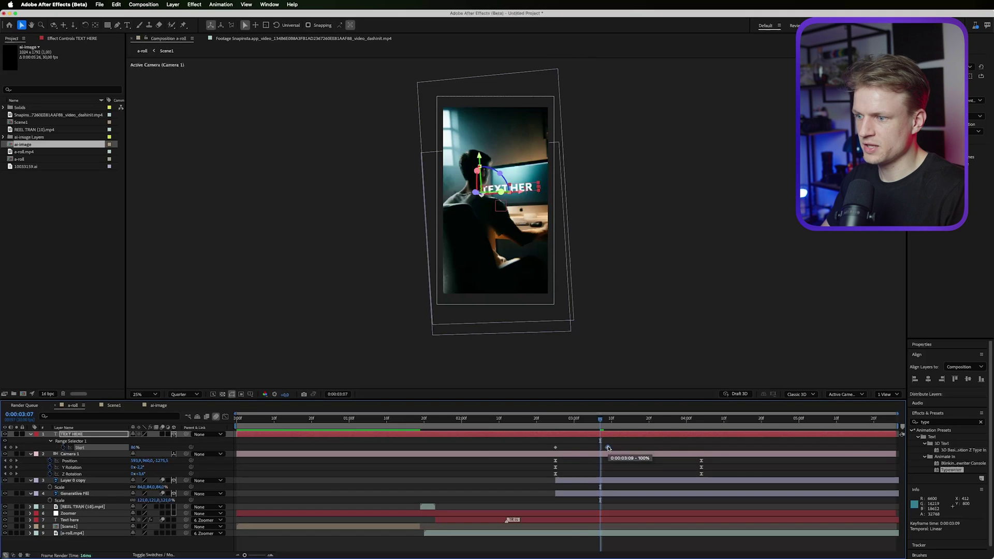
{"action": "key", "text": "space"}
{"action": "key", "text": "space"}
- Bring the TEXT HERE layer forward to Z -67.4 and preview the shot
{"action": "key", "text": "p"}
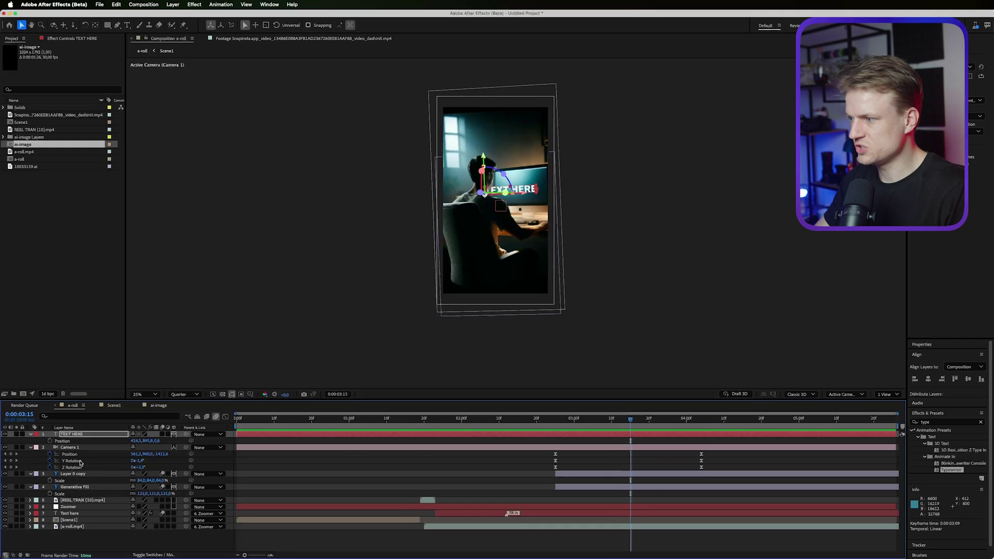
{"action": "left_click_drag", "start_coordinate": [156, 441], "coordinate": [156, 441]}
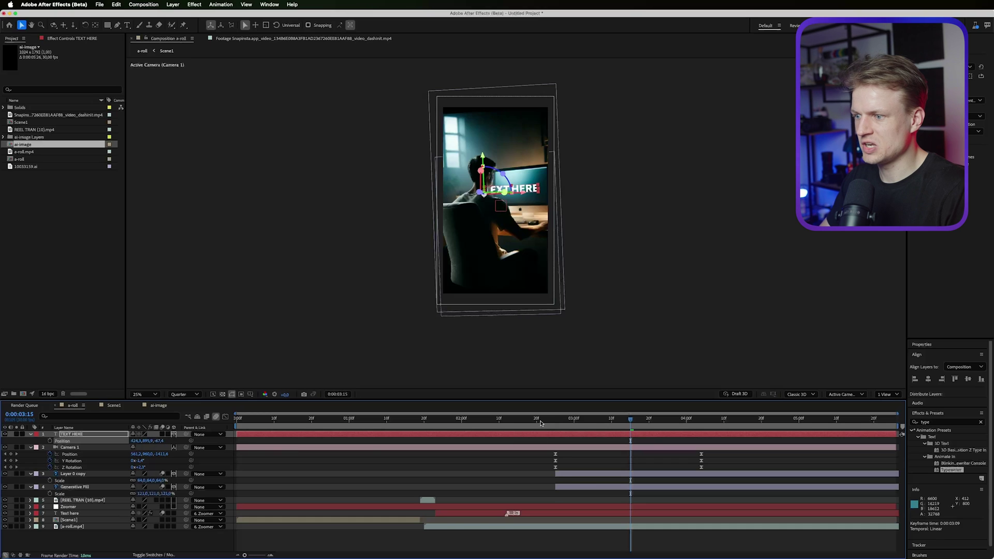
{"action": "key", "text": "space"}
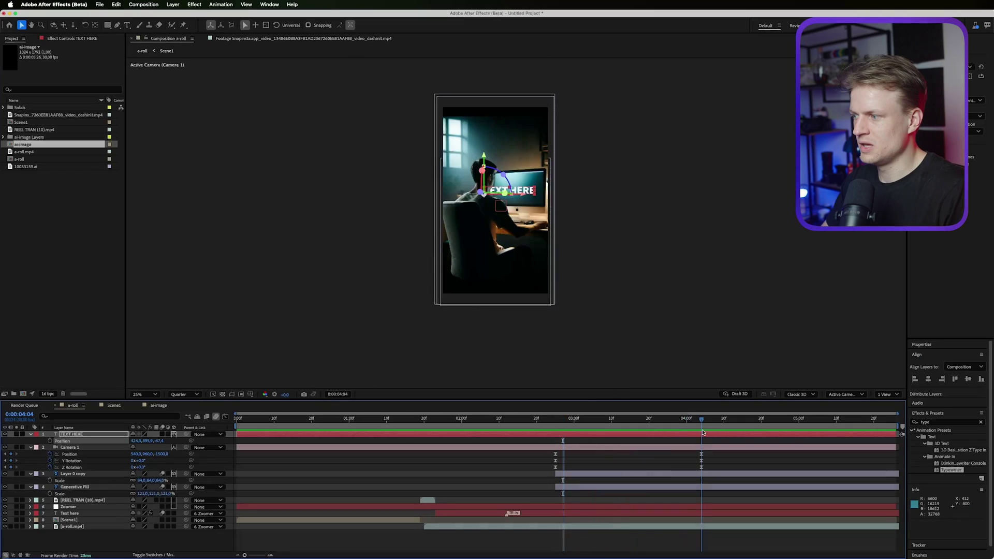
- Set the camera's Z position to -1368.2 at 0:00:04:04 and keyframe it at about -1650 at 0:00:04:23
{"action": "left_click_drag", "start_coordinate": [702, 432], "coordinate": [703, 432]}
{"action": "left_click_drag", "start_coordinate": [165, 453], "coordinate": [634, 413]}
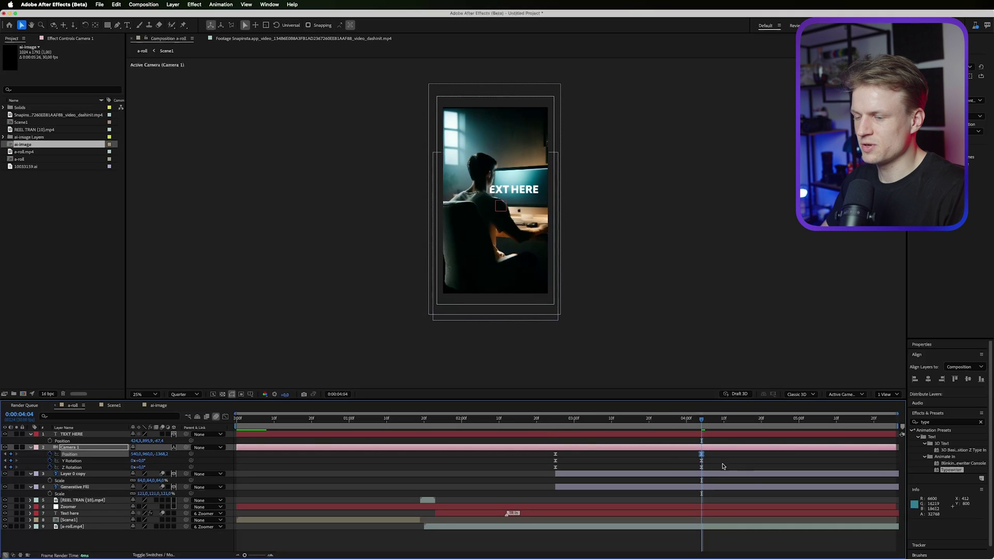
{"action": "left_click_drag", "start_coordinate": [799, 421], "coordinate": [761, 434]}
{"action": "left_click_drag", "start_coordinate": [797, 428], "coordinate": [773, 429]}
{"action": "left_click_drag", "start_coordinate": [161, 454], "coordinate": [55, 459]}
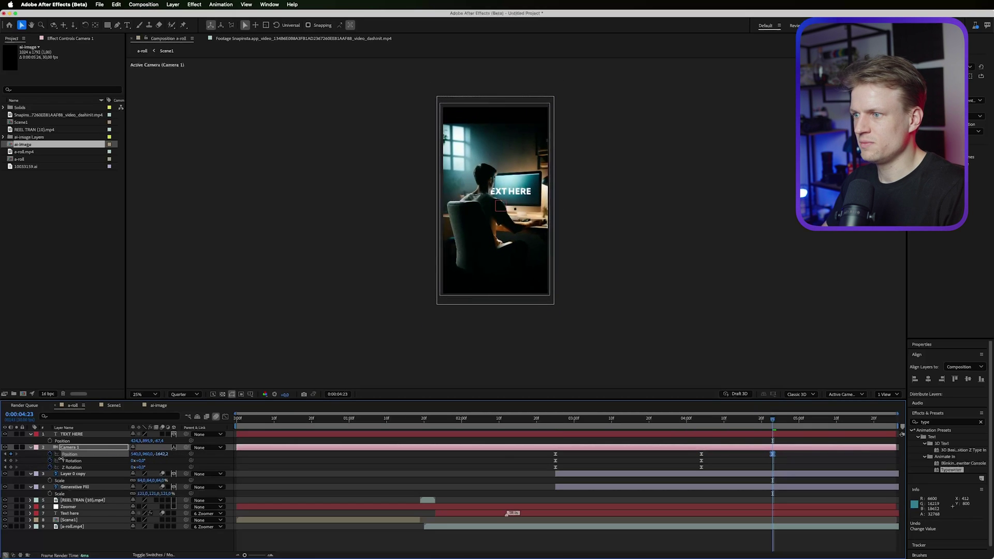
- Preview the AI-image shot from 0:00:02:25, then return to the camera keyframe at 0:00:04:04
{"action": "left_click_drag", "start_coordinate": [672, 427], "coordinate": [555, 434]}
{"action": "key", "text": "space"}
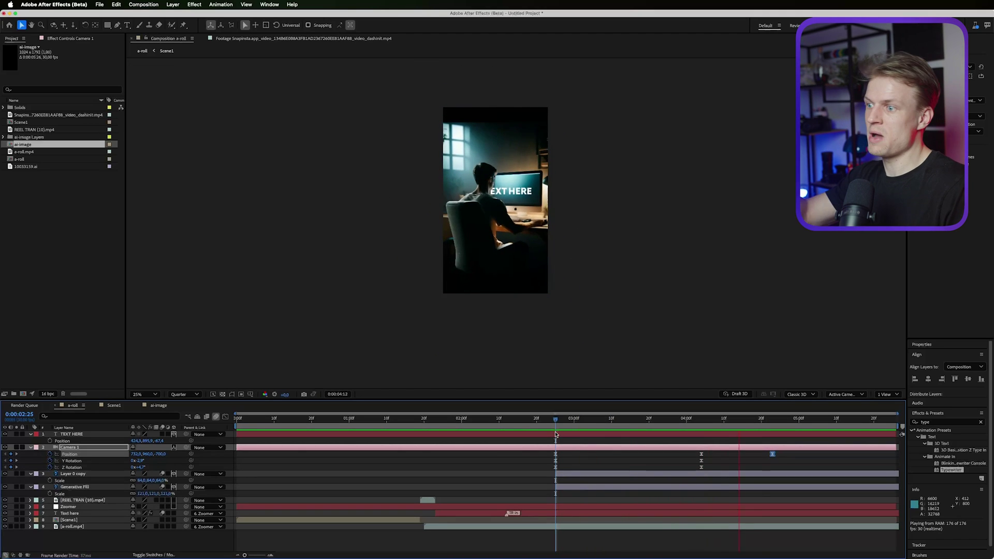
{"action": "key", "text": "space"}
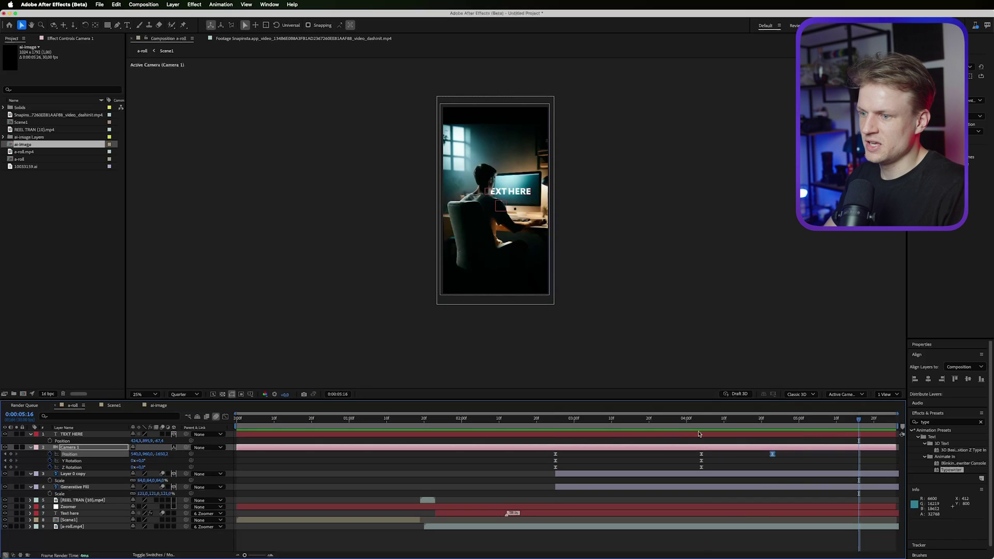
{"action": "key", "text": "j"}
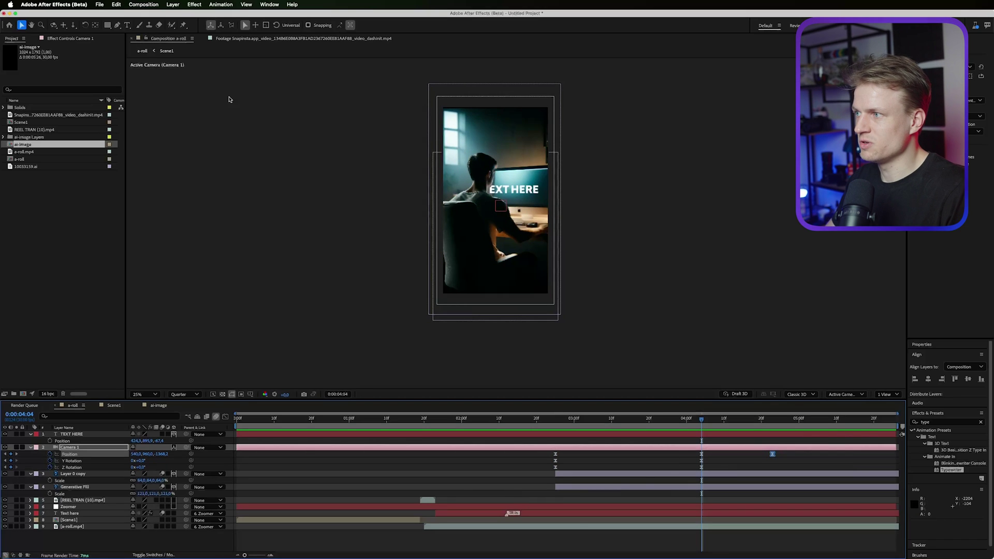
- Create an adjustment layer and place it directly below Camera 1, above the TEXT HERE layer
{"action": "left_click", "coordinate": [179, 5]}
{"action": "mouse_move", "coordinate": [228, 16]}
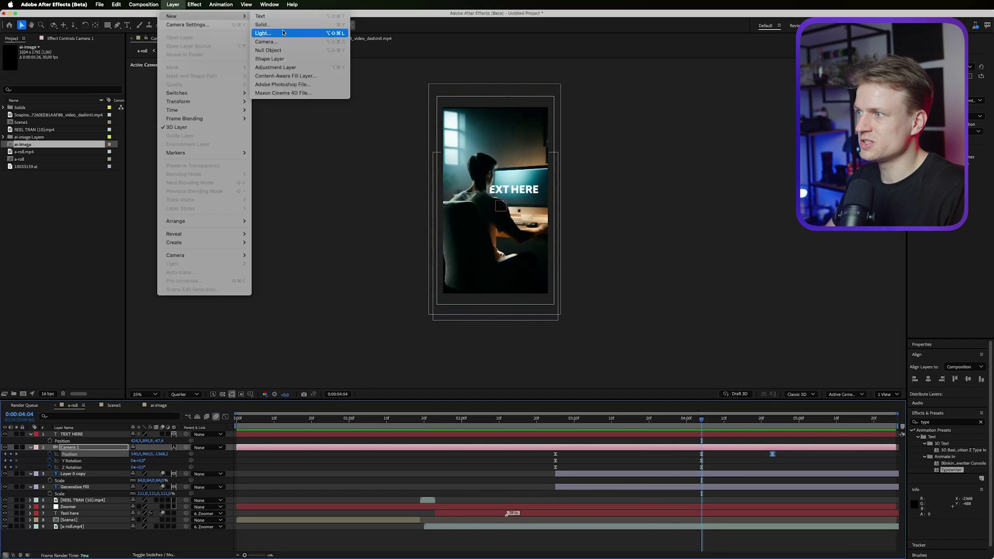
{"action": "left_click", "coordinate": [296, 67]}
{"action": "left_click_drag", "start_coordinate": [94, 434], "coordinate": [95, 477]}
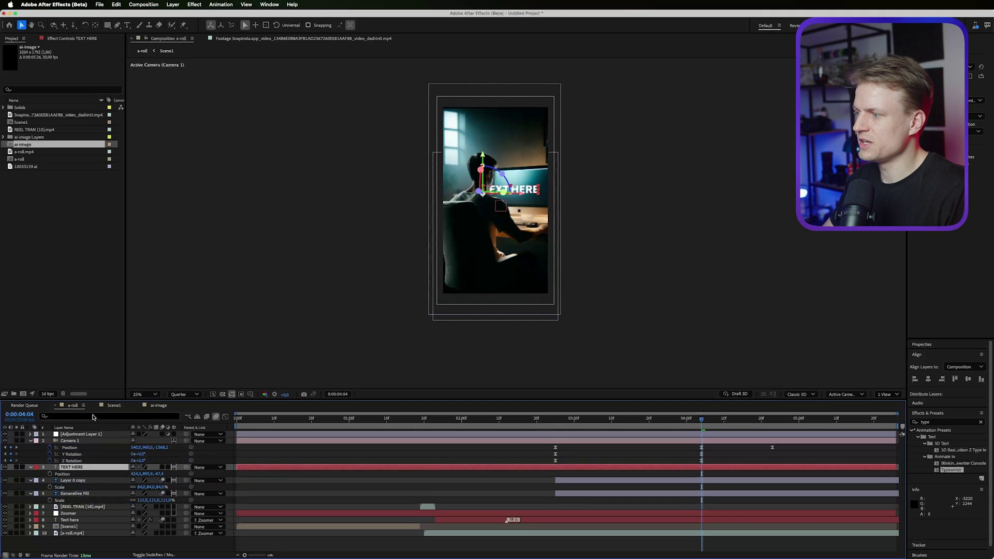
{"action": "left_click_drag", "start_coordinate": [78, 435], "coordinate": [87, 460]}
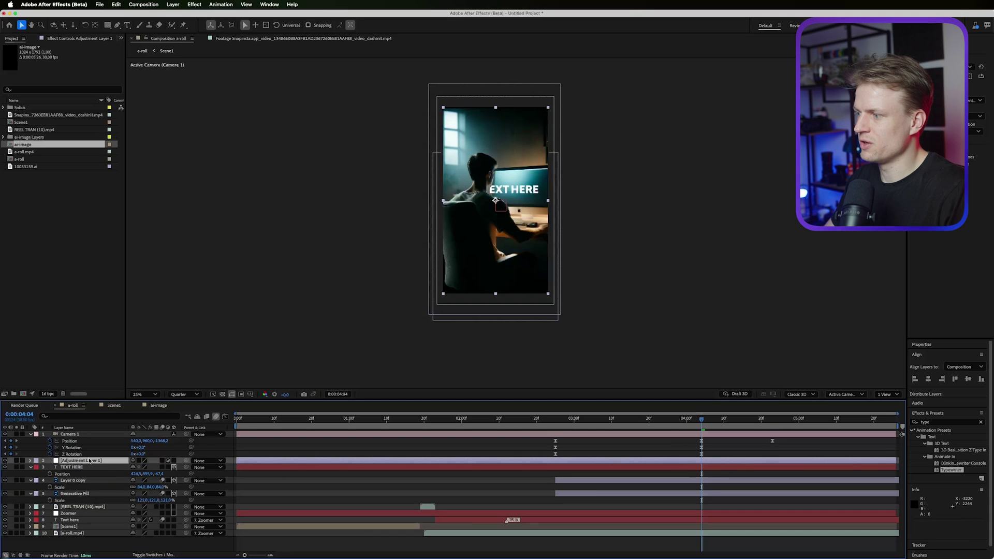
- Find the Gaussian Blur effect and apply it to the adjustment layer
{"action": "key", "text": "super+a"}
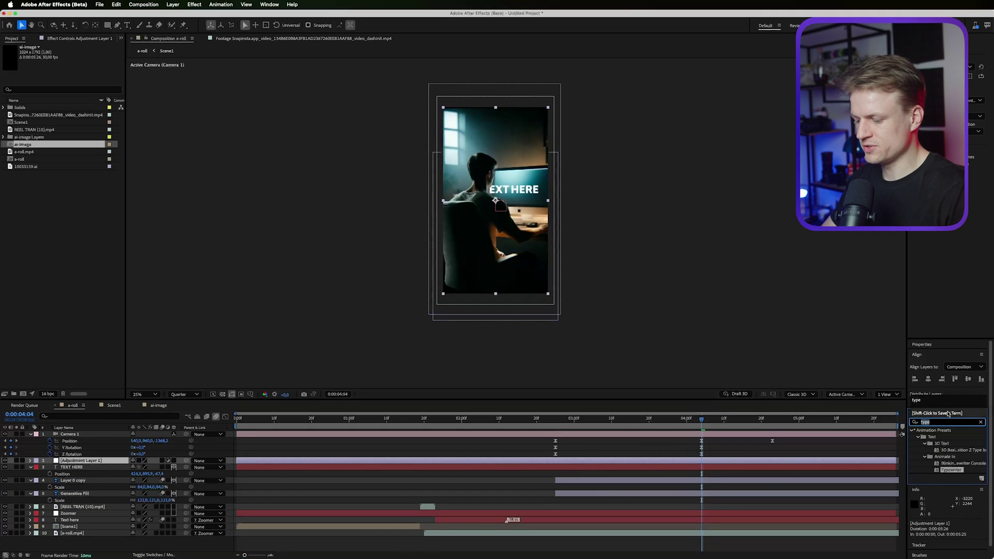
{"action": "type", "text": "gause"}
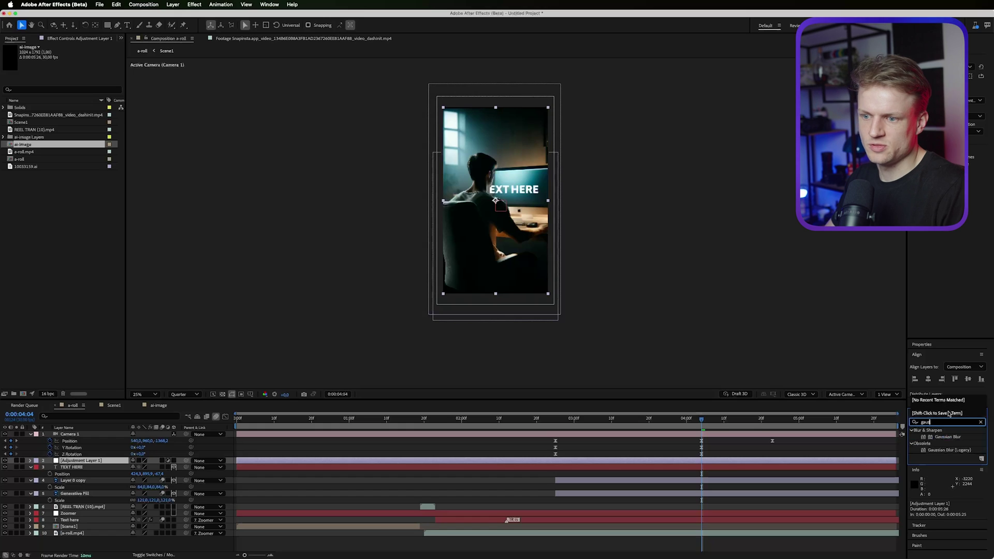
{"action": "key", "text": "BackSpace"}
{"action": "double_click", "coordinate": [948, 436]}
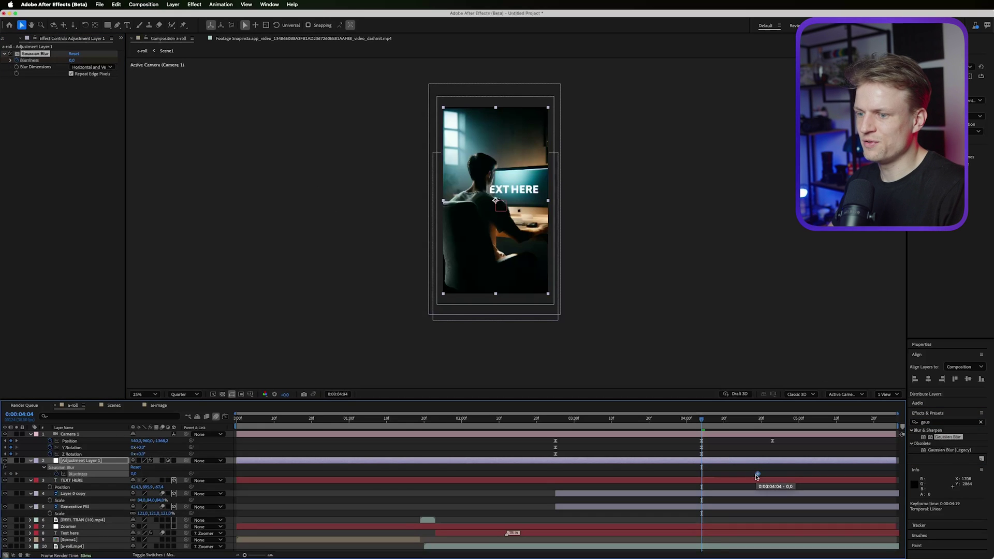
- Keyframe the Gaussian Blur's Blurriness at 0 at 0:00:04:04 and at 30 at 0:00:04:19
{"action": "left_click", "coordinate": [734, 461]}
{"action": "left_click", "coordinate": [10, 474]}
{"action": "left_click_drag", "start_coordinate": [720, 422], "coordinate": [757, 421]}
{"action": "left_click", "coordinate": [72, 61]}
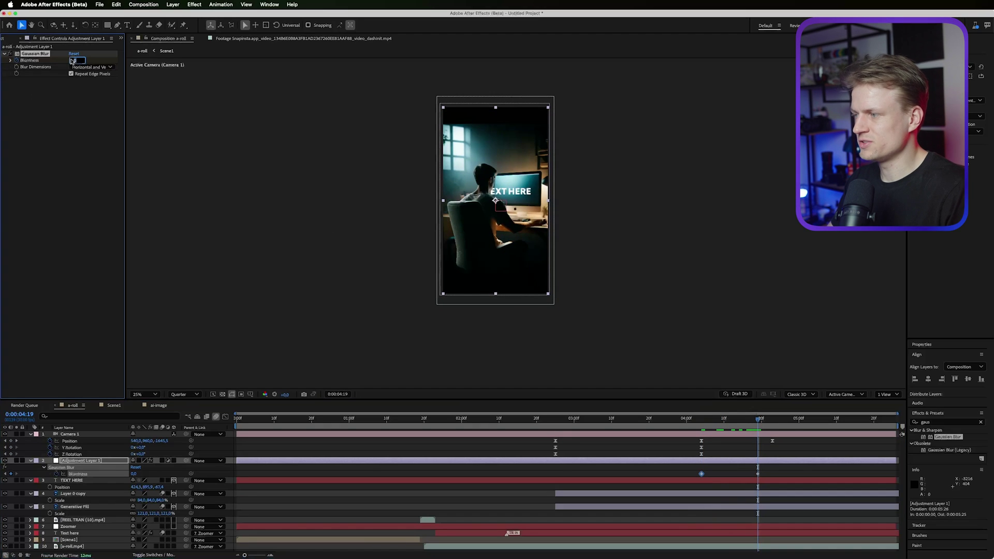
{"action": "type", "text": "30"}
{"action": "key", "text": "Return"}
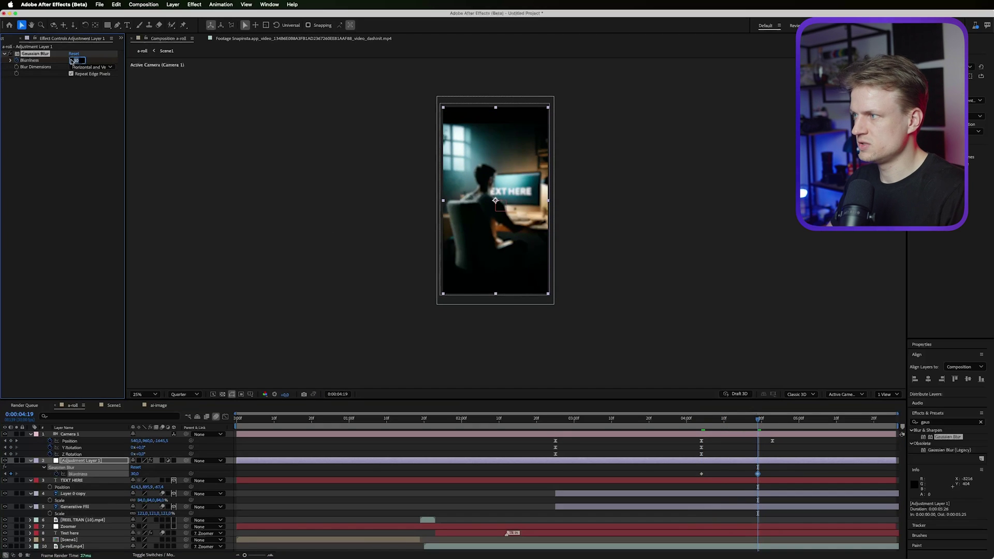
- Preview the blur transition, then move its end keyframe to 0:00:04:13 with a Blurriness of 25
{"action": "left_click_drag", "start_coordinate": [695, 425], "coordinate": [698, 425]}
{"action": "key", "text": "space"}
{"action": "key", "text": "space"}
{"action": "left_click", "coordinate": [671, 425]}
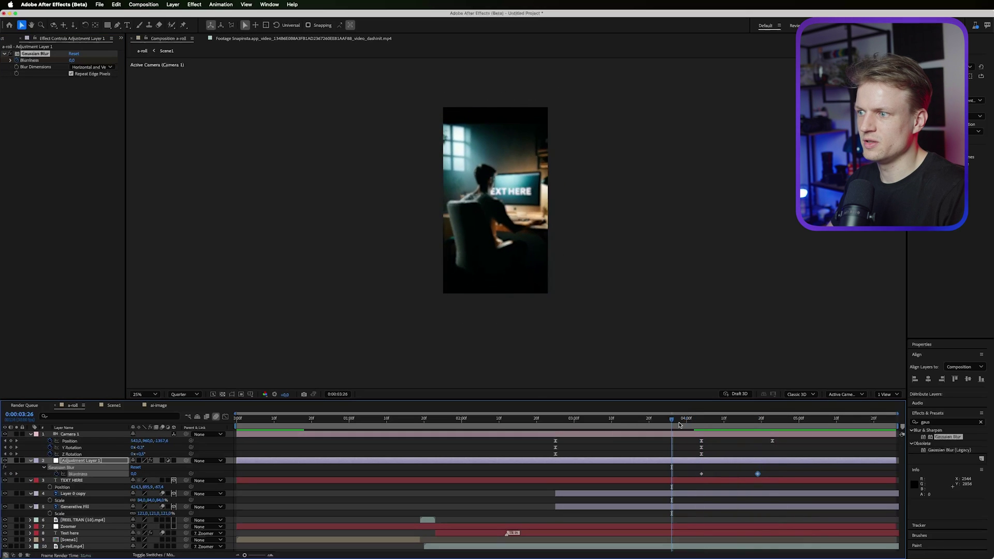
{"action": "key", "text": "space"}
{"action": "left_click_drag", "start_coordinate": [682, 428], "coordinate": [694, 425]}
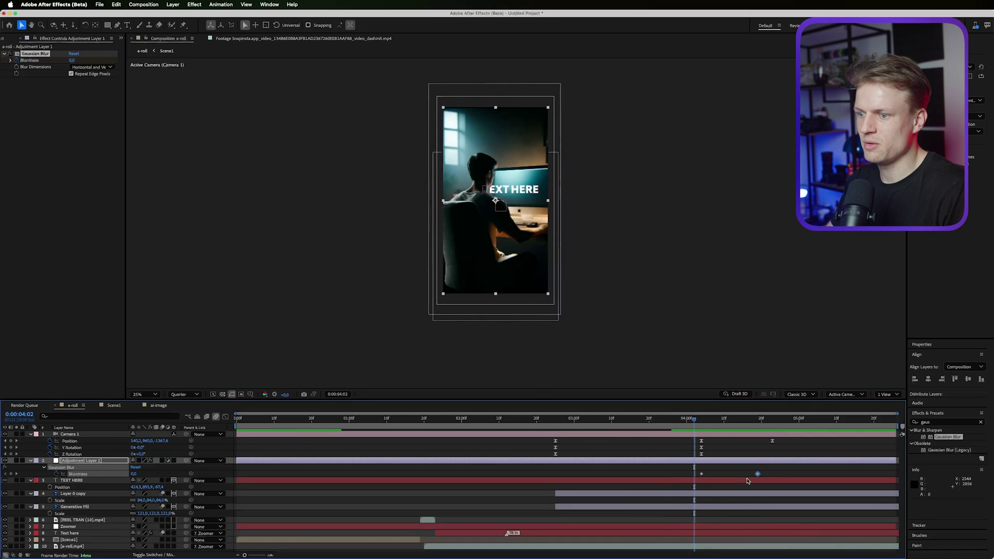
{"action": "left_click_drag", "start_coordinate": [758, 474], "coordinate": [698, 478]}
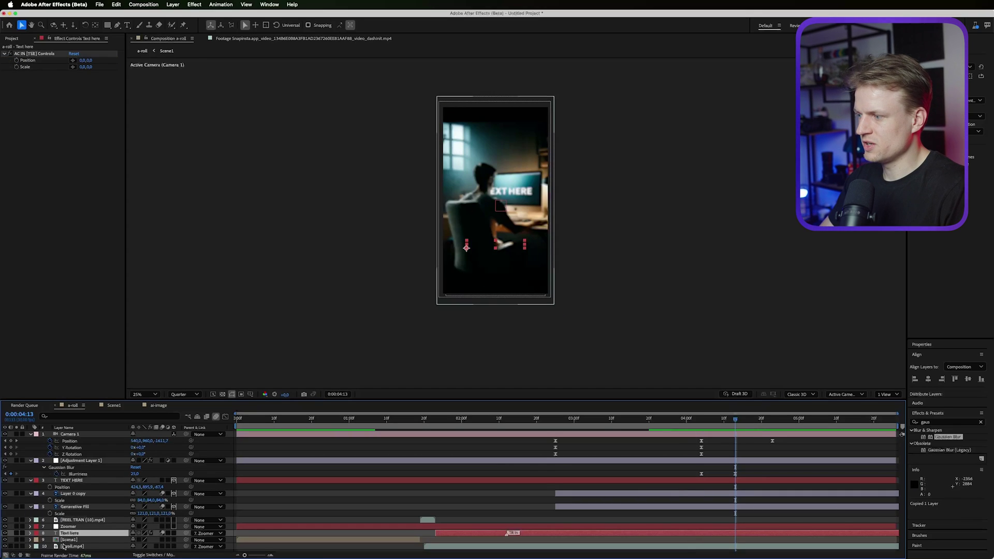
- Duplicate the Text here layer and place the unparented copy as a 3D layer above the adjustment layer
{"action": "key", "text": "super+d"}
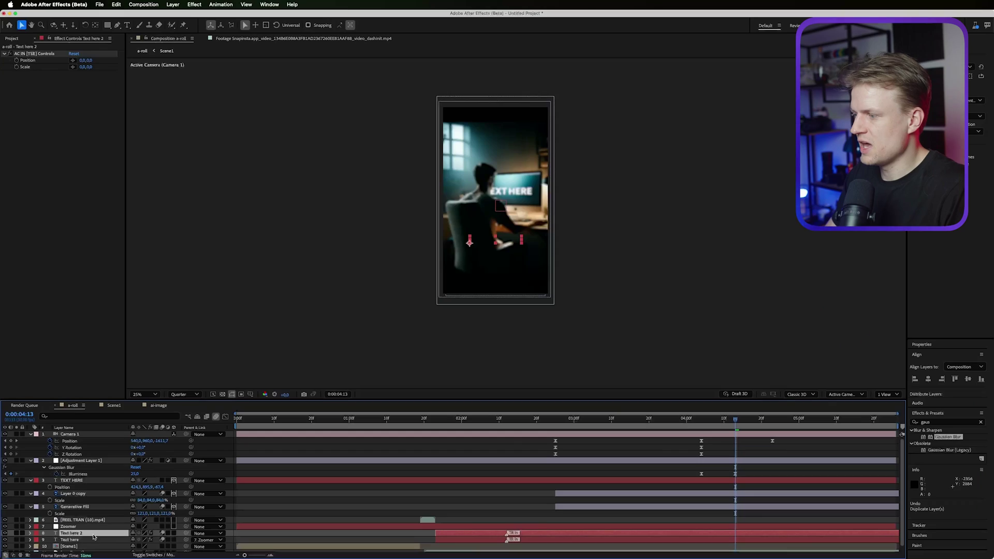
{"action": "left_click_drag", "start_coordinate": [93, 536], "coordinate": [115, 460]}
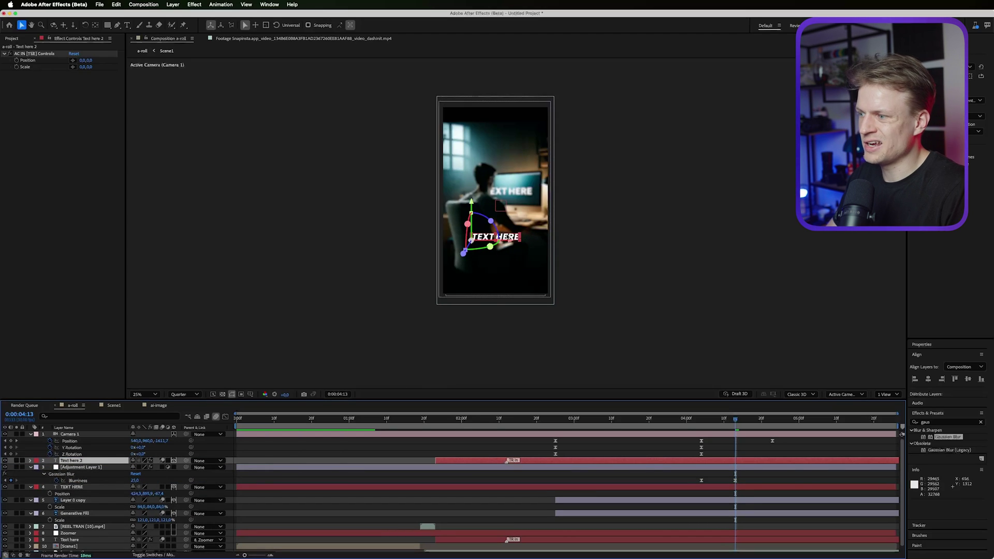
- Bring the duplicated text in front of Layer 0 copy at Z -600 and move it up to about X 279.5, Y 1204.9
{"action": "key", "text": "p"}
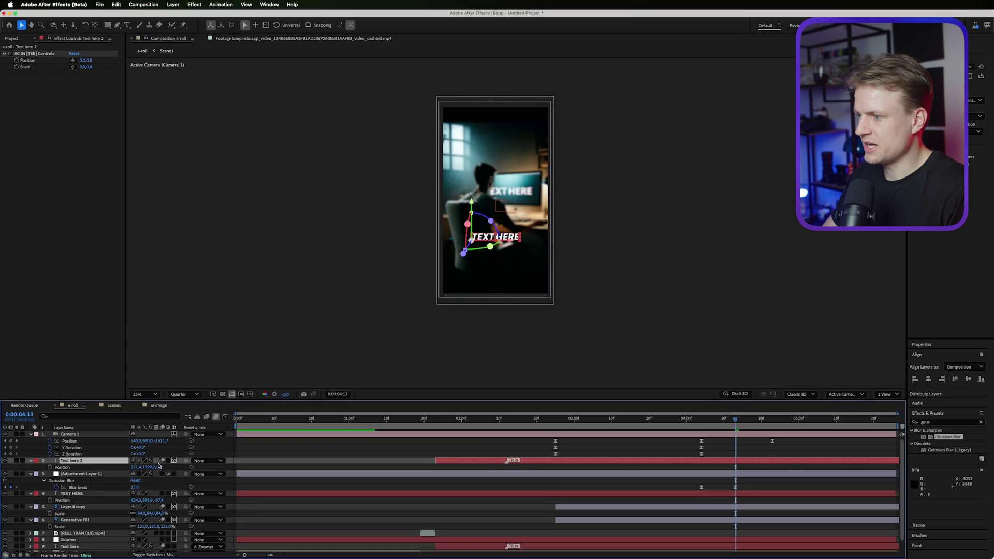
{"action": "left_click_drag", "start_coordinate": [158, 468], "coordinate": [84, 509]}
{"action": "left_click", "coordinate": [83, 507]}
{"action": "key", "text": "p"}
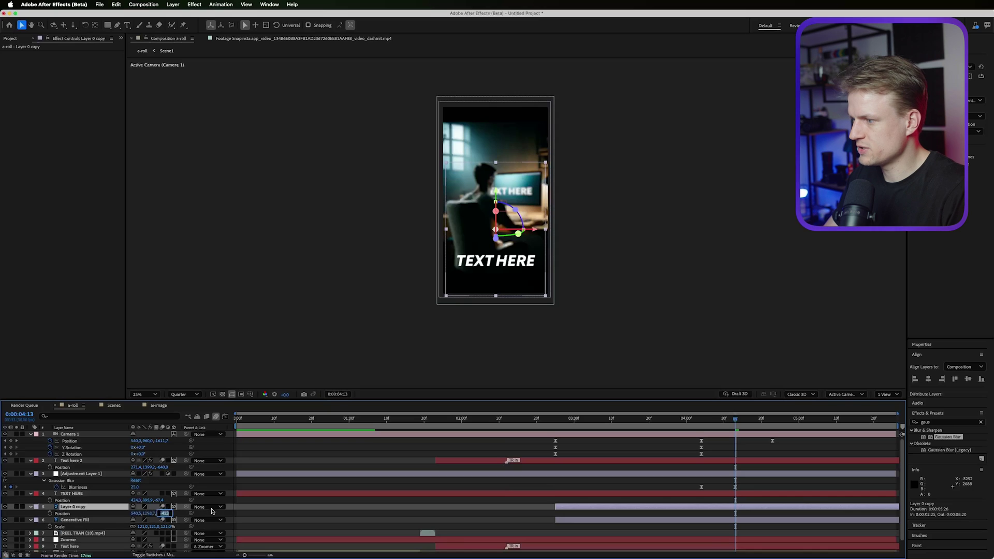
{"action": "left_click", "coordinate": [164, 467]}
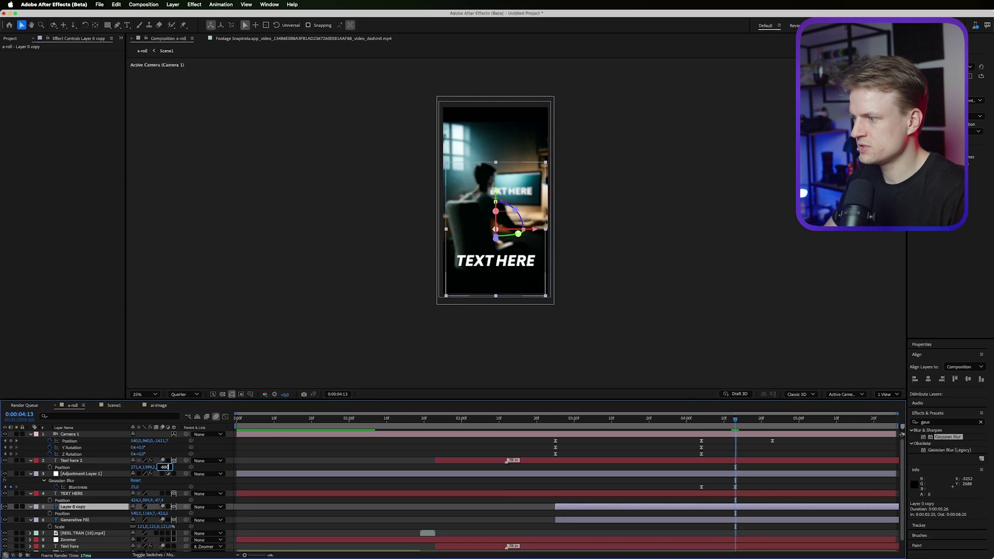
{"action": "key", "text": "Return"}
{"action": "left_click_drag", "start_coordinate": [517, 261], "coordinate": [519, 232]}
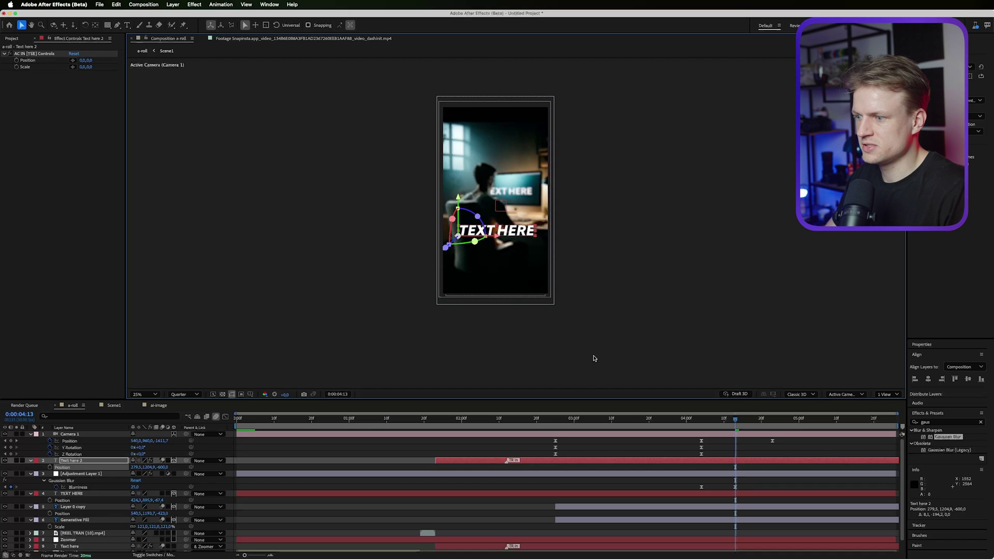
- Shift the duplicated text layer in time so it starts at 0:00:04:04
{"action": "left_click_drag", "start_coordinate": [568, 460], "coordinate": [834, 461]}
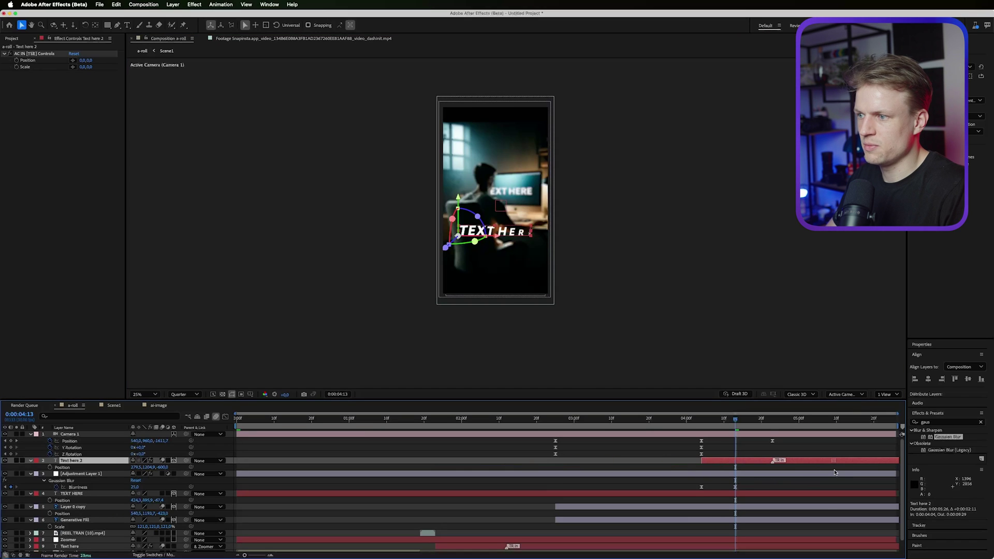
{"action": "left_click_drag", "start_coordinate": [724, 421], "coordinate": [675, 420]}
{"action": "left_click", "coordinate": [651, 468]}
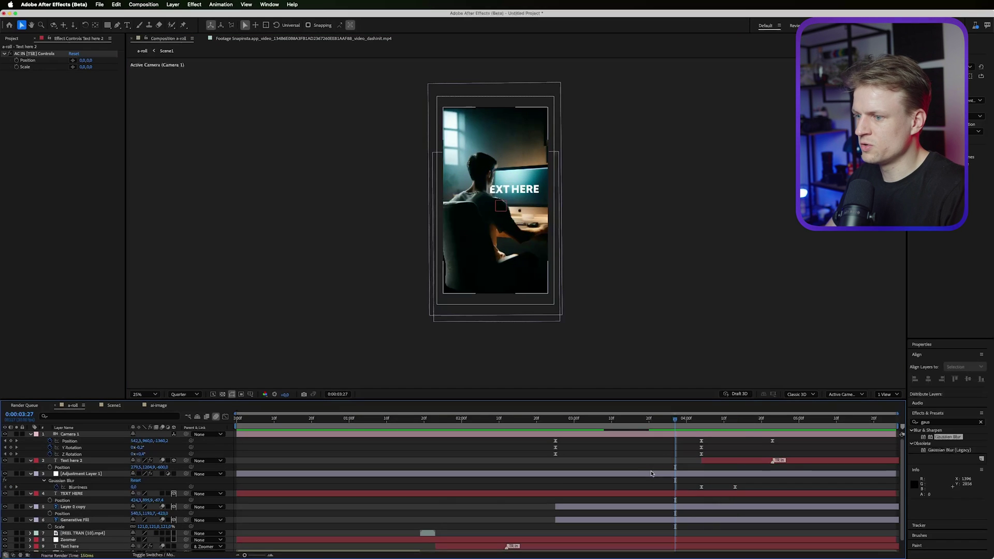
{"action": "left_click", "coordinate": [651, 473]}
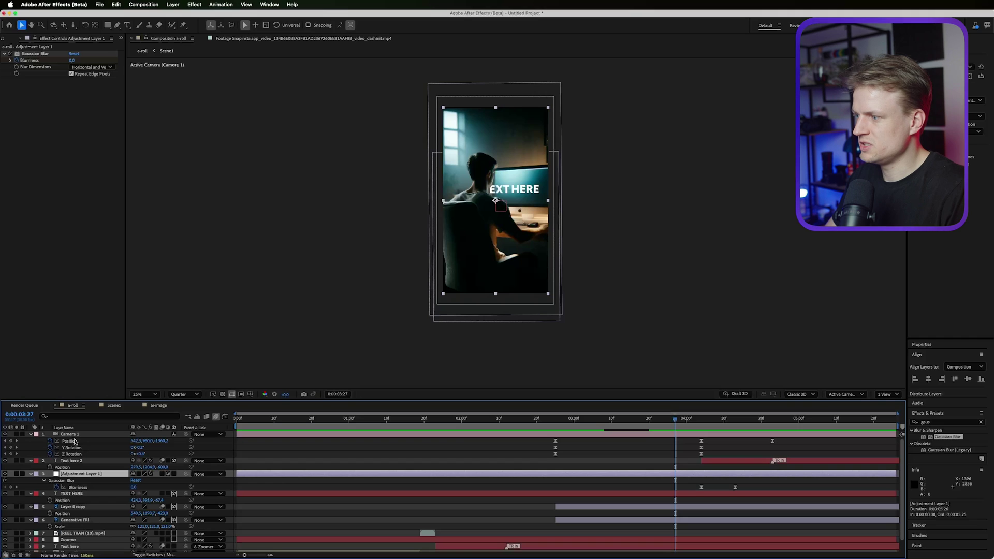
- Move the camera's end rotation keyframes to 0:00:04:23 and its last Position keyframe to 0:00:05:02, check the speed graph, and preview the shot
{"action": "left_click_drag", "start_coordinate": [686, 445], "coordinate": [752, 465]}
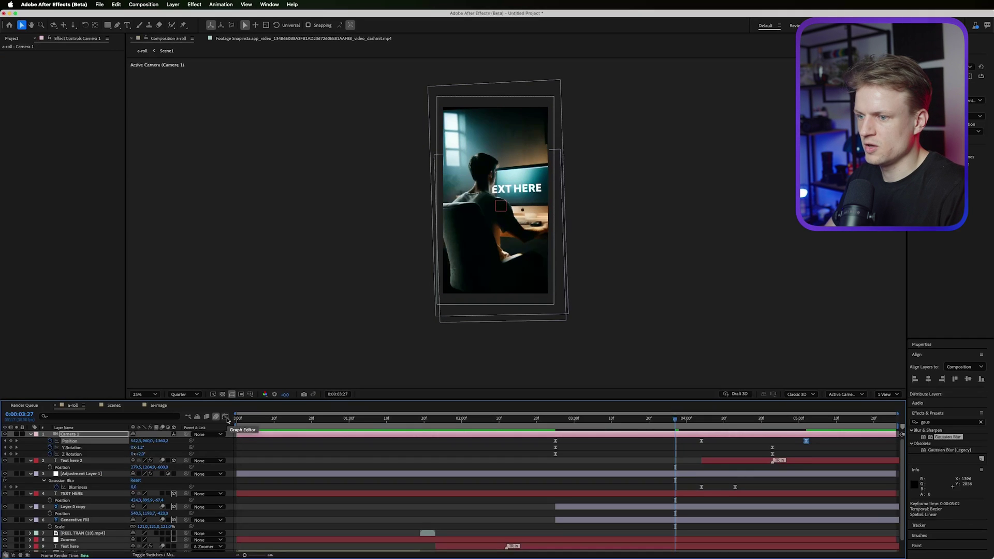
{"action": "left_click", "coordinate": [226, 417]}
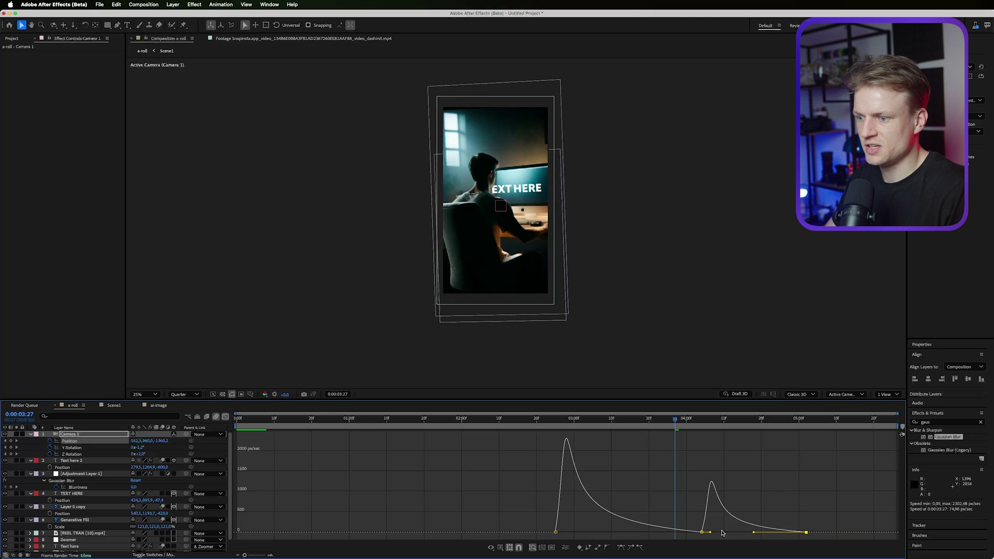
{"action": "key", "text": "shift+F3"}
{"action": "left_click", "coordinate": [563, 426]}
{"action": "key", "text": "space"}
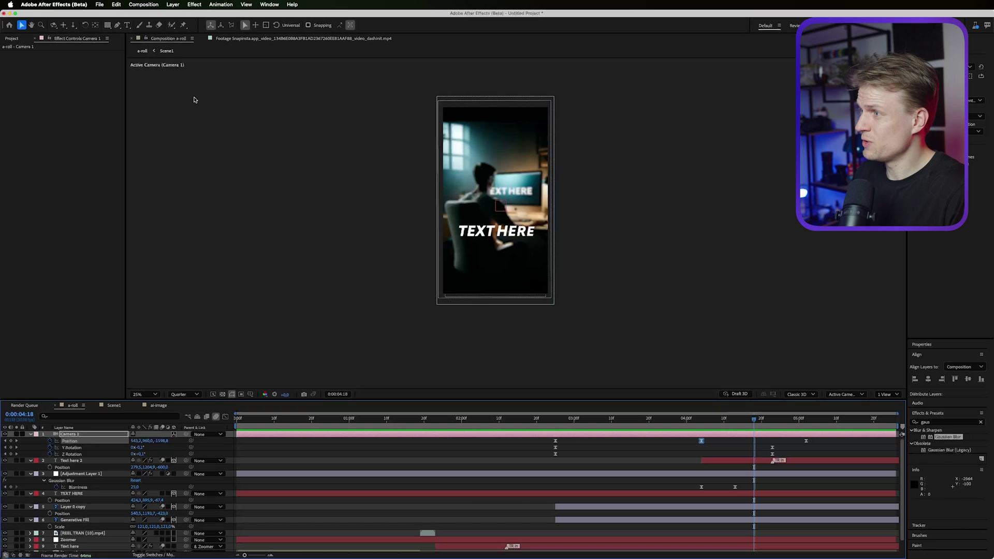
- Set up the Pen tool with no fill and a 5 px red stroke in colour E02020
{"action": "left_click", "coordinate": [434, 444]}
{"action": "left_click", "coordinate": [117, 26]}
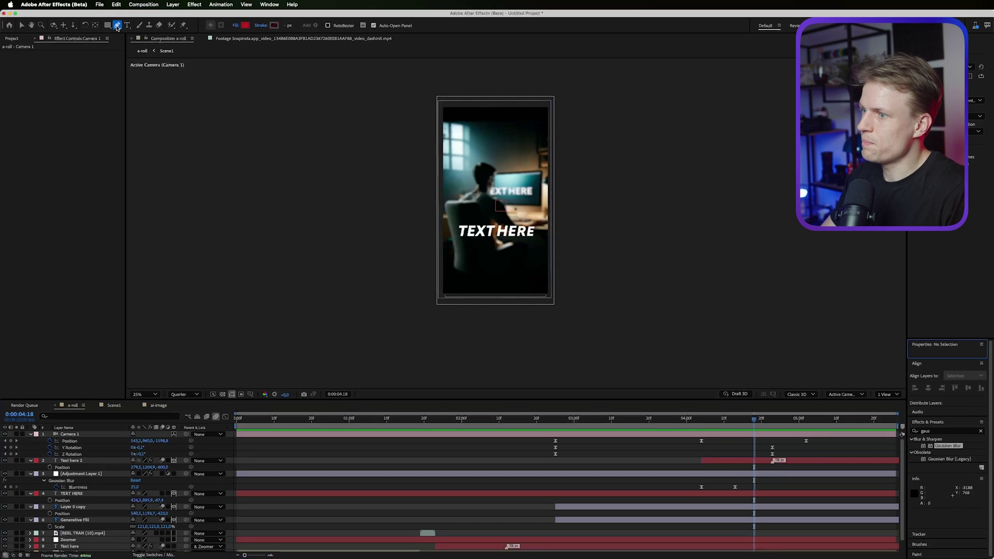
{"action": "left_click", "coordinate": [234, 26]}
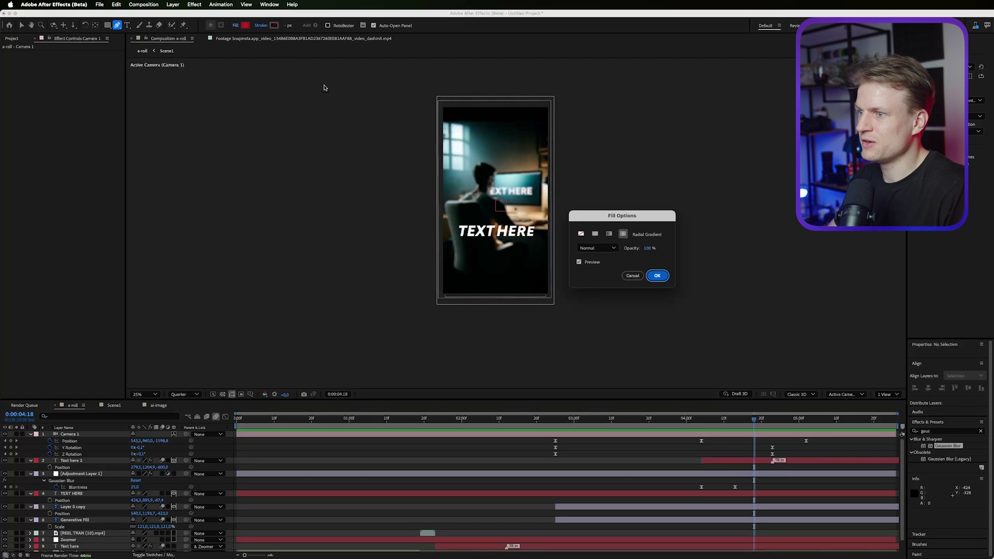
{"action": "key", "text": "Return"}
{"action": "left_click", "coordinate": [274, 26]}
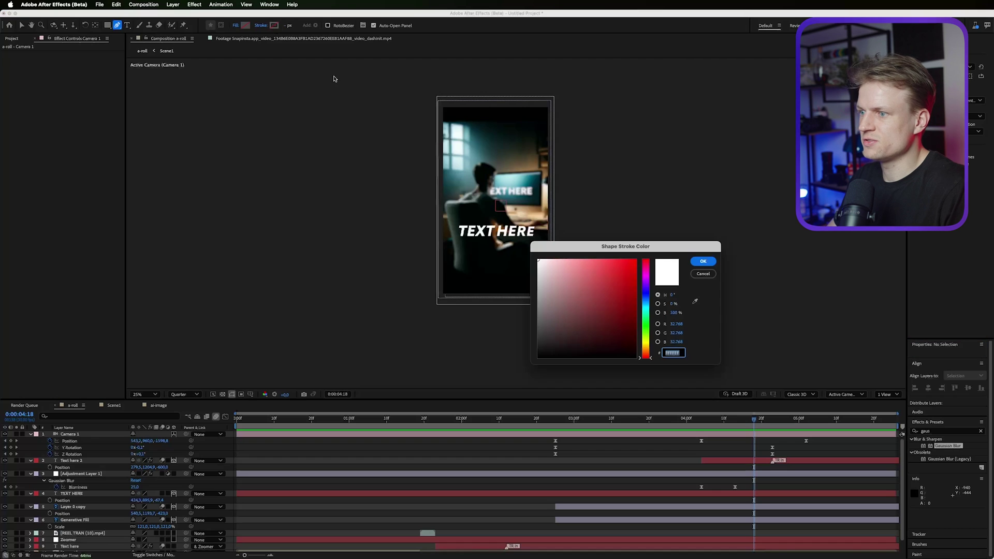
{"action": "left_click", "coordinate": [620, 283]}
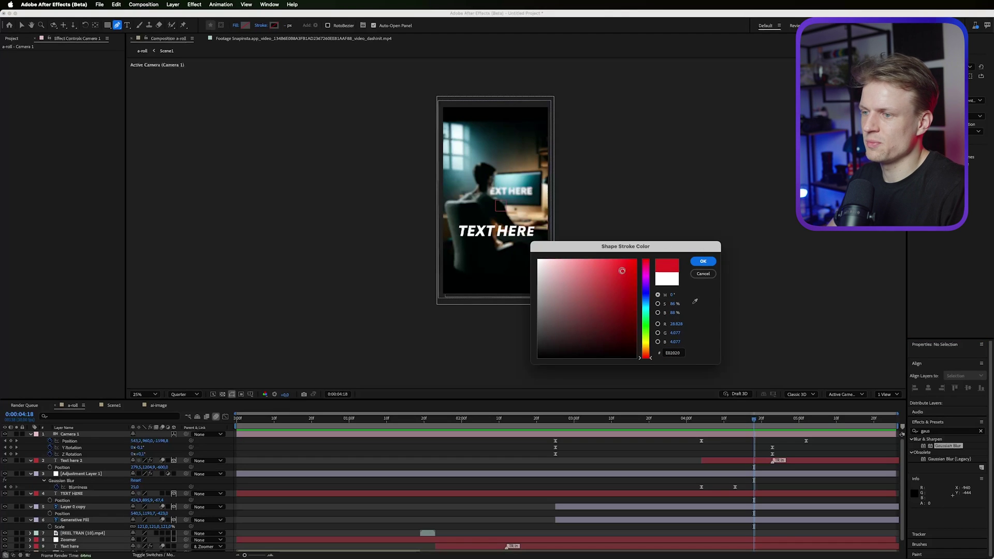
{"action": "left_click", "coordinate": [701, 260]}
{"action": "type", "text": "5"}
{"action": "key", "text": "Return"}
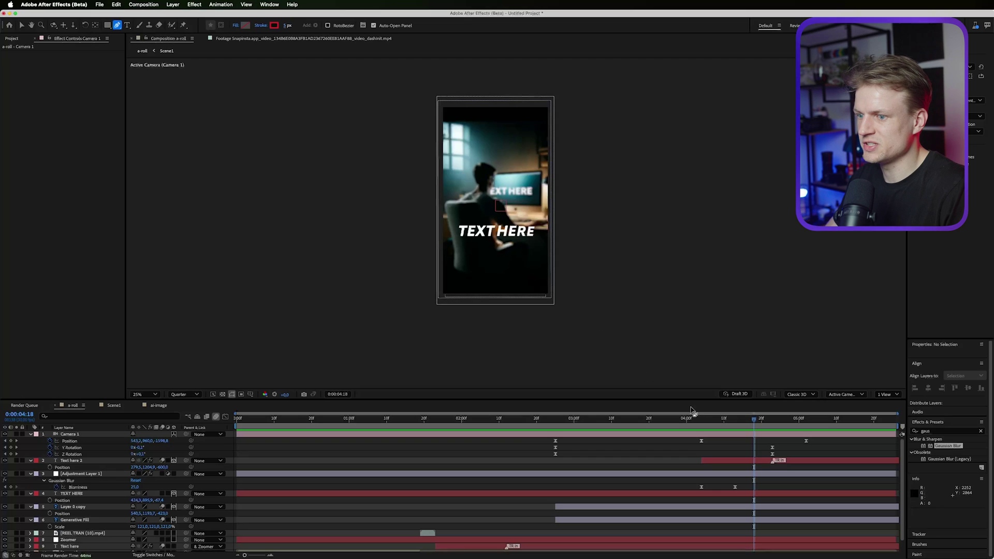
- Draw a closed elliptical path around the foreground TEXT HERE with the Pen tool
{"action": "left_click", "coordinate": [740, 445]}
{"action": "scroll", "coordinate": [519, 310], "scroll_direction": "up", "scroll_amount": 2}
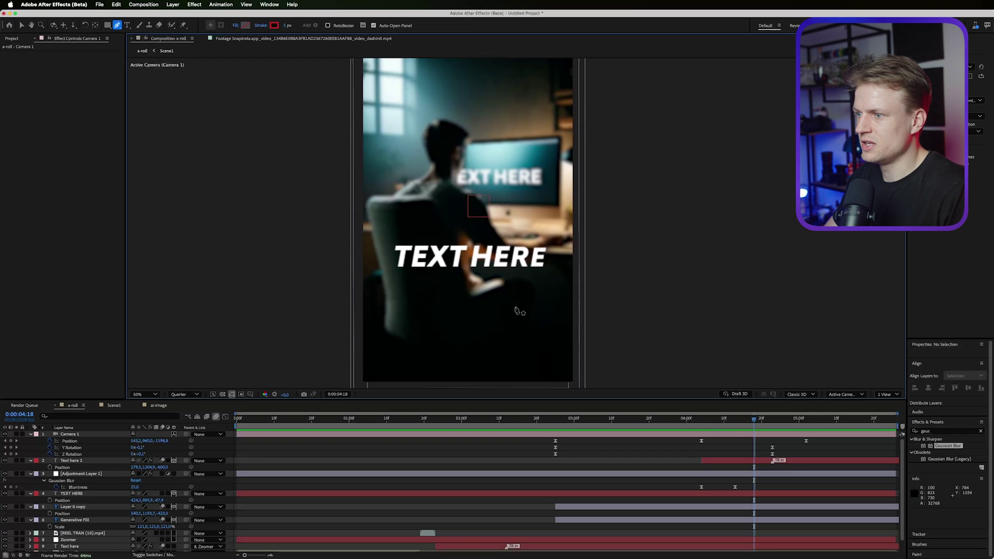
{"action": "left_click", "coordinate": [464, 295]}
{"action": "left_click_drag", "start_coordinate": [472, 296], "coordinate": [444, 294]}
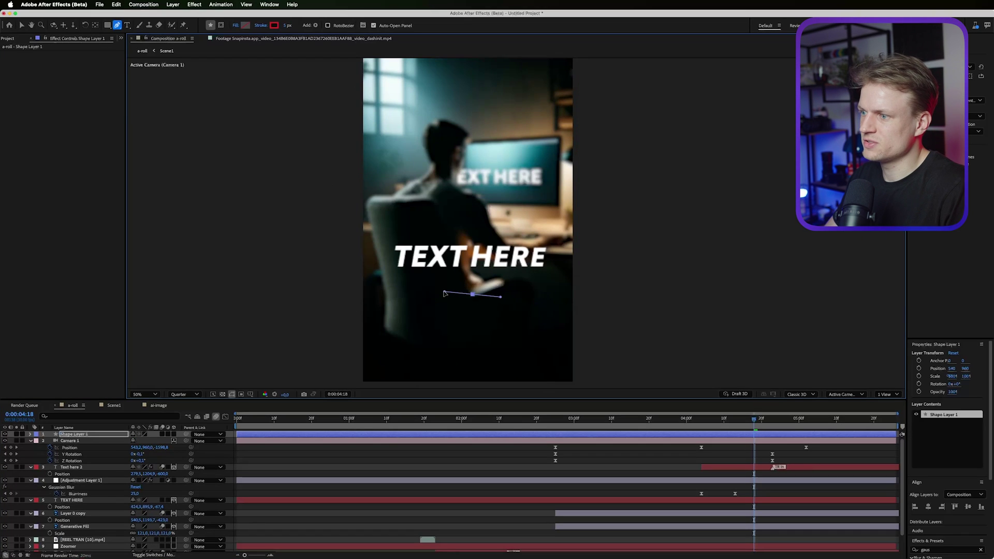
{"action": "left_click_drag", "start_coordinate": [378, 264], "coordinate": [378, 241]}
{"action": "left_click", "coordinate": [469, 222]}
{"action": "left_click_drag", "start_coordinate": [471, 224], "coordinate": [516, 225]}
{"action": "left_click_drag", "start_coordinate": [560, 254], "coordinate": [557, 271]}
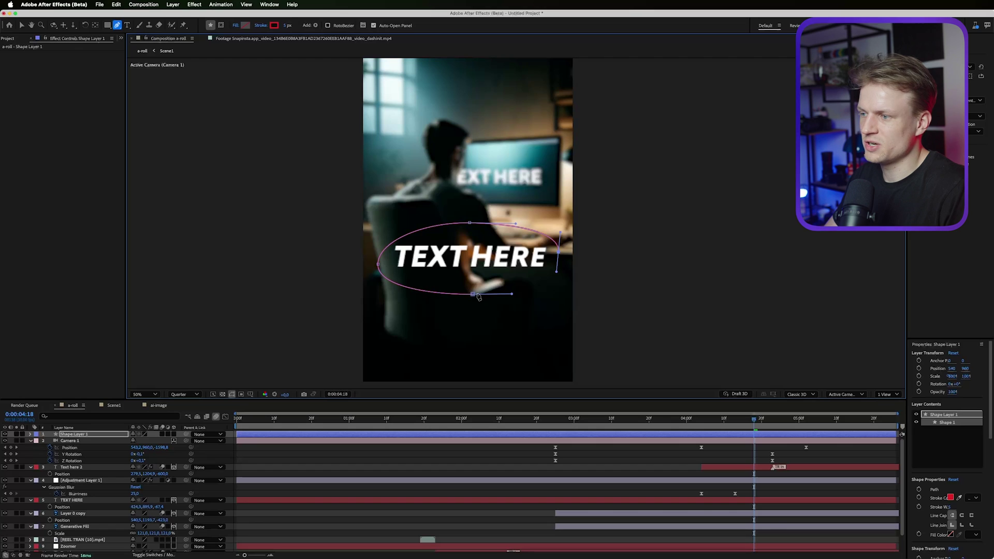
- Adjust the ellipse's bottom and side points around the text and make its shape layer 3D
{"action": "left_click_drag", "start_coordinate": [465, 289], "coordinate": [387, 286]}
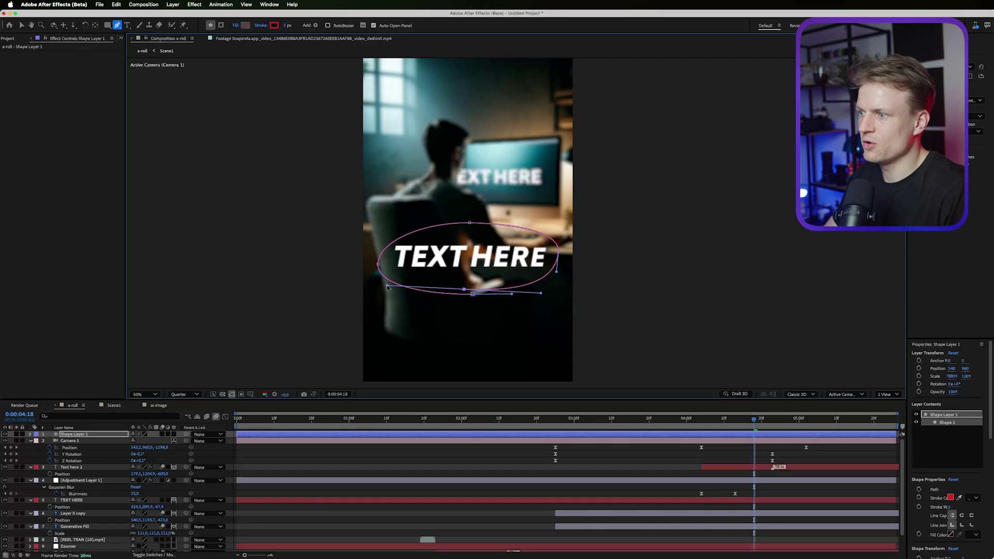
{"action": "left_click", "coordinate": [378, 260]}
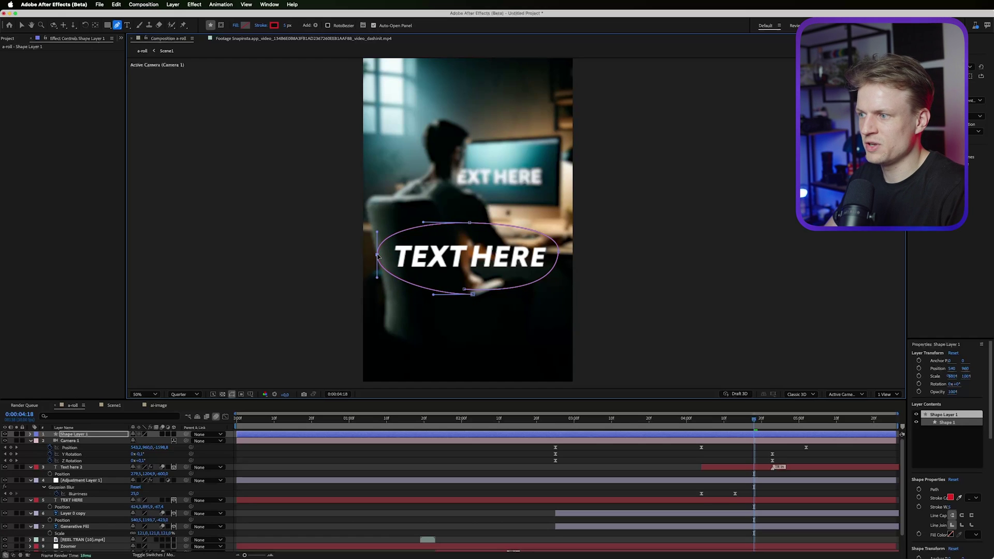
{"action": "left_click_drag", "start_coordinate": [379, 259], "coordinate": [380, 256]}
{"action": "left_click_drag", "start_coordinate": [559, 253], "coordinate": [563, 258]}
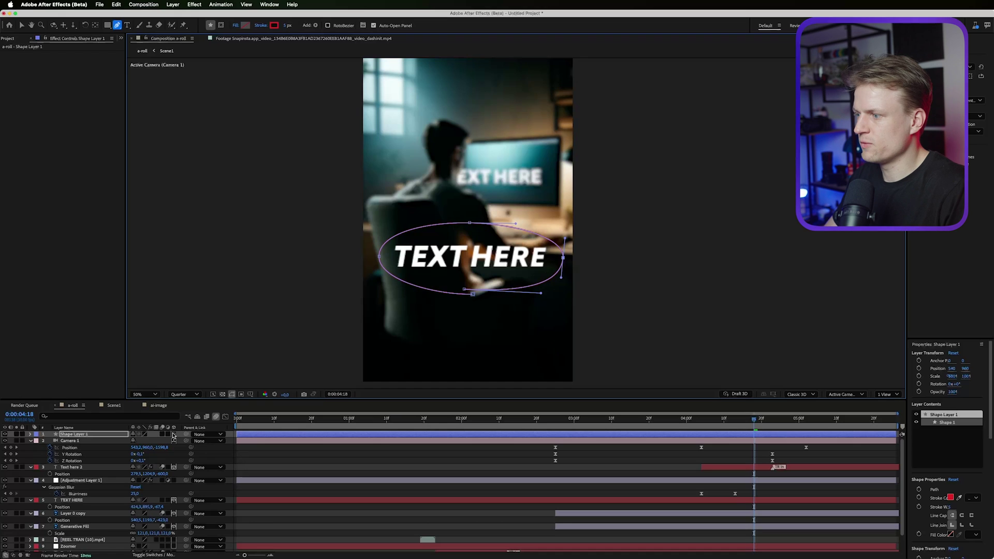
{"action": "left_click", "coordinate": [173, 435]}
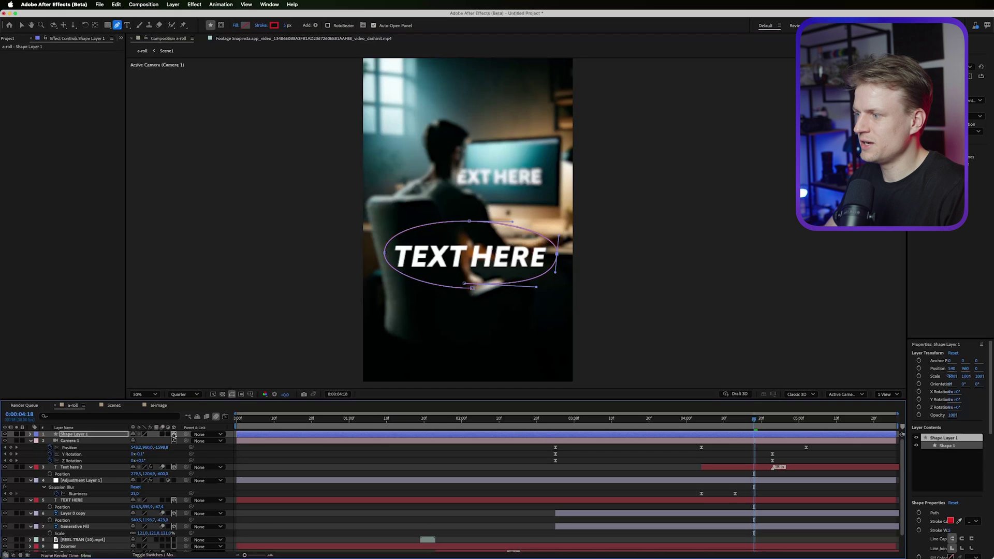
- Copy the Text here 2 layer's Position value and paste it onto Shape Layer 1
{"action": "left_click", "coordinate": [68, 474]}
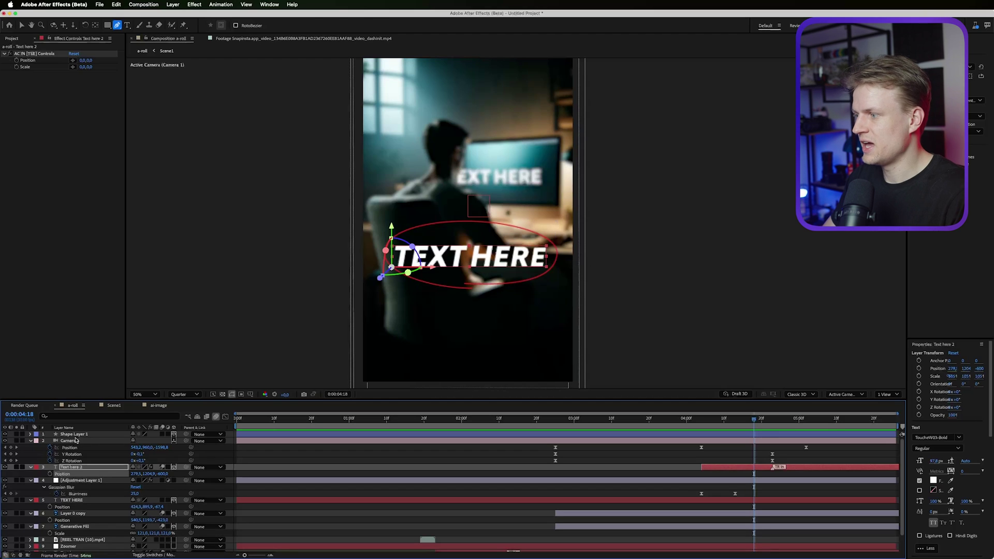
{"action": "left_click", "coordinate": [76, 440]}
{"action": "left_click", "coordinate": [78, 435]}
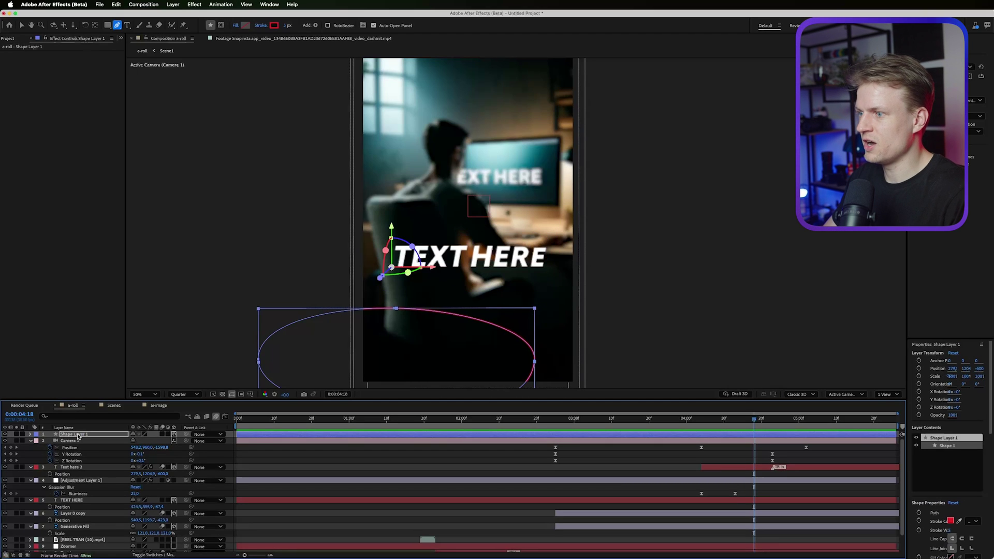
- Scale the red ellipse layer to 61% and reposition it so it encircles the foreground TEXT HERE
{"action": "key", "text": "v"}
{"action": "mouse_move", "coordinate": [443, 363]}
{"action": "left_mouse_down"}
{"action": "mouse_move", "coordinate": [515, 255]}
{"action": "mouse_move", "coordinate": [535, 256]}
{"action": "left_mouse_up"}
{"action": "key", "text": "s"}
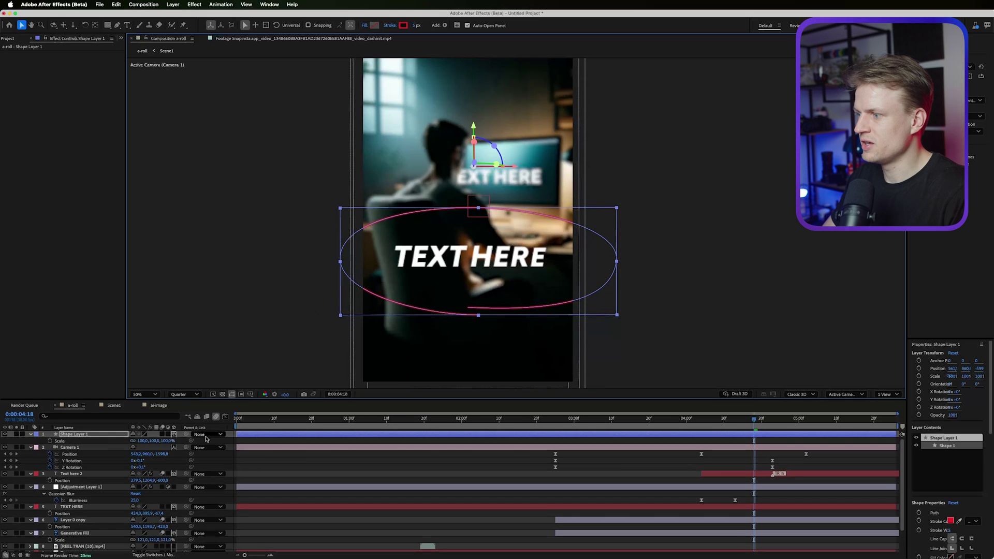
{"action": "left_click_drag", "start_coordinate": [166, 443], "coordinate": [146, 442]}
{"action": "left_click_drag", "start_coordinate": [488, 240], "coordinate": [482, 272]}
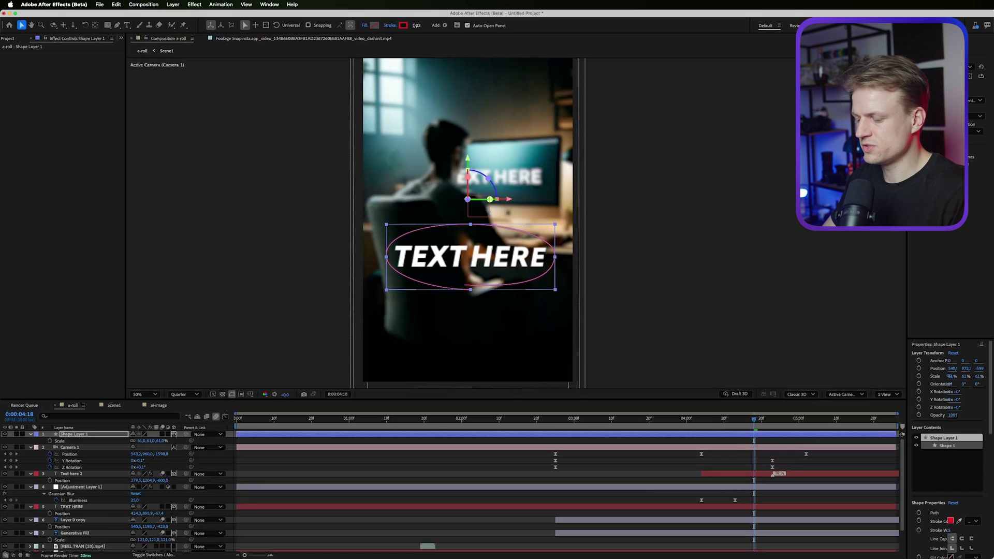
- Set the ellipse's stroke width to 15 px and inspect the thicker outline up close
{"action": "type", "text": "15"}
{"action": "key", "text": "Return"}
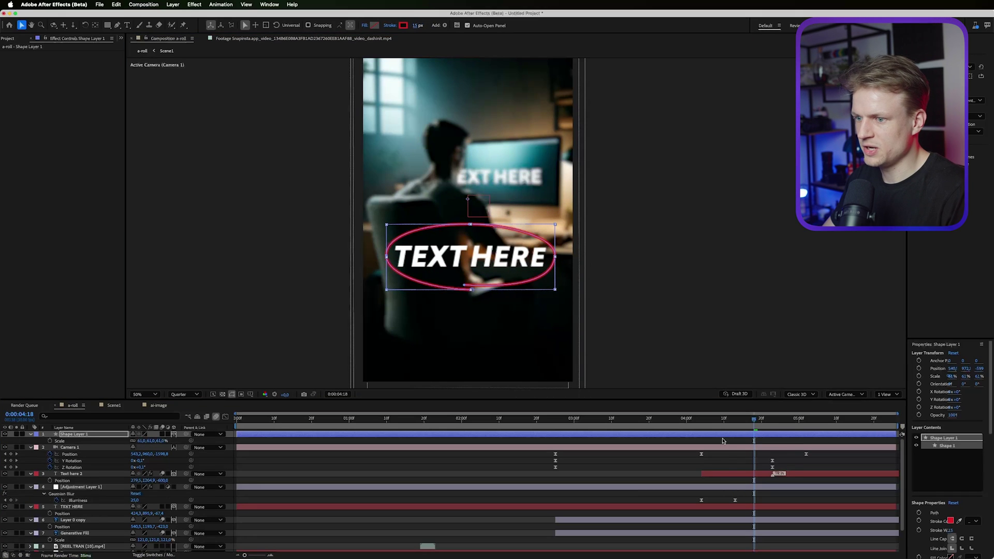
{"action": "left_click", "coordinate": [727, 467]}
{"action": "scroll", "coordinate": [458, 263], "scroll_direction": "up", "scroll_amount": 1}
{"action": "left_click_drag", "start_coordinate": [456, 267], "coordinate": [470, 228]}
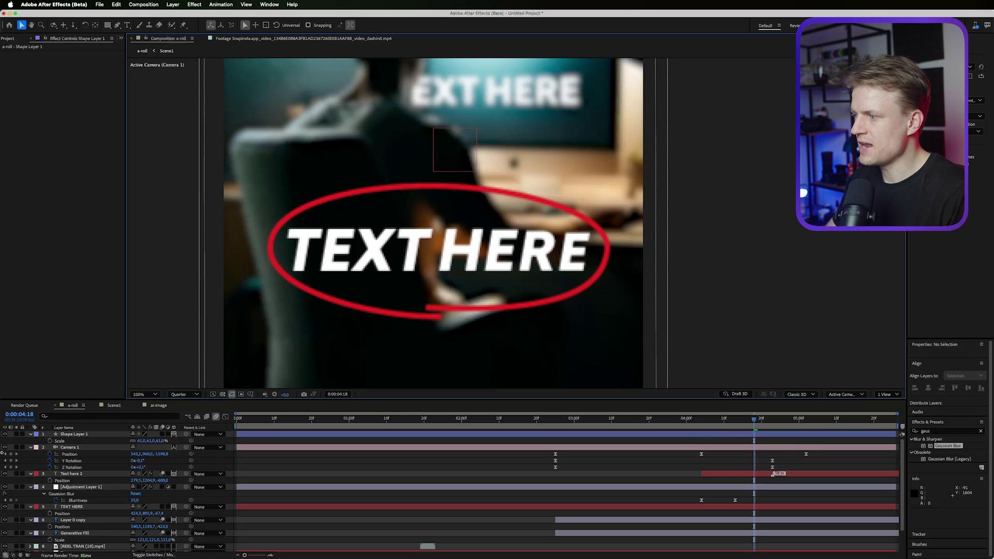
- Open the Taper settings of the ellipse's stroke and increase its End Length and Start Length
{"action": "left_click", "coordinate": [32, 435]}
{"action": "left_click", "coordinate": [31, 435]}
{"action": "left_click", "coordinate": [31, 435]}
{"action": "left_click", "coordinate": [36, 442]}
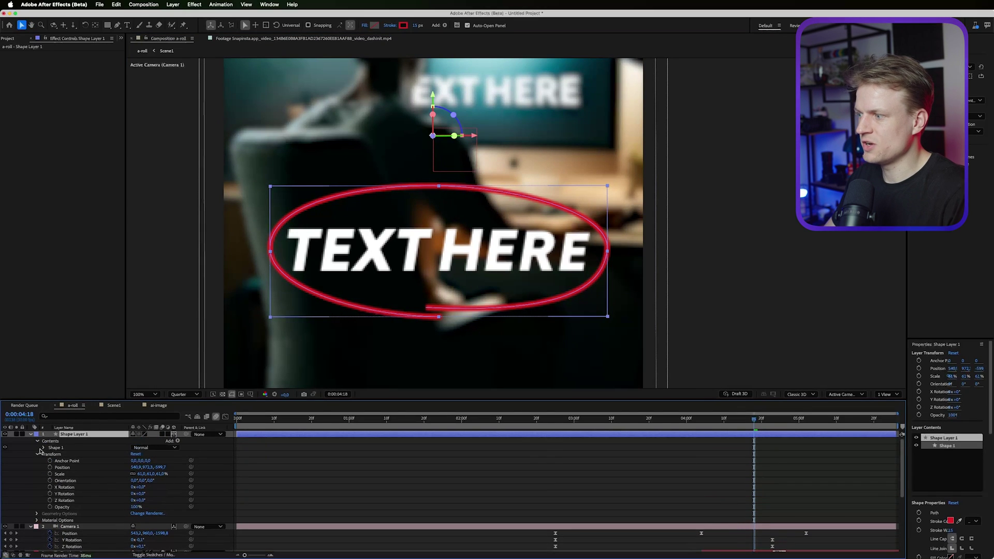
{"action": "left_click", "coordinate": [44, 448]}
{"action": "left_click", "coordinate": [50, 461]}
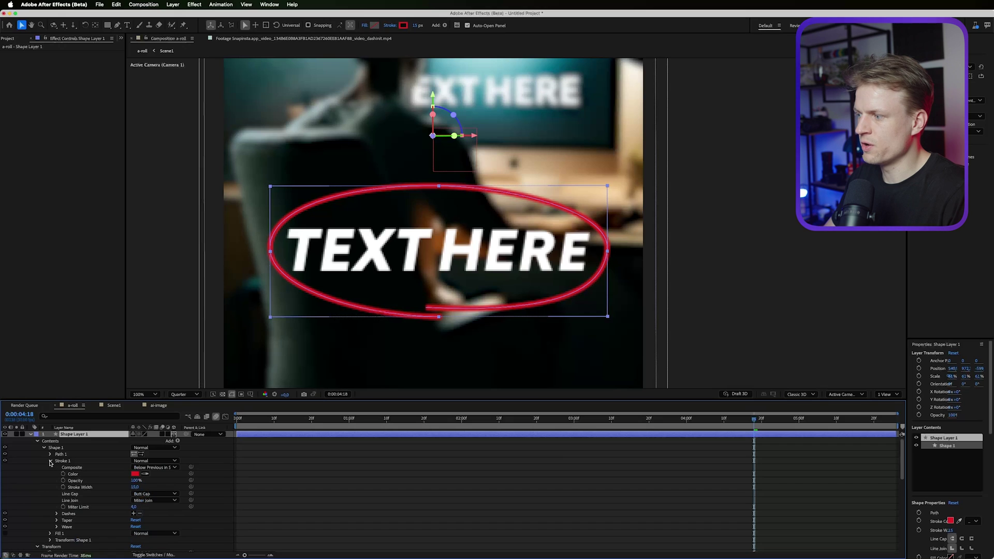
{"action": "left_click", "coordinate": [57, 520]}
{"action": "left_click_drag", "start_coordinate": [134, 515], "coordinate": [147, 516]}
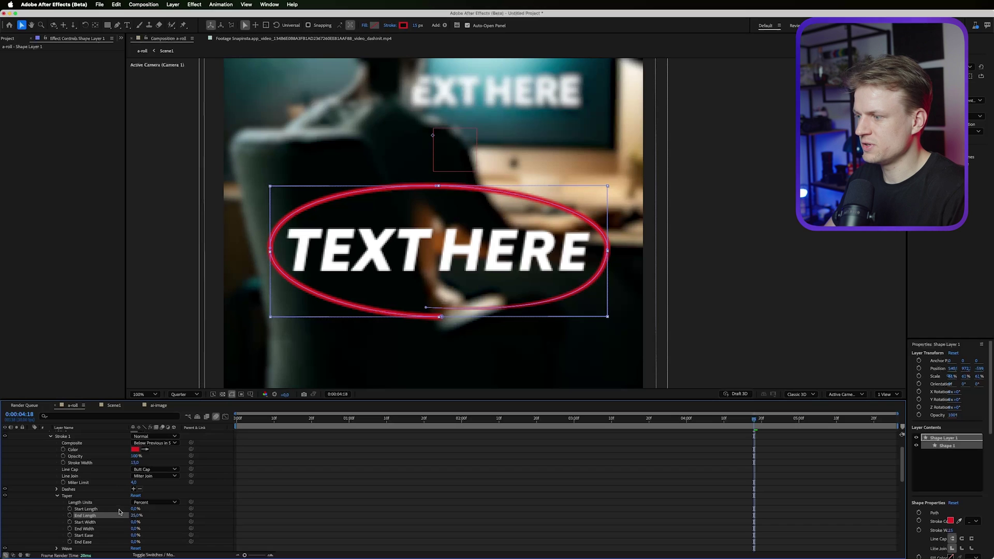
{"action": "left_click_drag", "start_coordinate": [134, 509], "coordinate": [139, 510]}
{"action": "left_click", "coordinate": [390, 492]}
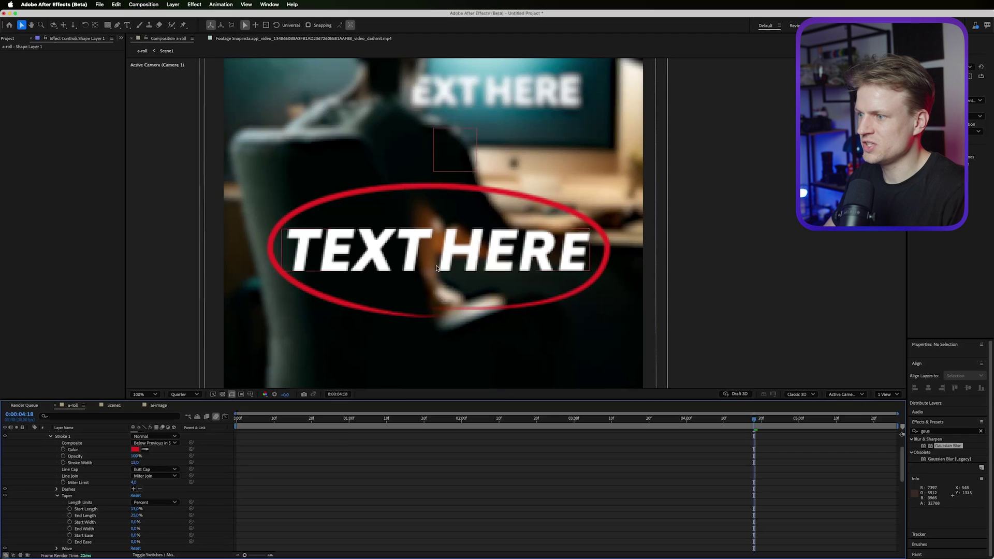
- Switch the composition preview to full resolution and raise the stroke taper's End Length to 100%
{"action": "key", "text": "super+j"}
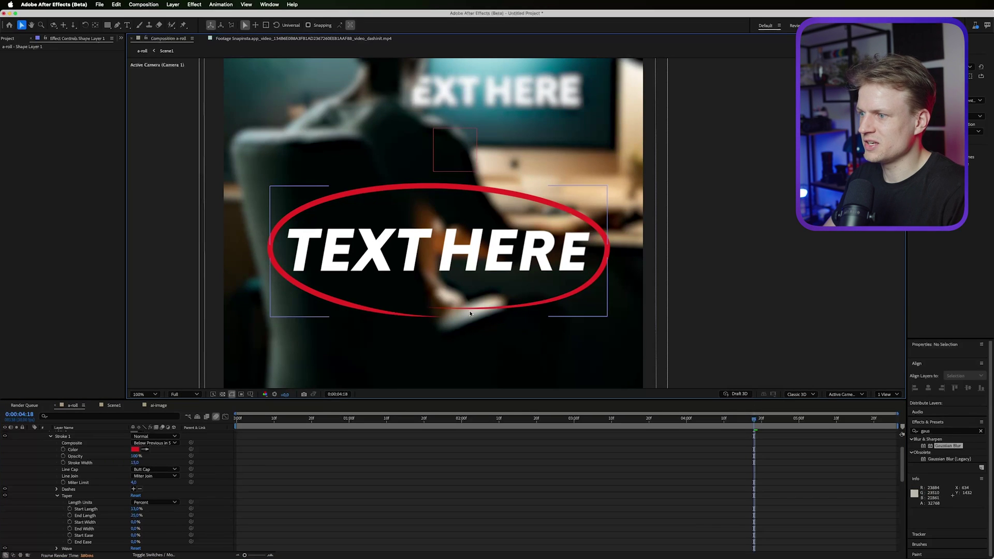
{"action": "left_click_drag", "start_coordinate": [133, 515], "coordinate": [259, 515]}
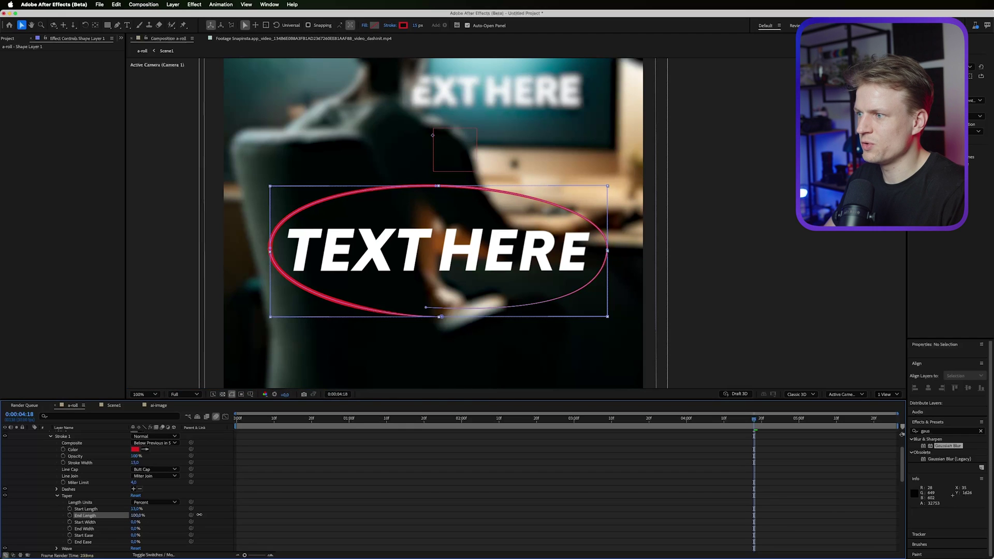
{"action": "left_click", "coordinate": [360, 502]}
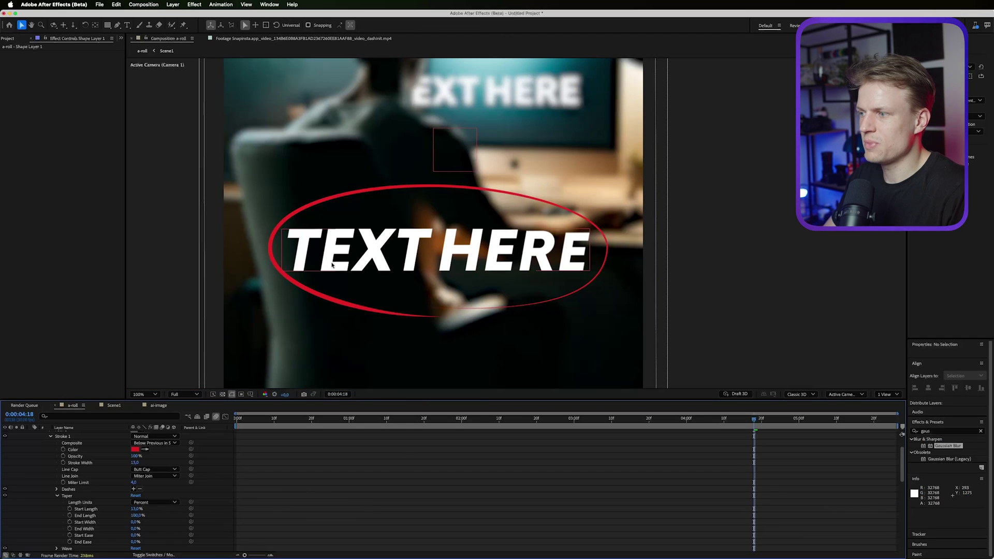
- Add Trim Paths to the ellipse shape and expand its properties
{"action": "scroll", "coordinate": [68, 496], "scroll_direction": "up", "scroll_amount": 3}
{"action": "right_click", "coordinate": [69, 494]}
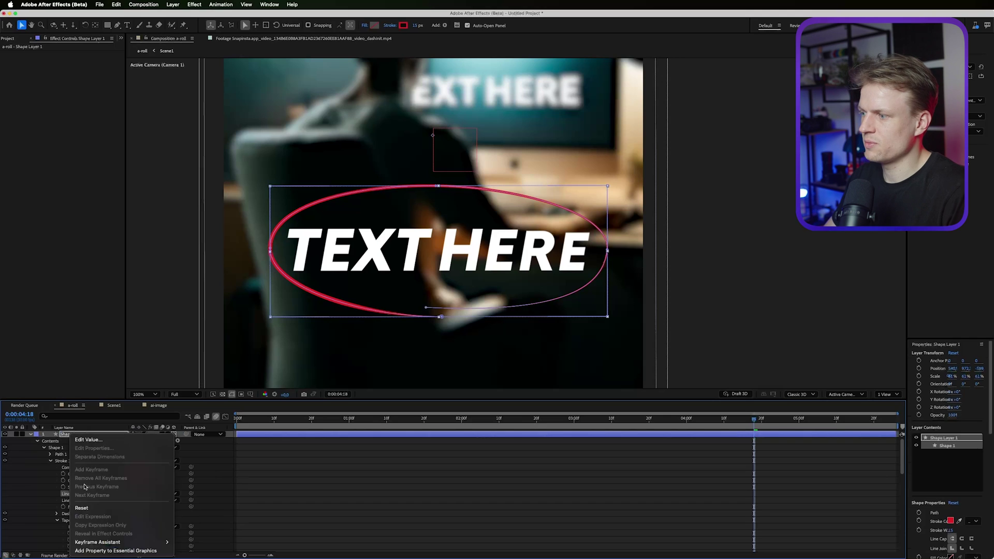
{"action": "key", "text": "Escape"}
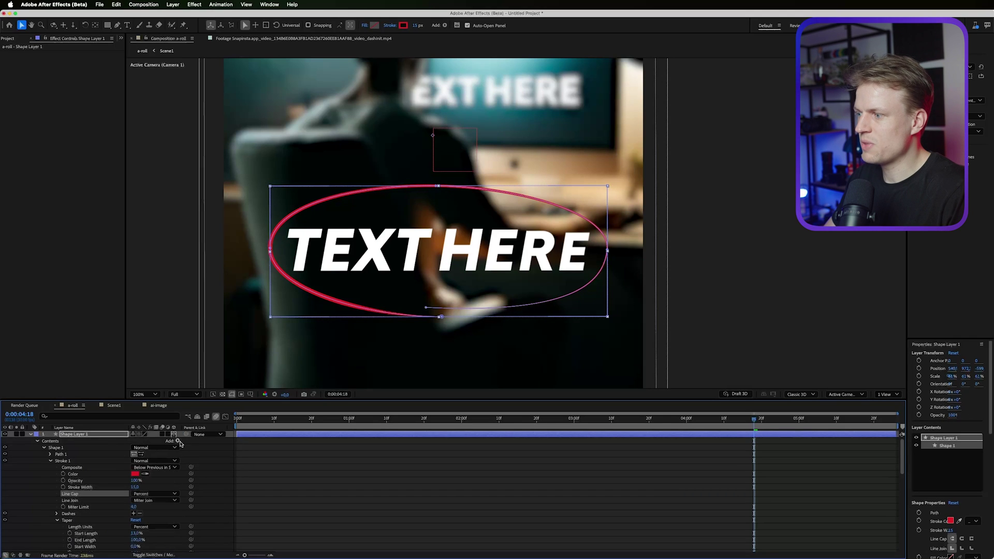
{"action": "left_click", "coordinate": [178, 442]}
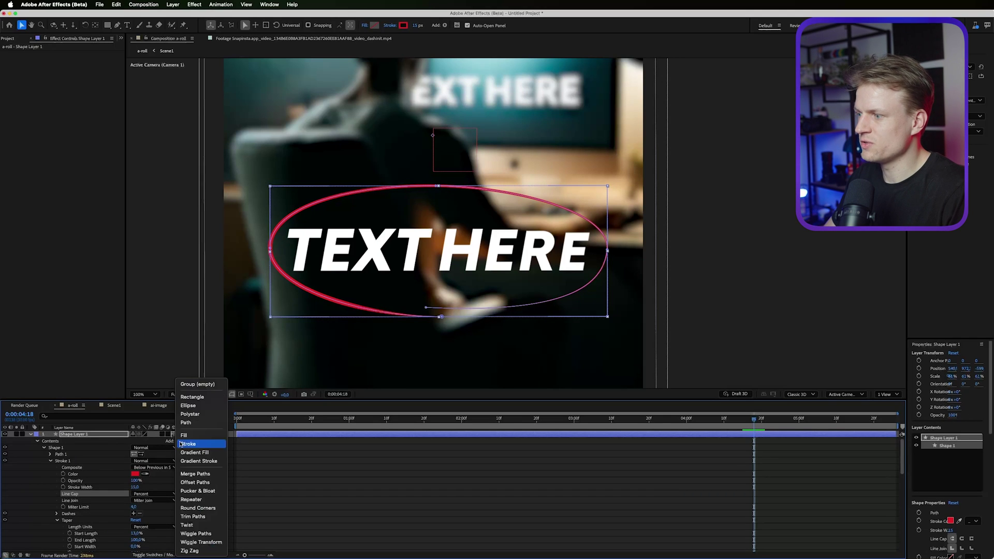
{"action": "left_click", "coordinate": [199, 517]}
{"action": "left_click", "coordinate": [52, 455]}
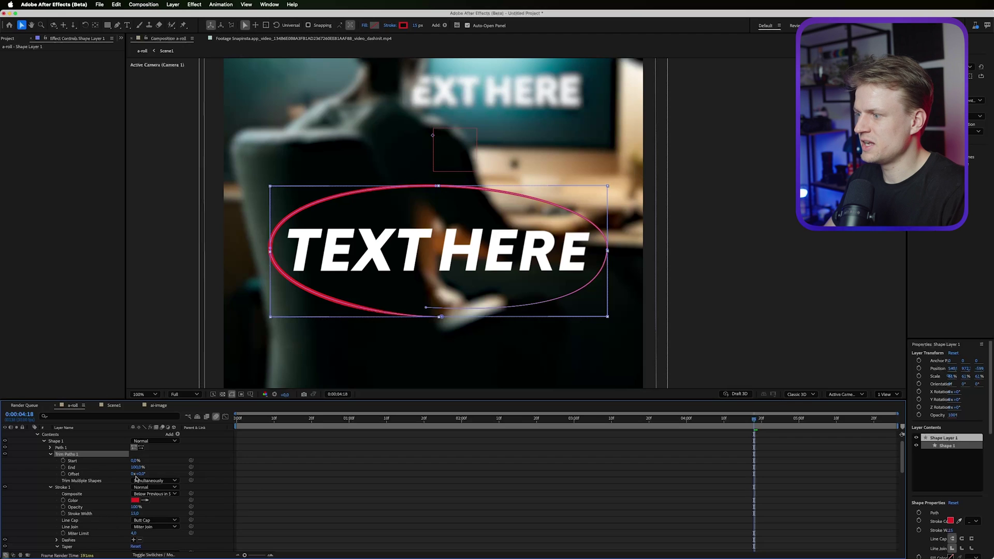
- Set the Trim Paths End to 0%, keyframe it at 0:00:04:18, and show only the layer's keyframed properties
{"action": "left_click_drag", "start_coordinate": [136, 467], "coordinate": [65, 470]}
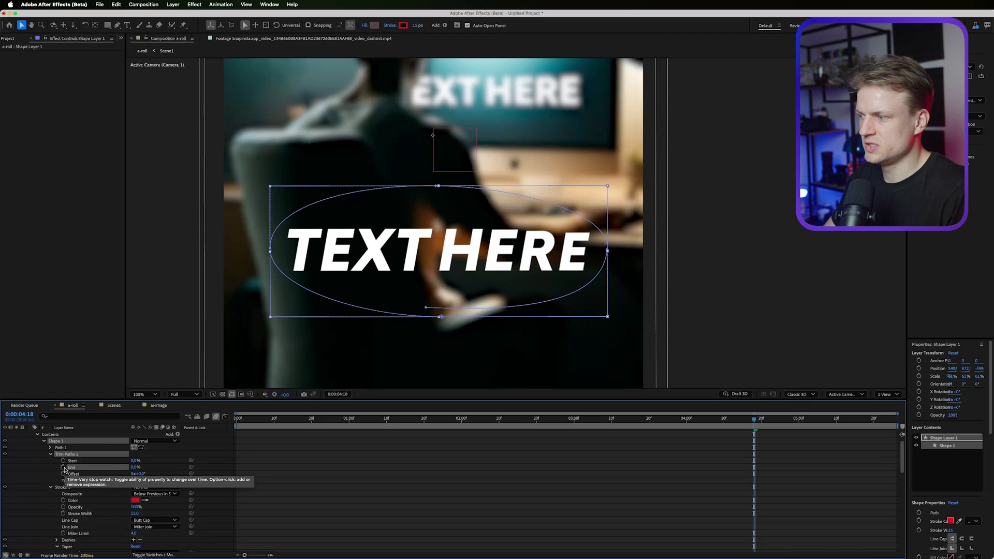
{"action": "left_click", "coordinate": [63, 468]}
{"action": "left_click", "coordinate": [442, 439]}
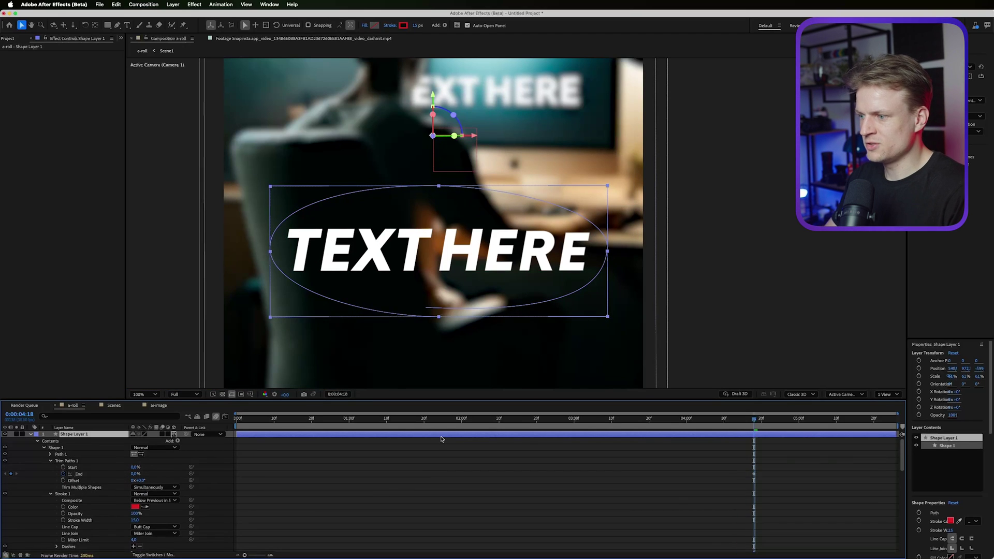
{"action": "key", "text": "u"}
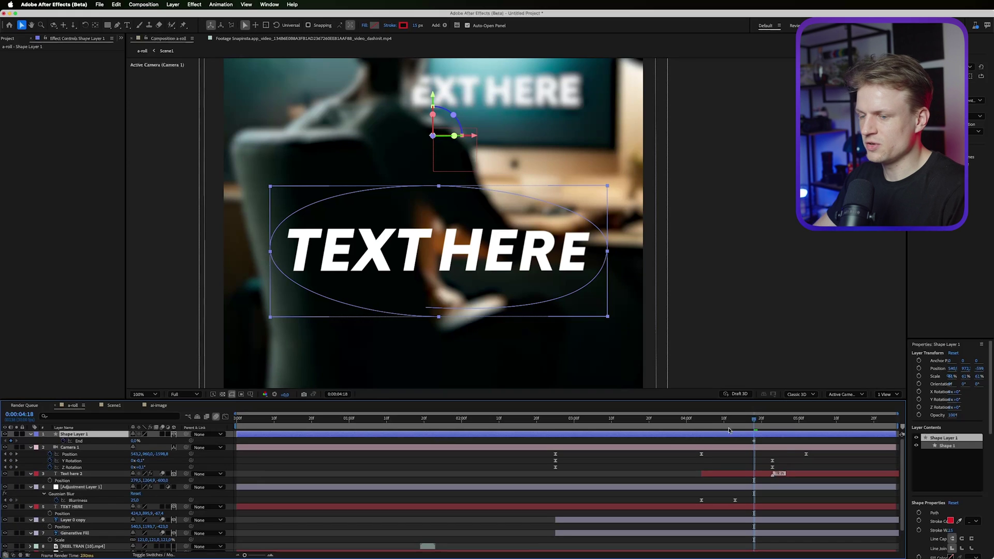
- Animate Trim Paths End from 0% at 0:00:04:07 to the complete ellipse just after the camera's end rotation keyframes
{"action": "left_click", "coordinate": [764, 442]}
{"action": "left_click_drag", "start_coordinate": [765, 443], "coordinate": [780, 444]}
{"action": "left_click", "coordinate": [731, 419]}
{"action": "left_click_drag", "start_coordinate": [731, 420], "coordinate": [720, 420]}
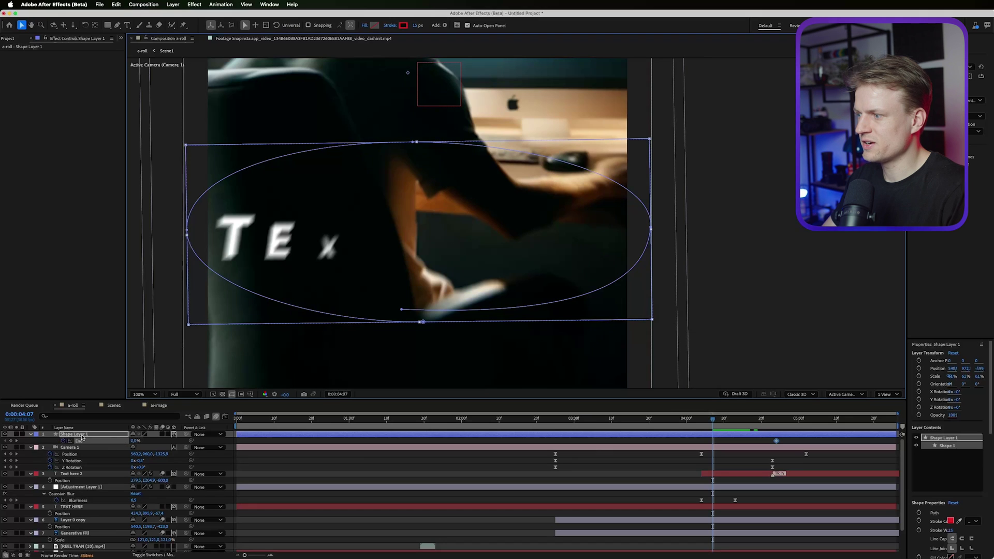
{"action": "left_click", "coordinate": [11, 441]}
{"action": "left_click_drag", "start_coordinate": [715, 420], "coordinate": [777, 420]}
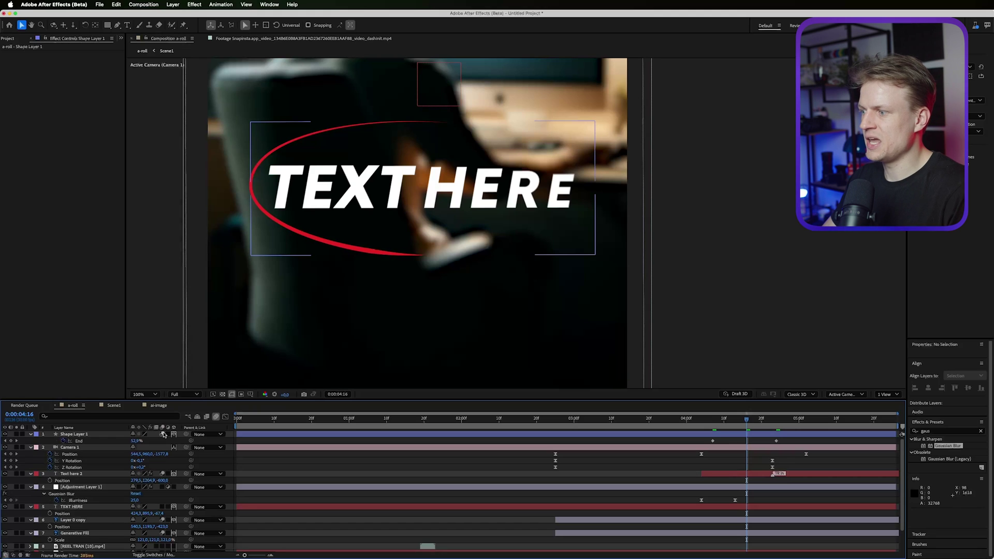
- Preview the red ellipse drawing itself around the text from 0:00:04:07
{"action": "left_click", "coordinate": [71, 441]}
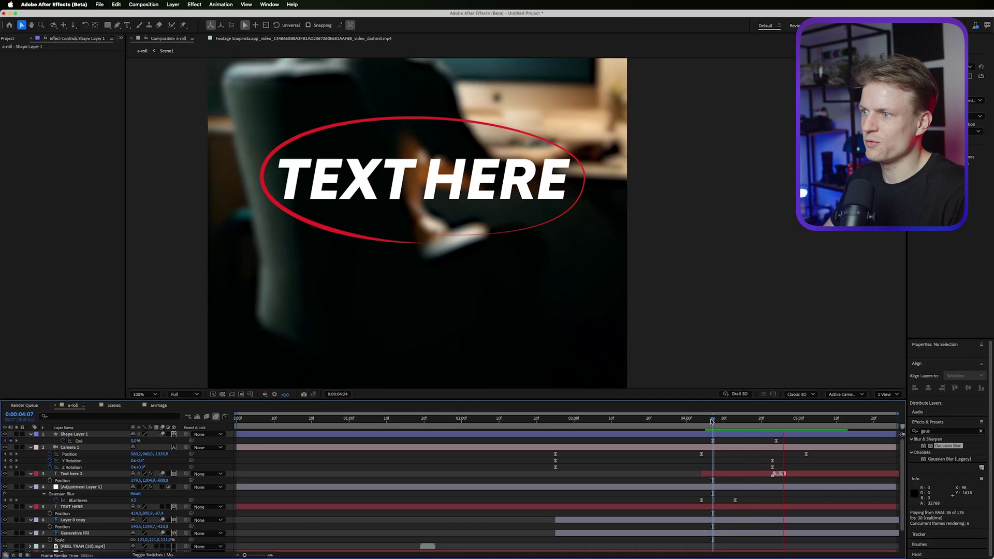
{"action": "key", "text": "space"}
{"action": "key", "text": "space"}
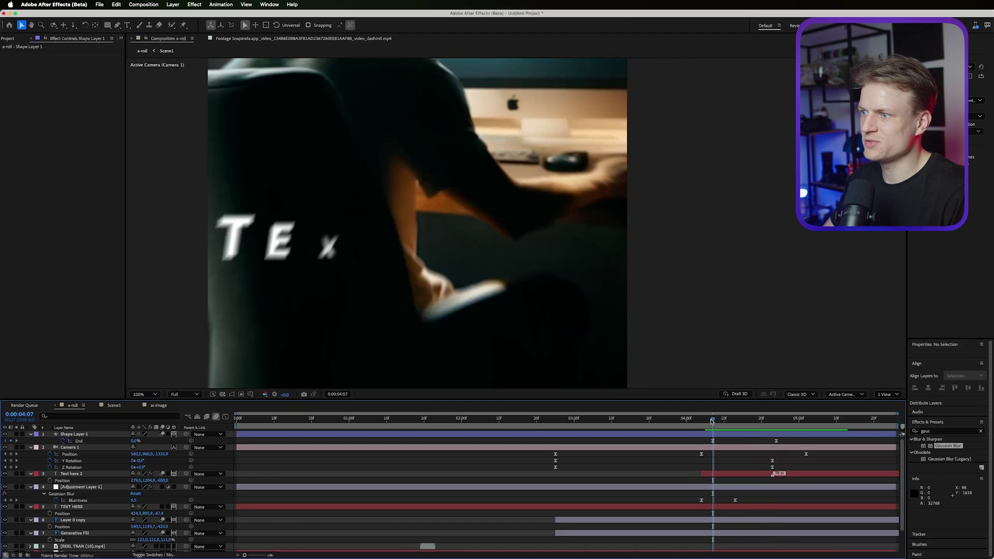
{"action": "key", "text": "space"}
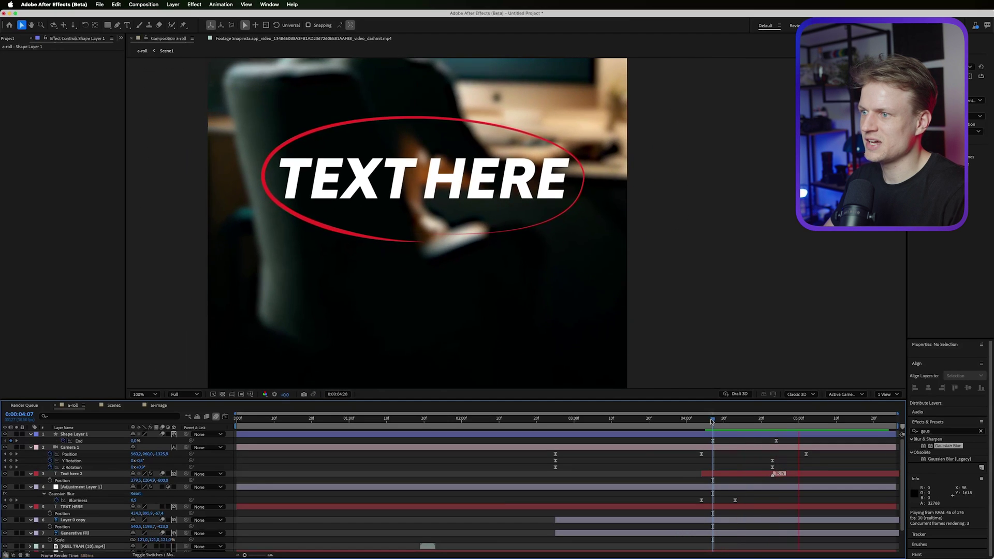
{"action": "key", "text": "space"}
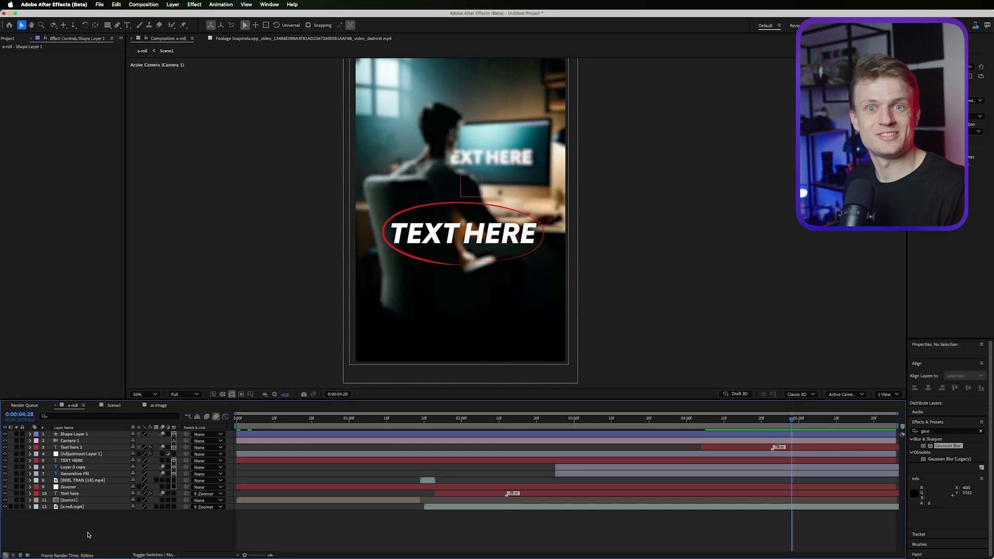
- Trim the ends of the ten layers from Shape Layer 1 through Text here to 0:00:04:28
{"action": "left_click_drag", "start_coordinate": [88, 535], "coordinate": [90, 450]}
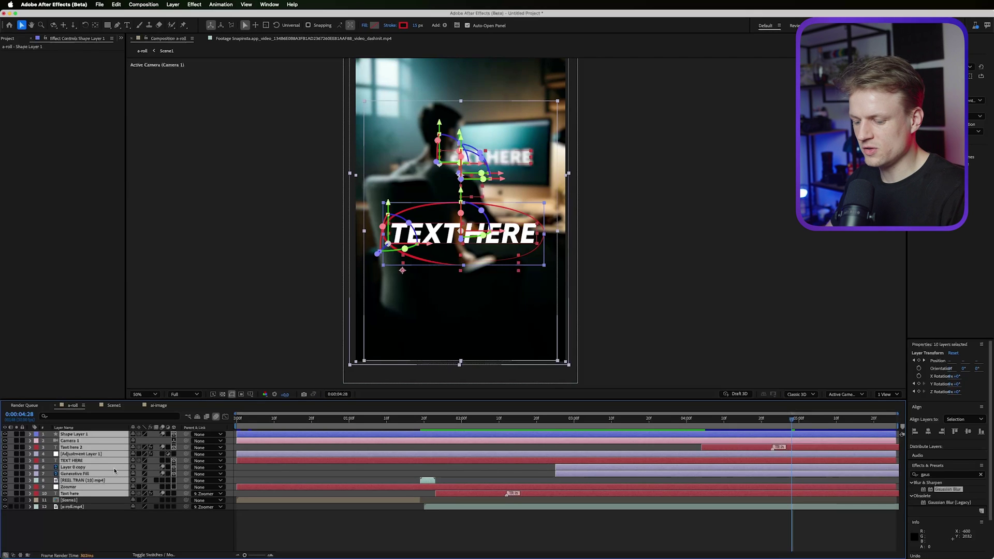
{"action": "key", "text": "alt+bracketright"}
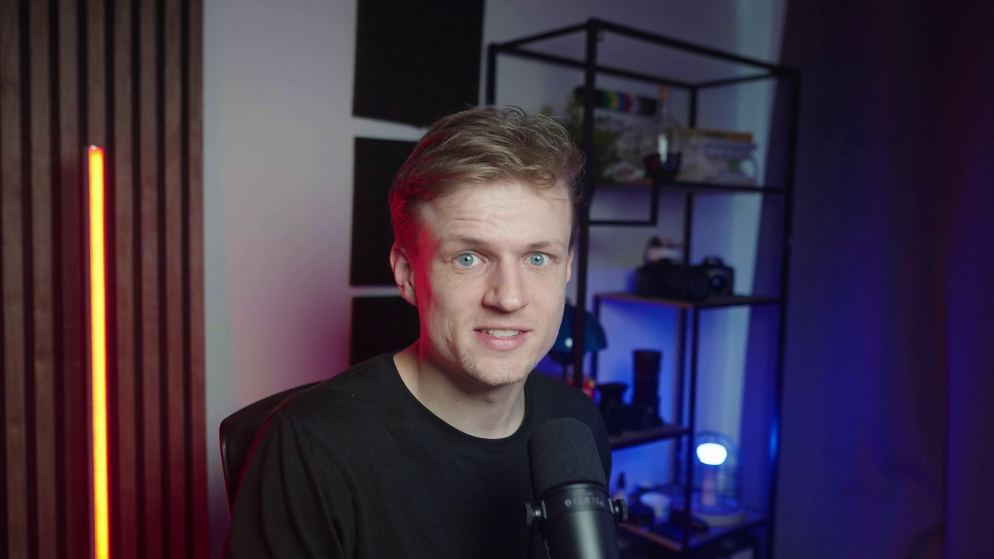
- Open Animation Composer 3 and add its Digital Glitch transition at 0:00:04:28
{"action": "left_click", "coordinate": [270, 5]}
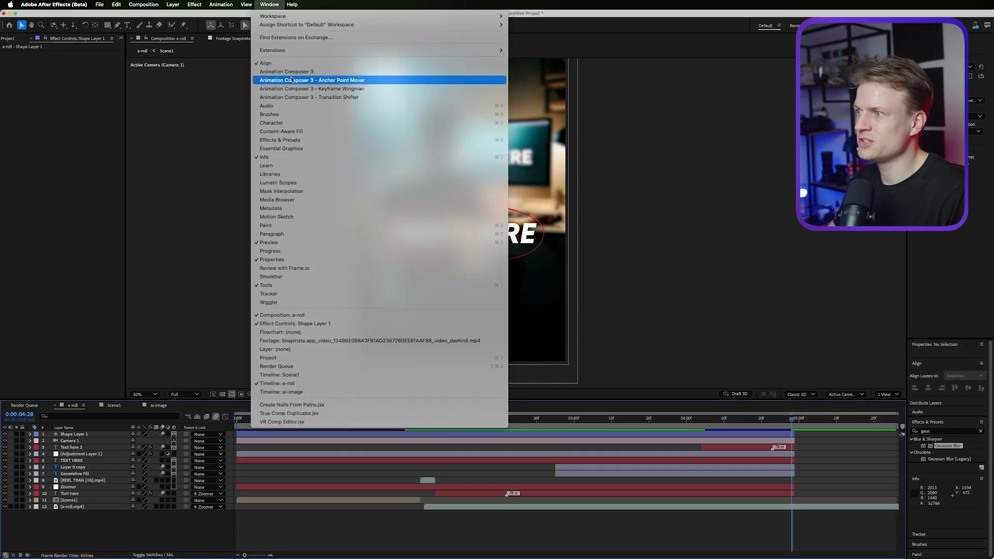
{"action": "left_click", "coordinate": [286, 71]}
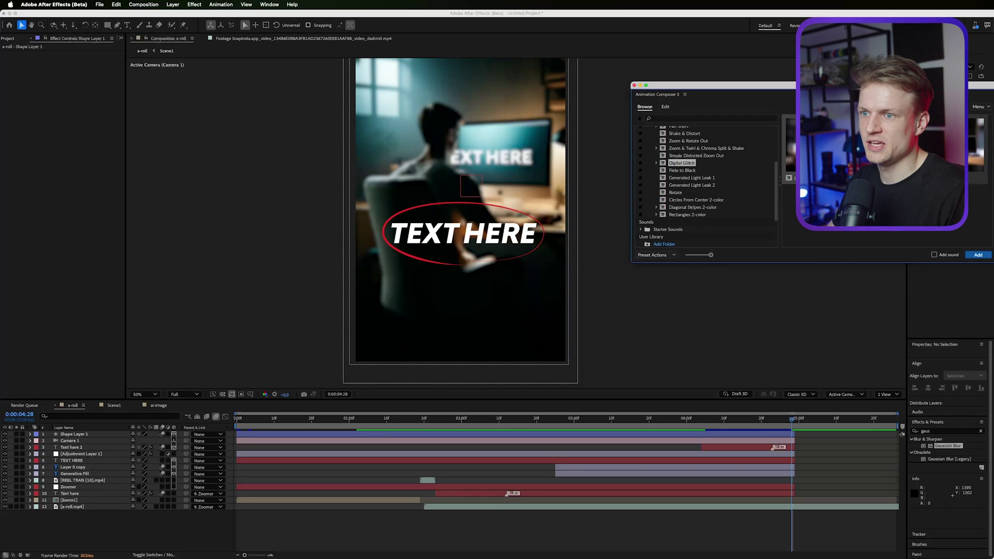
{"action": "scroll", "coordinate": [803, 437], "scroll_direction": "up", "scroll_amount": 3}
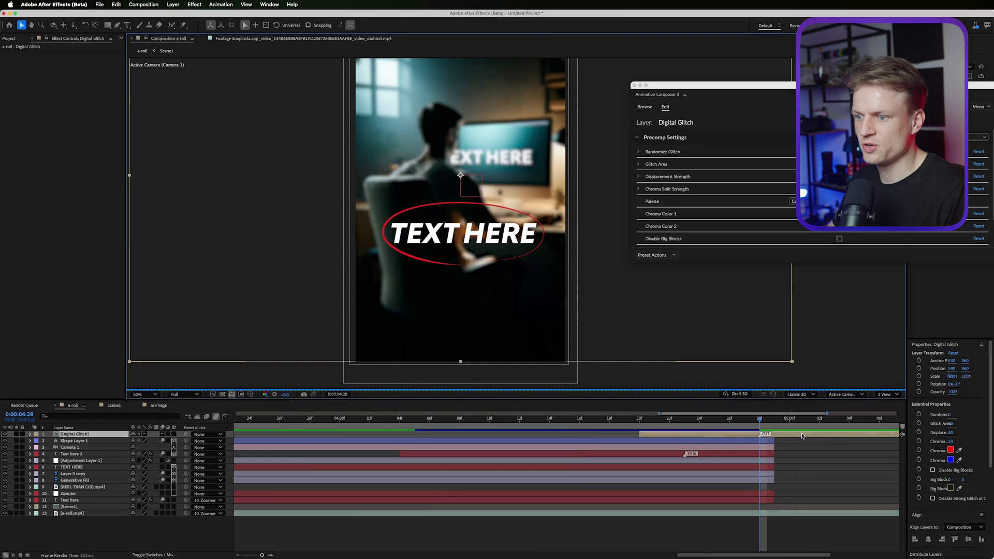
- Shift the Digital Glitch layer one frame later to line up with the trimmed layers' ends and scrub through the transition
{"action": "left_click", "coordinate": [797, 440]}
{"action": "left_click", "coordinate": [805, 436]}
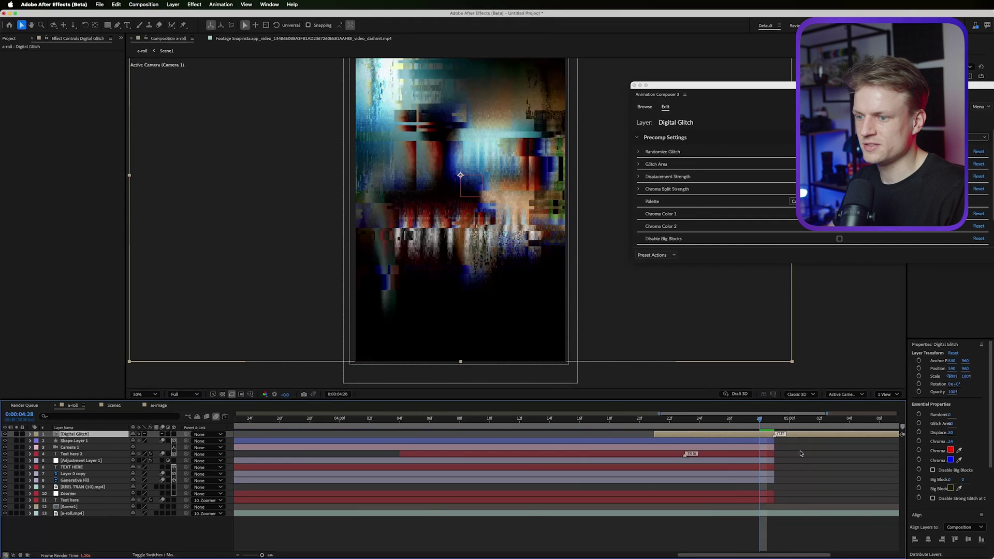
{"action": "left_click", "coordinate": [766, 424]}
{"action": "left_click_drag", "start_coordinate": [773, 423], "coordinate": [800, 424]}
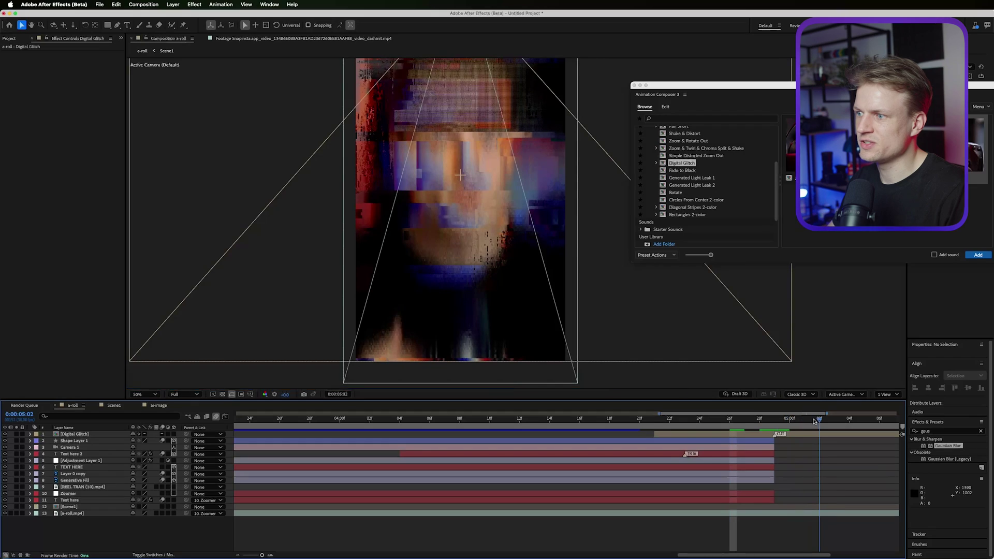
{"action": "scroll", "coordinate": [473, 176], "scroll_direction": "down", "scroll_amount": 2}
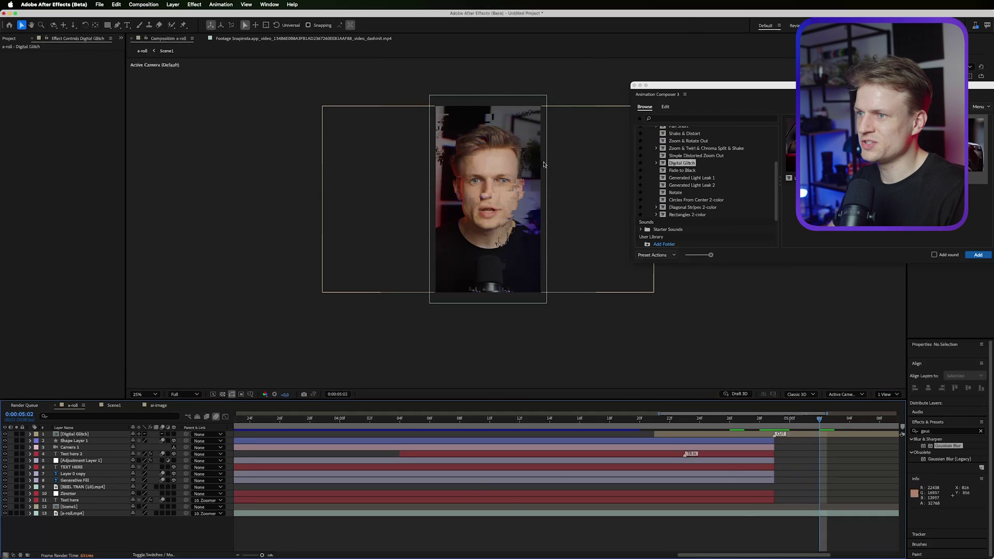